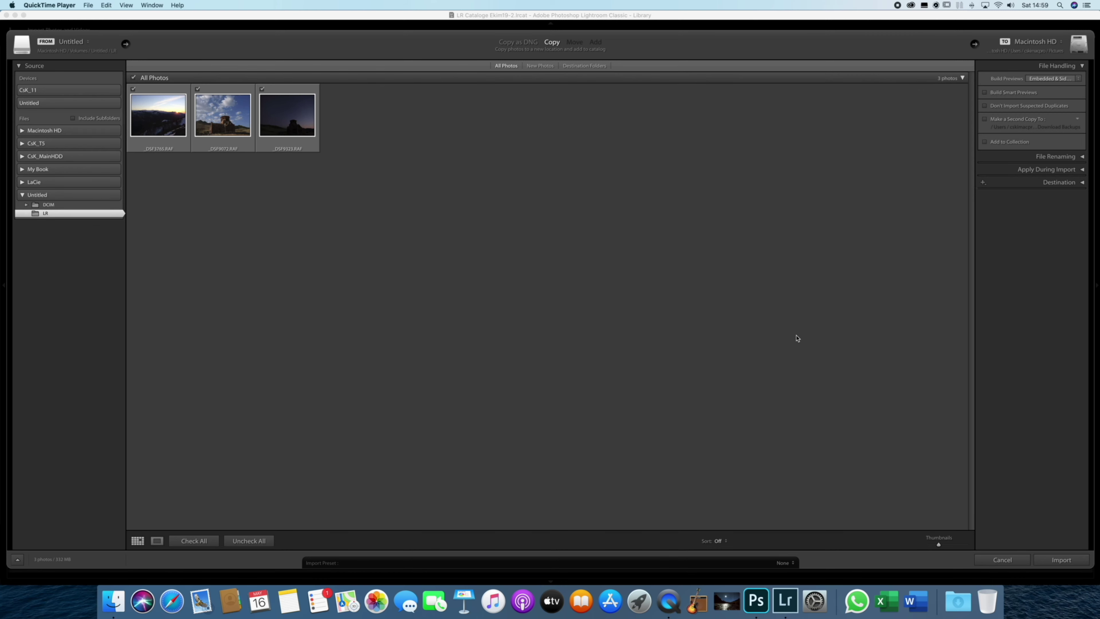
# - Cancel the import so no photos are brought into the Library
pyautogui.click(1007, 558)
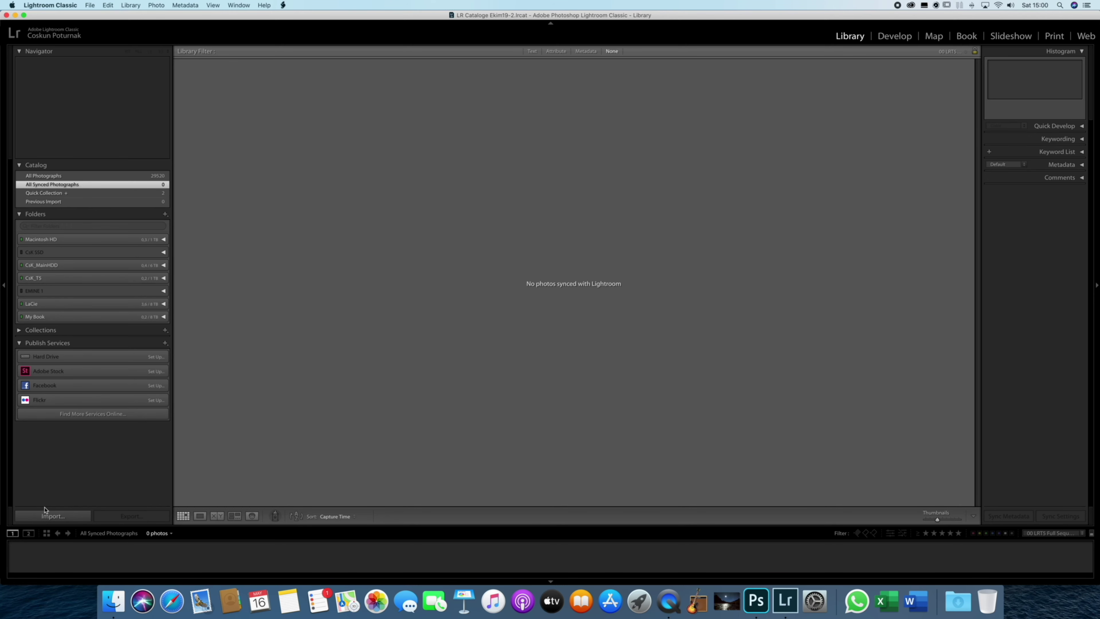
# - Start an import from the Untitled drive's LR folder and preview the sunset photo in Loupe view
pyautogui.click(52, 516)
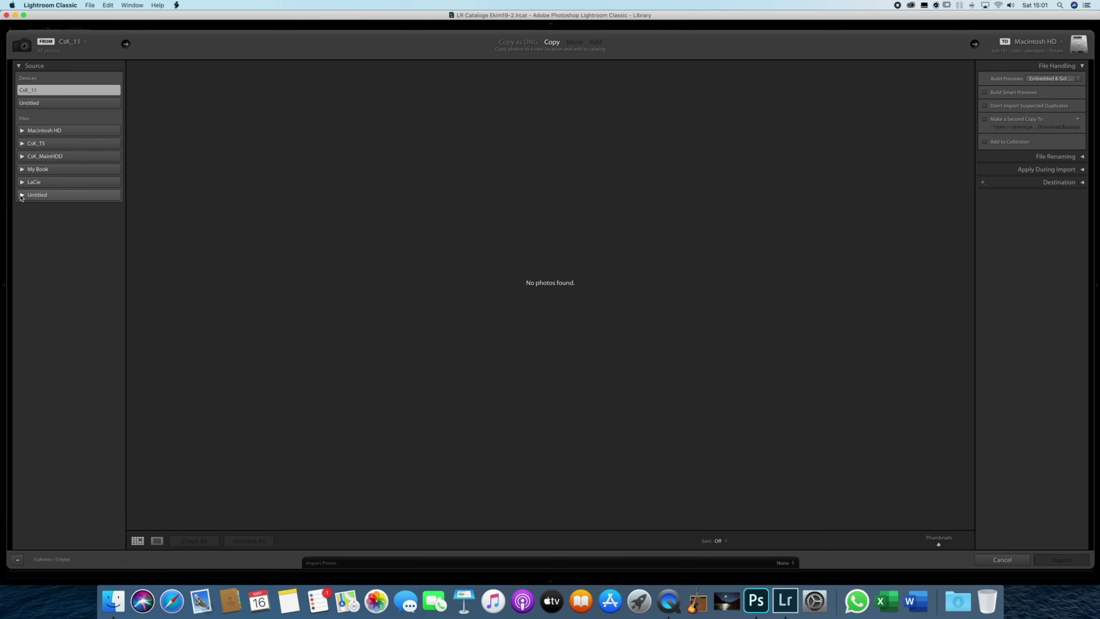
pyautogui.click(22, 194)
pyautogui.click(45, 213)
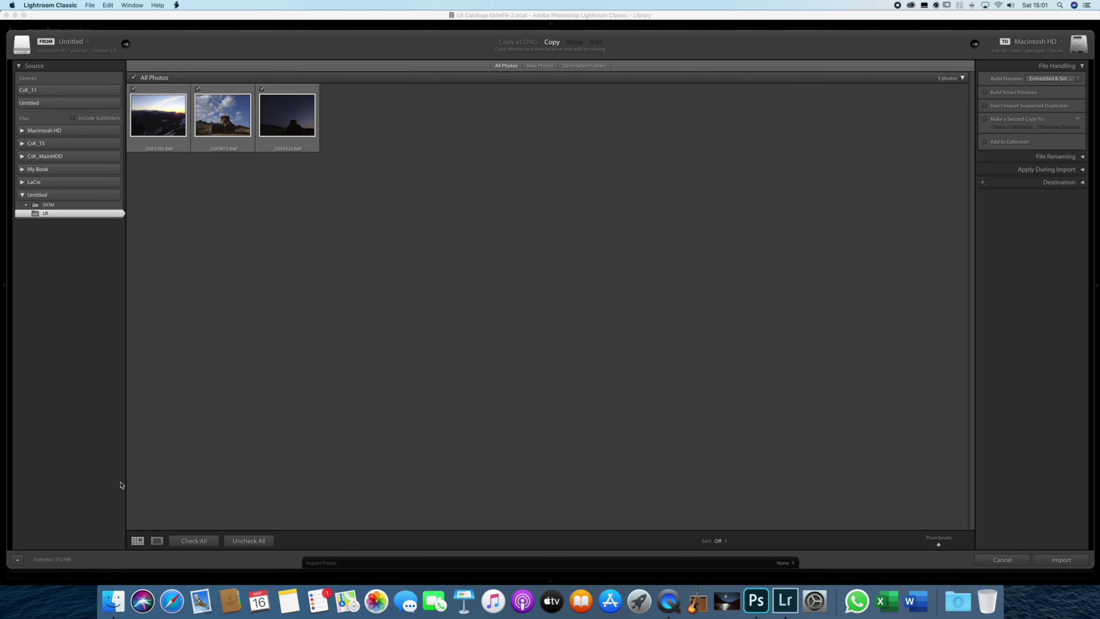
pyautogui.click(156, 541)
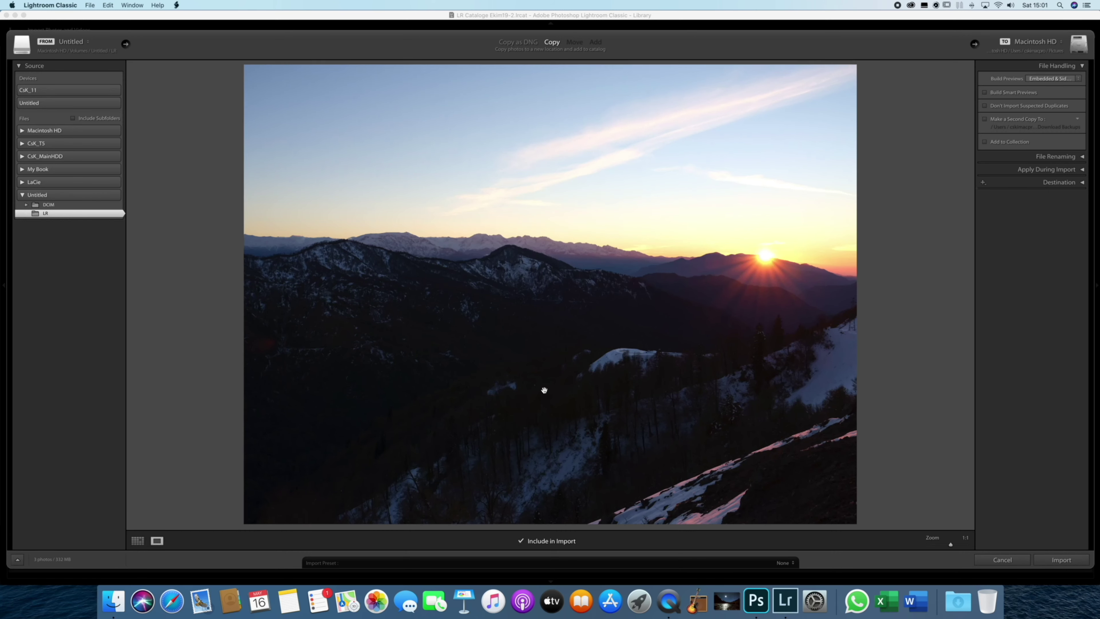
# - Inspect the sunset photo at 1:1, fit it again, then preview the next photo
pyautogui.click(545, 391)
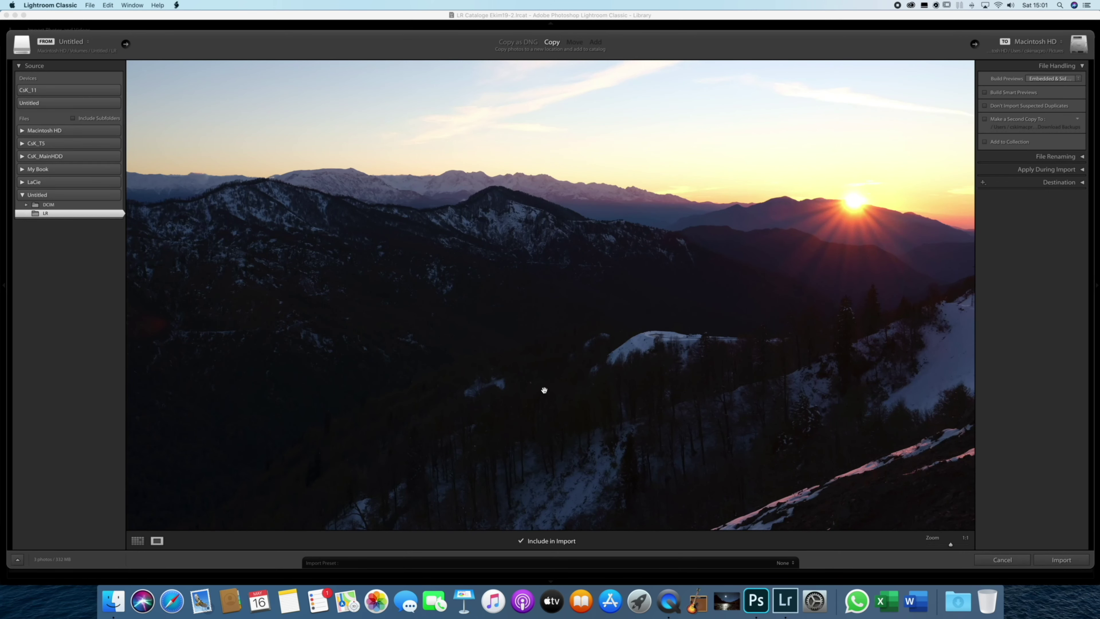
pyautogui.click(544, 389)
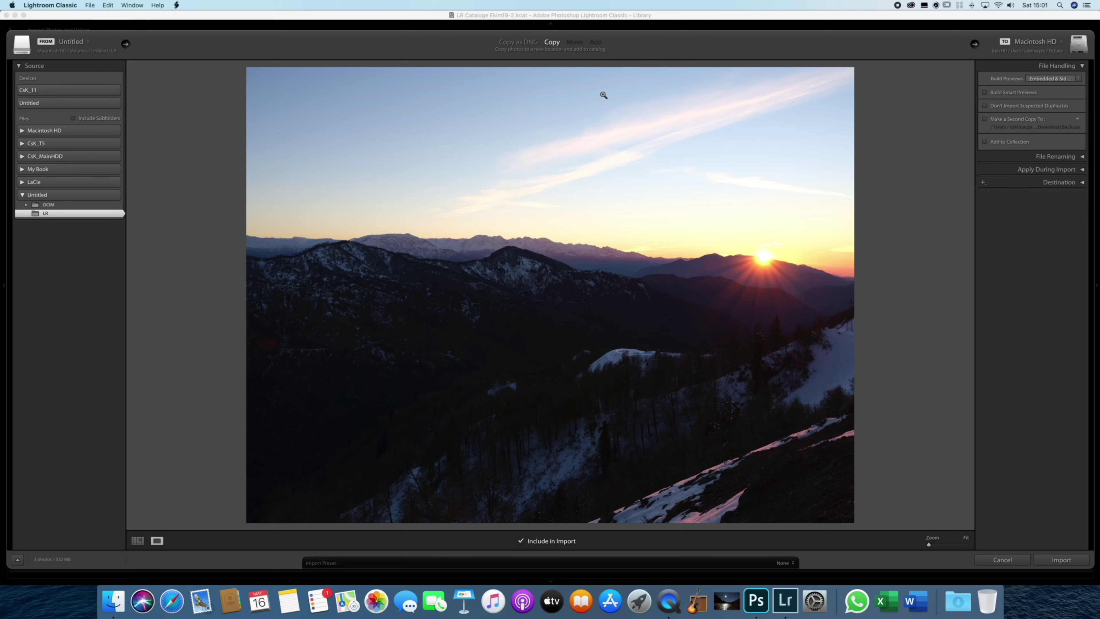
pyautogui.press('Right')
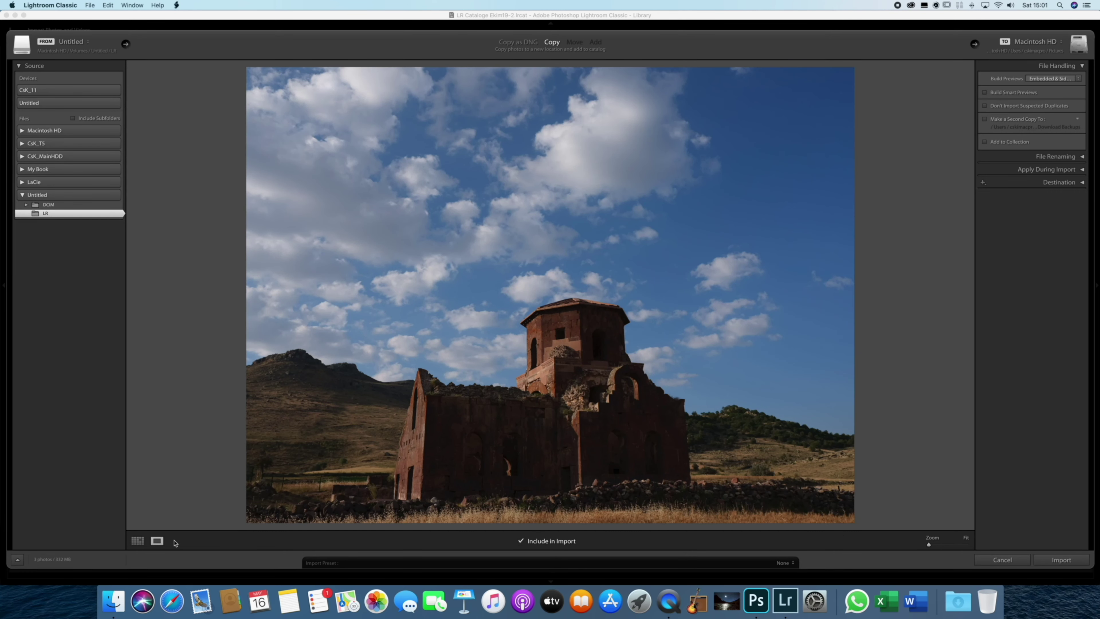
# - In Grid view, keep all three photos checked, including the church shot, and import them
pyautogui.click(138, 540)
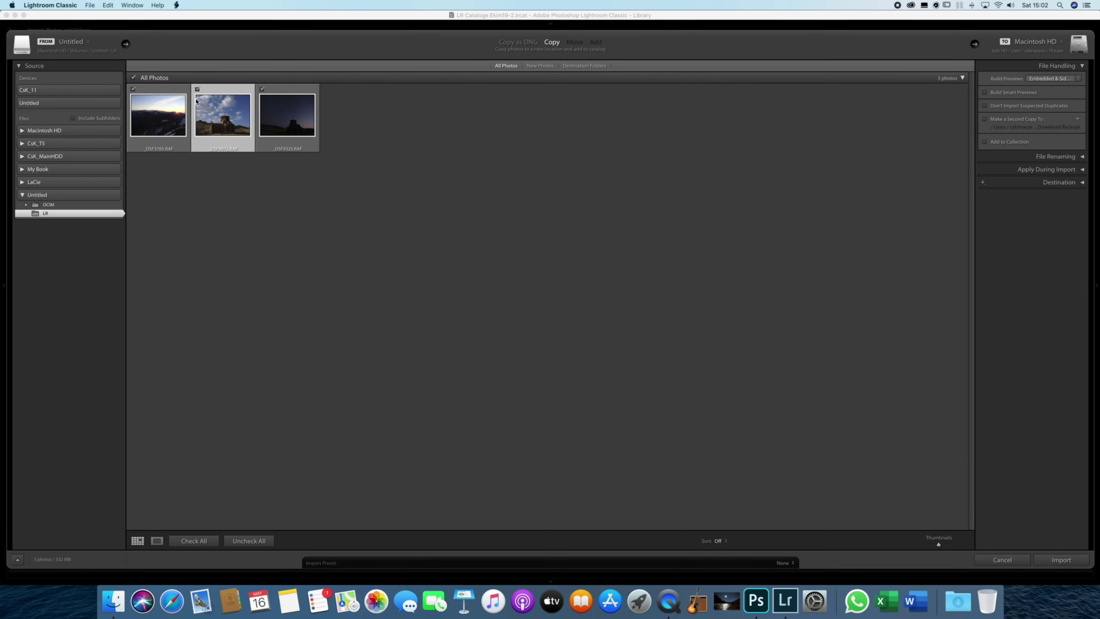
pyautogui.click(197, 90)
pyautogui.click(198, 90)
pyautogui.click(1061, 560)
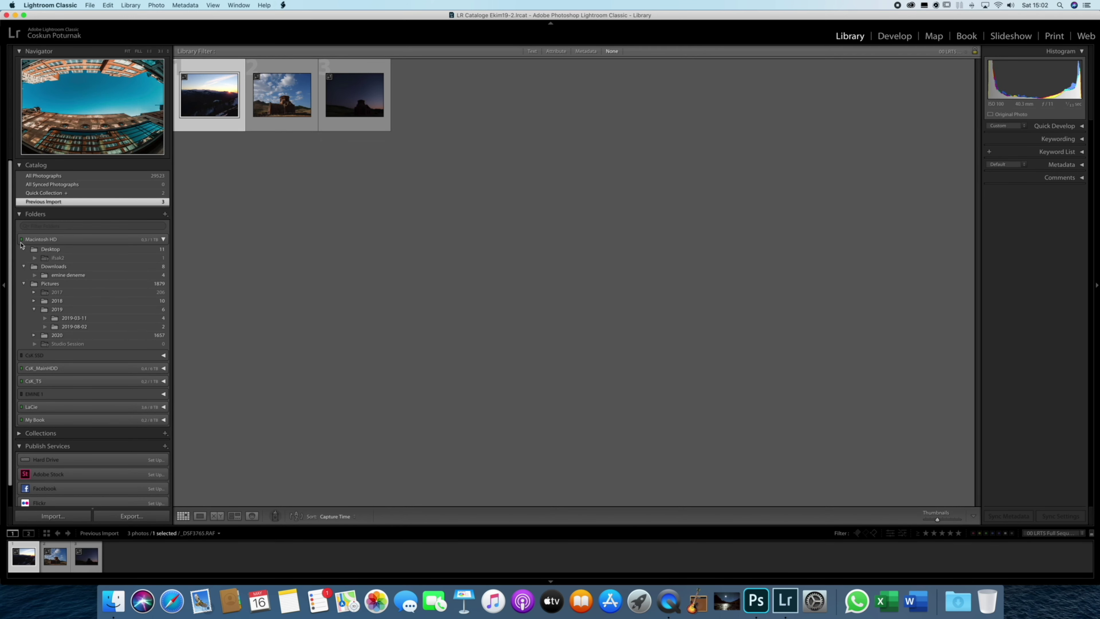
# - Collapse the Macintosh HD folder, select the second imported photo, and open it in Develop
pyautogui.click(162, 239)
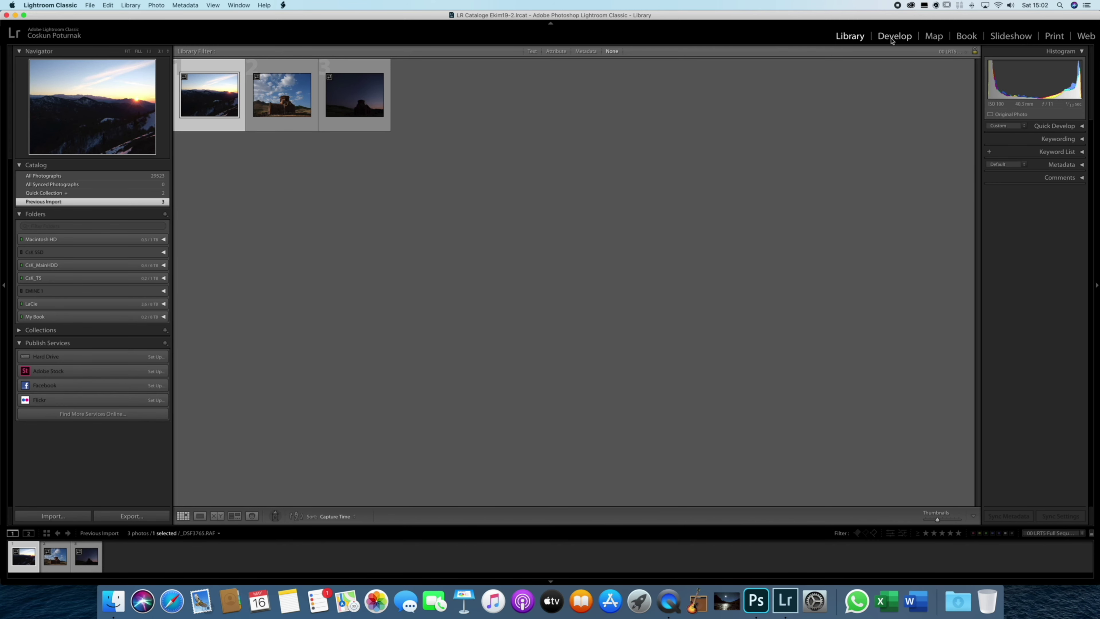
pyautogui.press('Right')
pyautogui.click(877, 39)
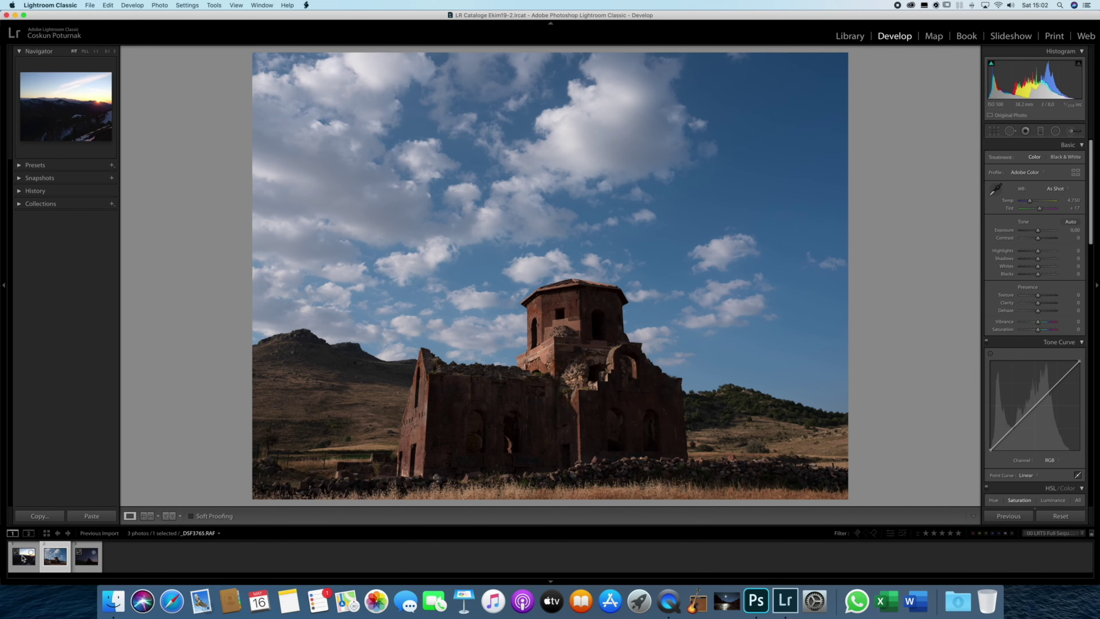
# - Switch the Develop module to the sunset mountain photo from the Filmstrip
pyautogui.click(24, 555)
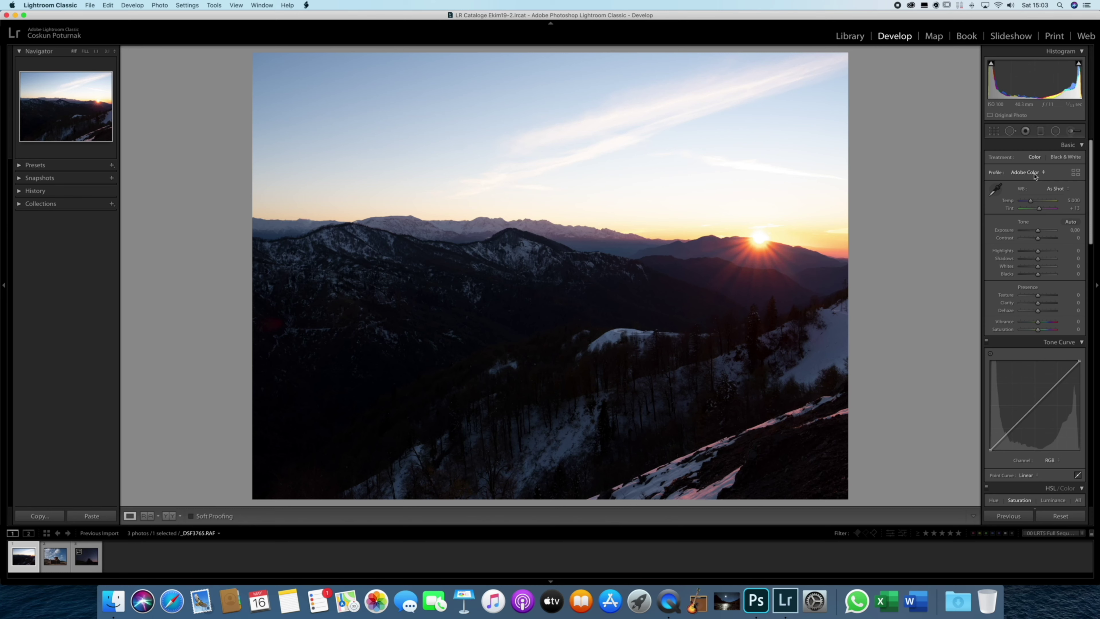
pyautogui.click(1033, 175)
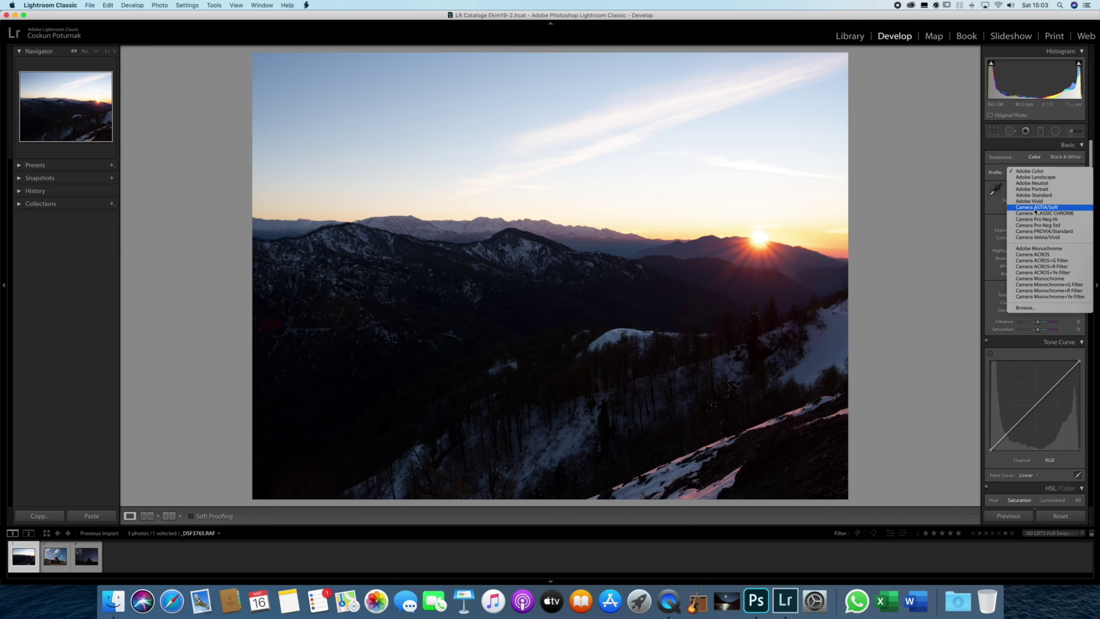
pyautogui.click(952, 189)
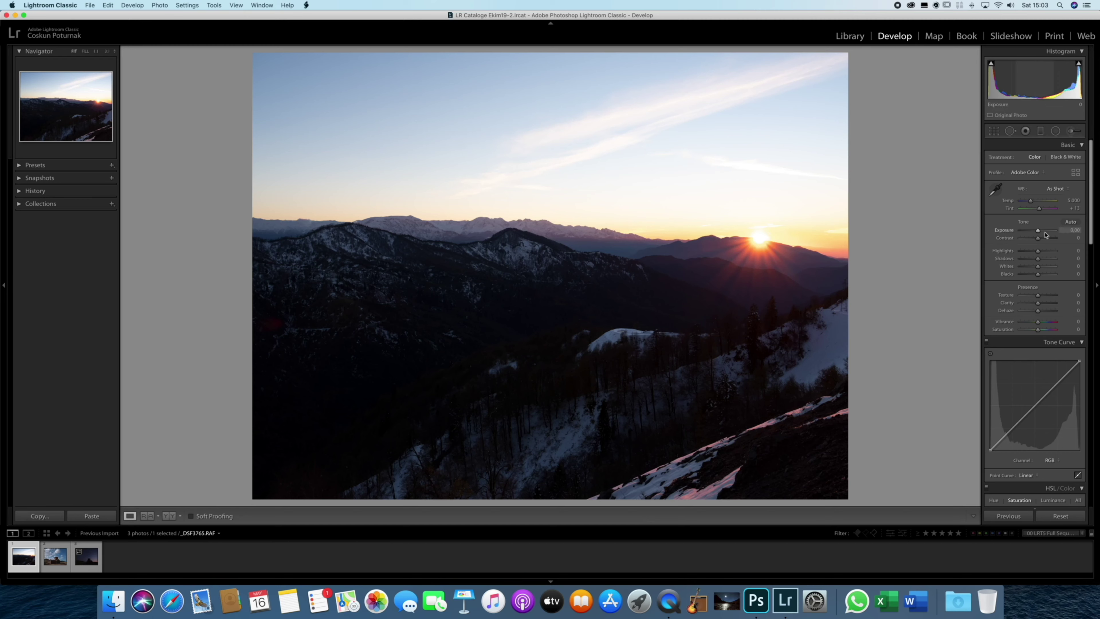
pyautogui.moveTo(1037, 230); pyautogui.dragTo(1037, 230)
pyautogui.doubleClick(1002, 231)
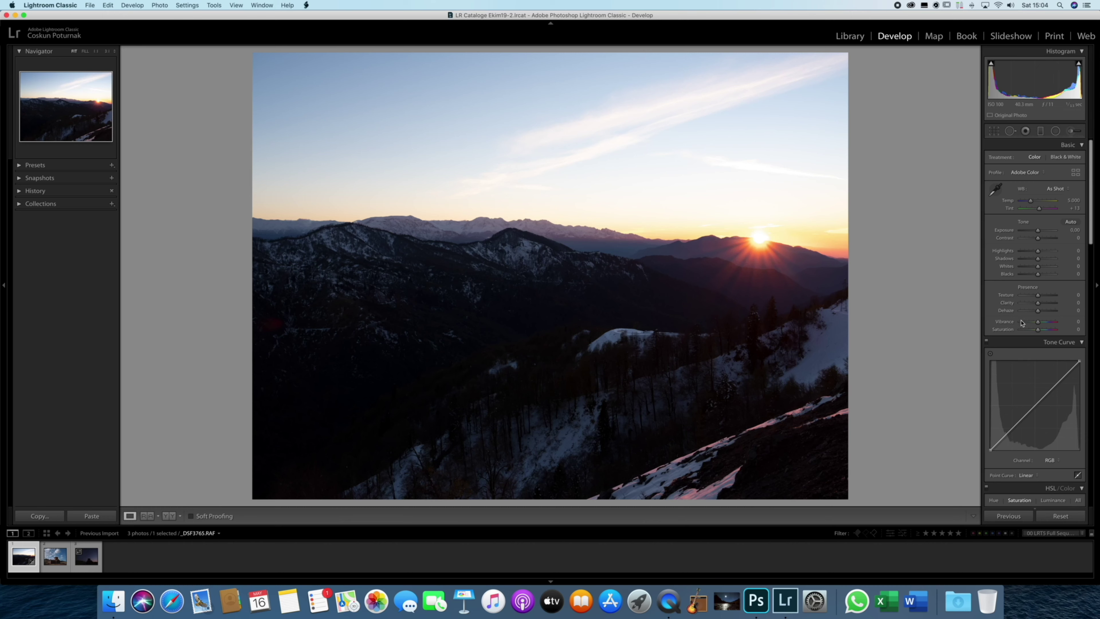
pyautogui.scroll(-3, 1028, 338)
pyautogui.scroll(-2, 1032, 347)
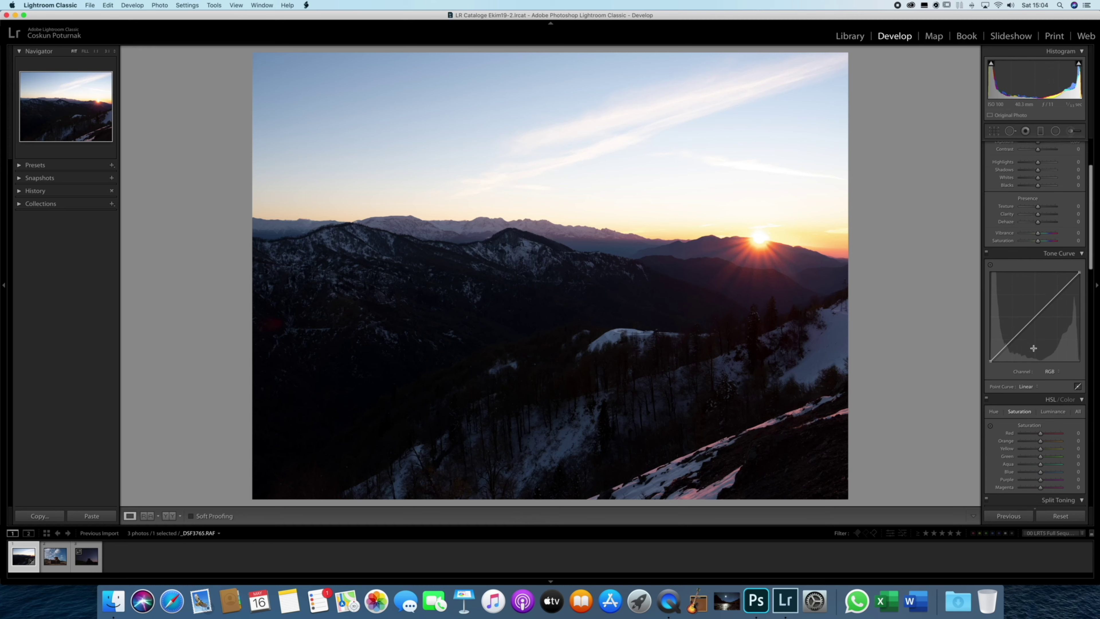
pyautogui.scroll(-2, 1022, 316)
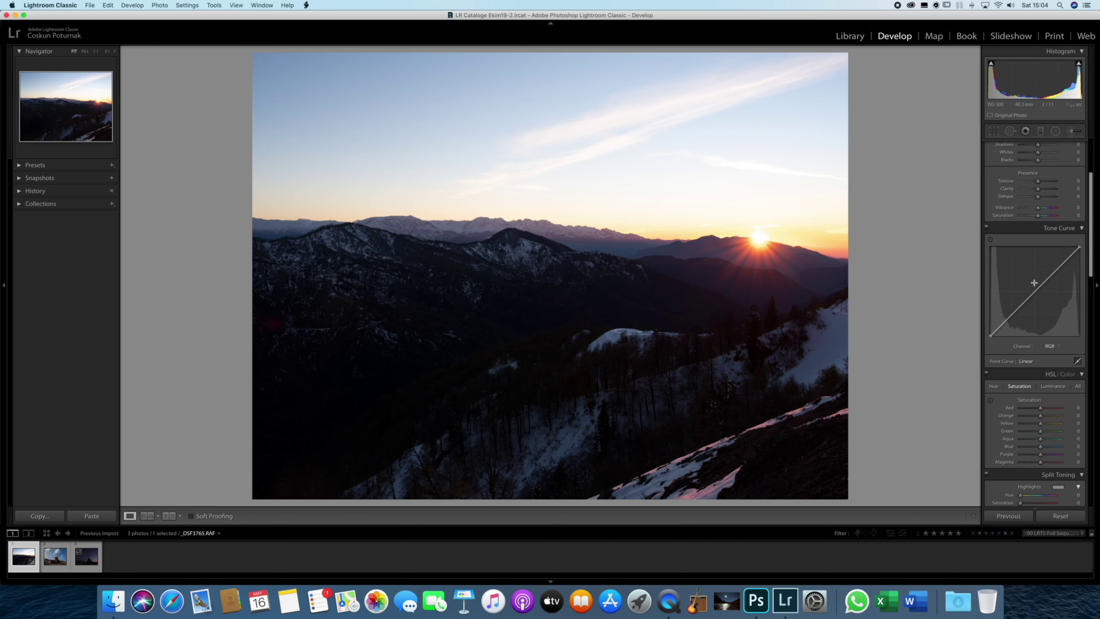
pyautogui.scroll(2, 1034, 282)
pyautogui.click(1036, 306)
pyautogui.moveTo(1036, 306); pyautogui.dragTo(1034, 307)
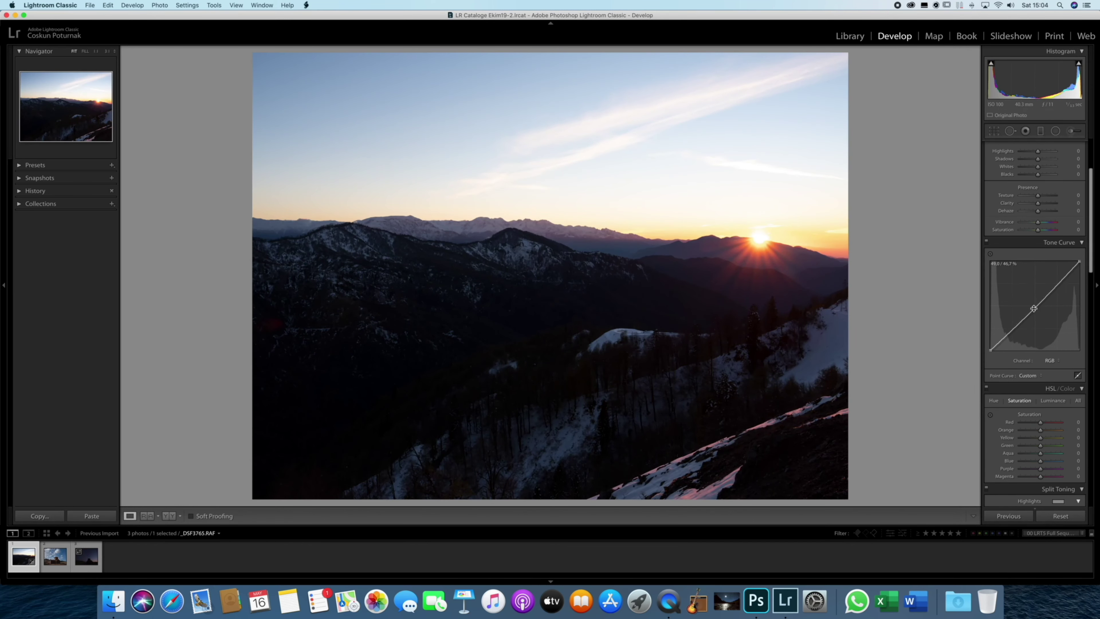
pyautogui.doubleClick(1033, 308)
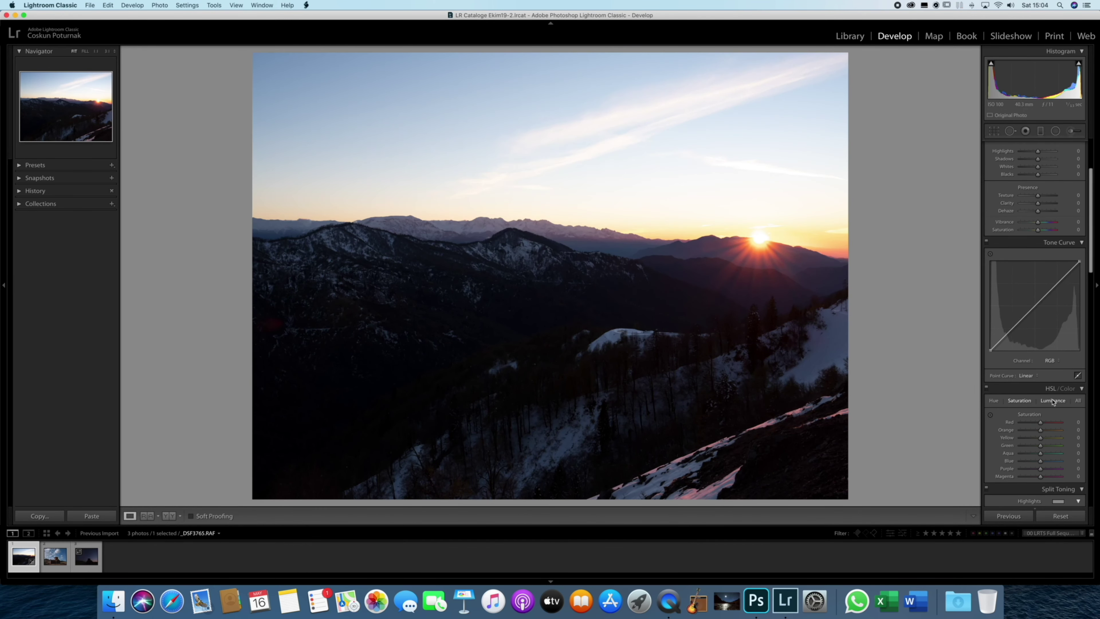
pyautogui.scroll(-5, 1053, 402)
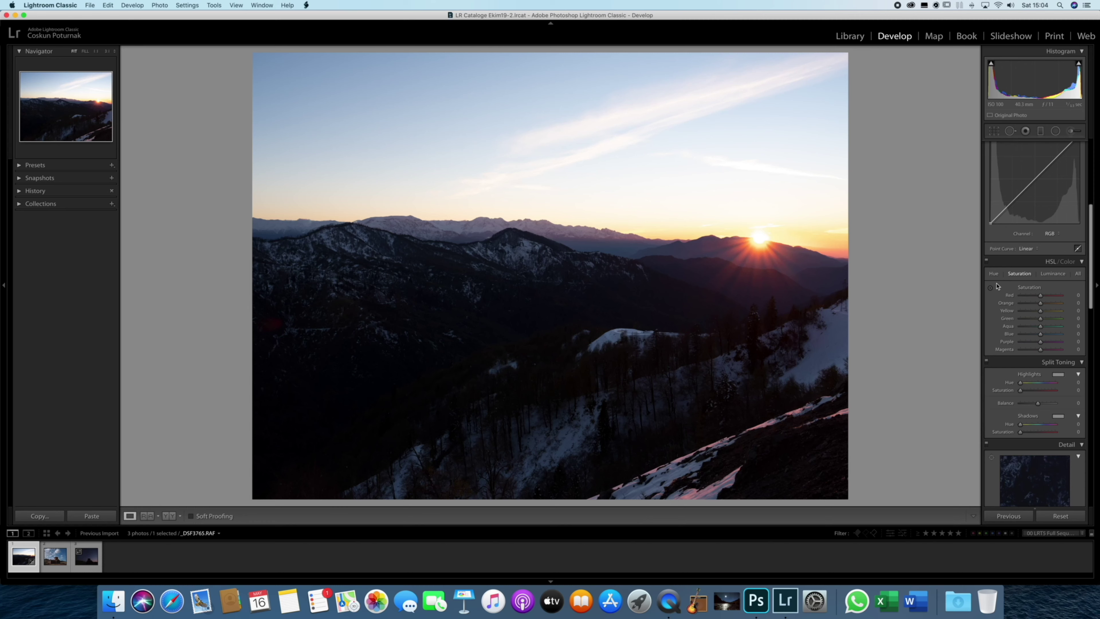
# - Look over the HSL Hue and Luminance tabs, then move down to the Detail panel
pyautogui.click(993, 274)
pyautogui.click(1053, 273)
pyautogui.scroll(-5, 1011, 291)
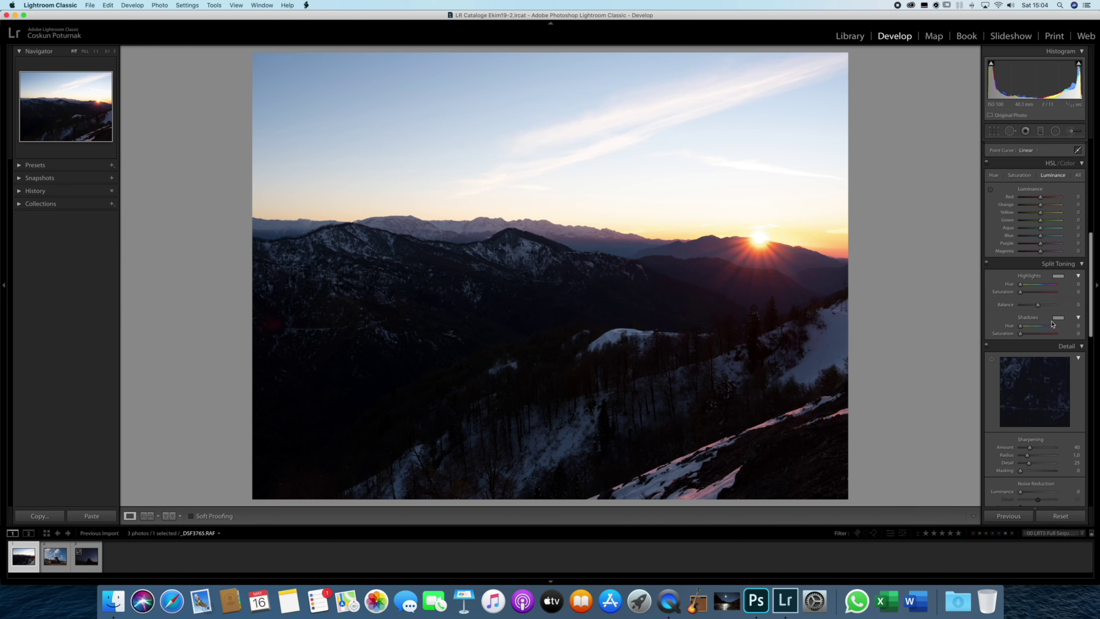
pyautogui.scroll(-2, 1060, 323)
pyautogui.scroll(-2, 1060, 323)
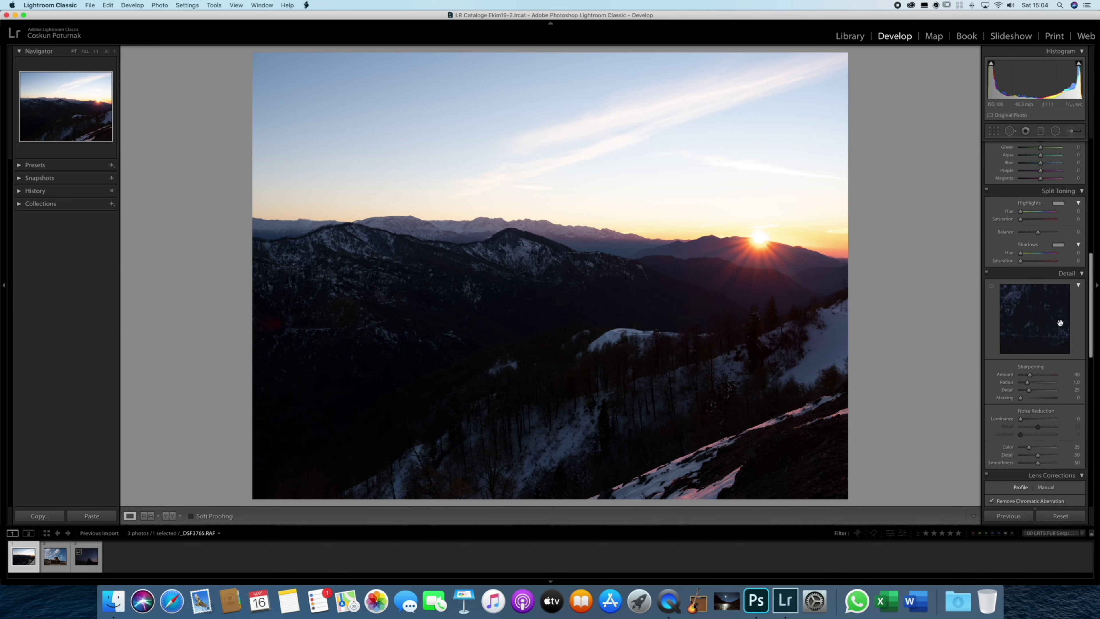
pyautogui.scroll(1, 1081, 375)
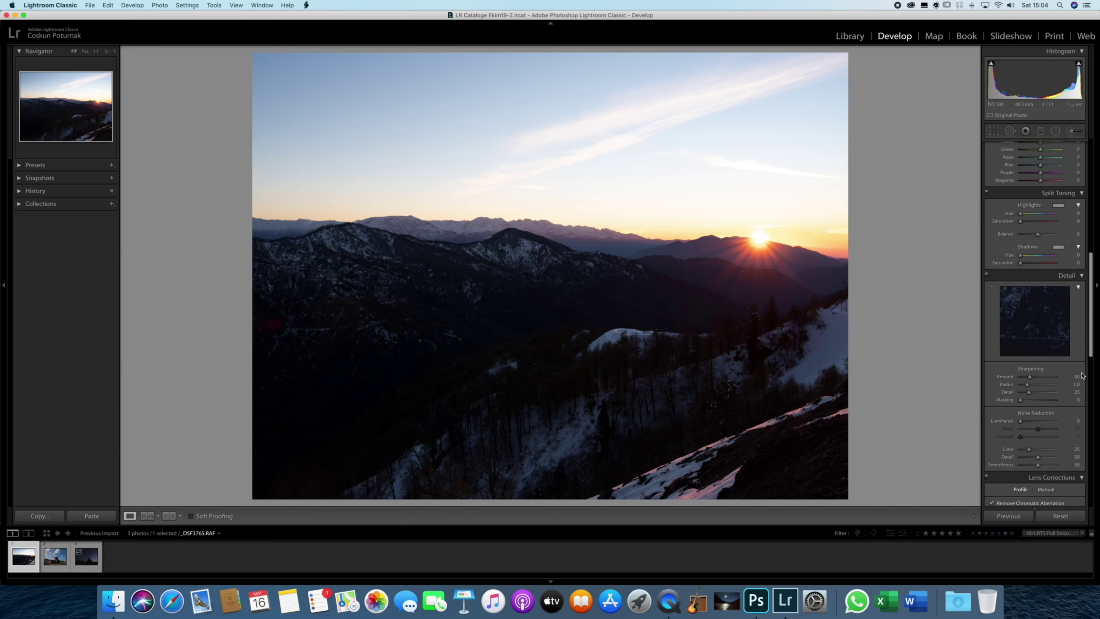
pyautogui.scroll(-2, 1049, 367)
pyautogui.scroll(-1, 1050, 368)
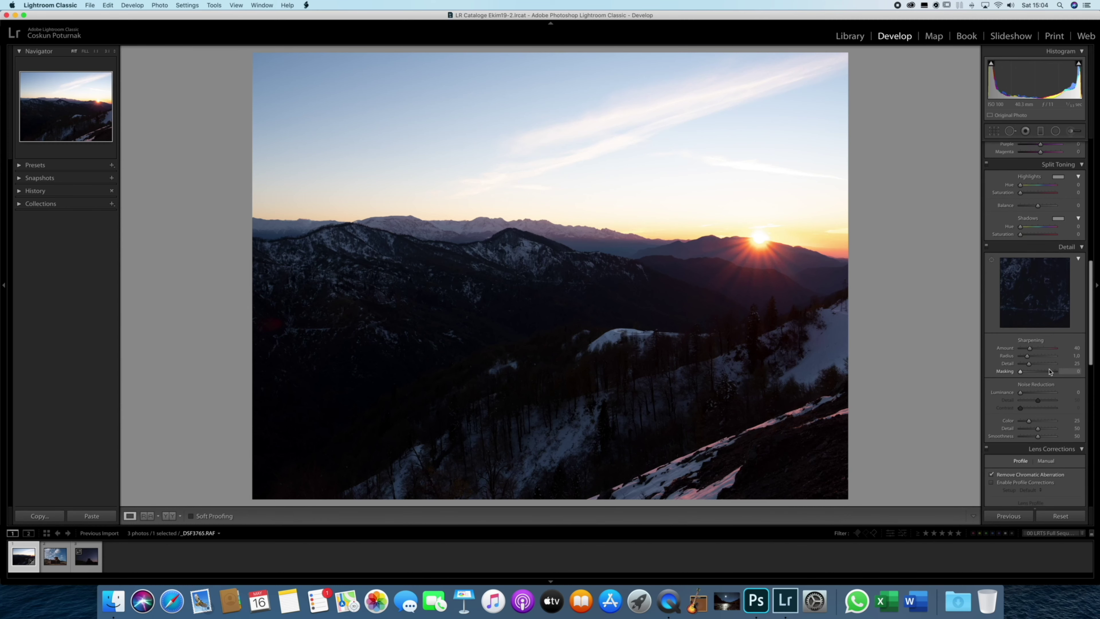
pyautogui.scroll(-2, 1050, 369)
pyautogui.scroll(-1, 1049, 371)
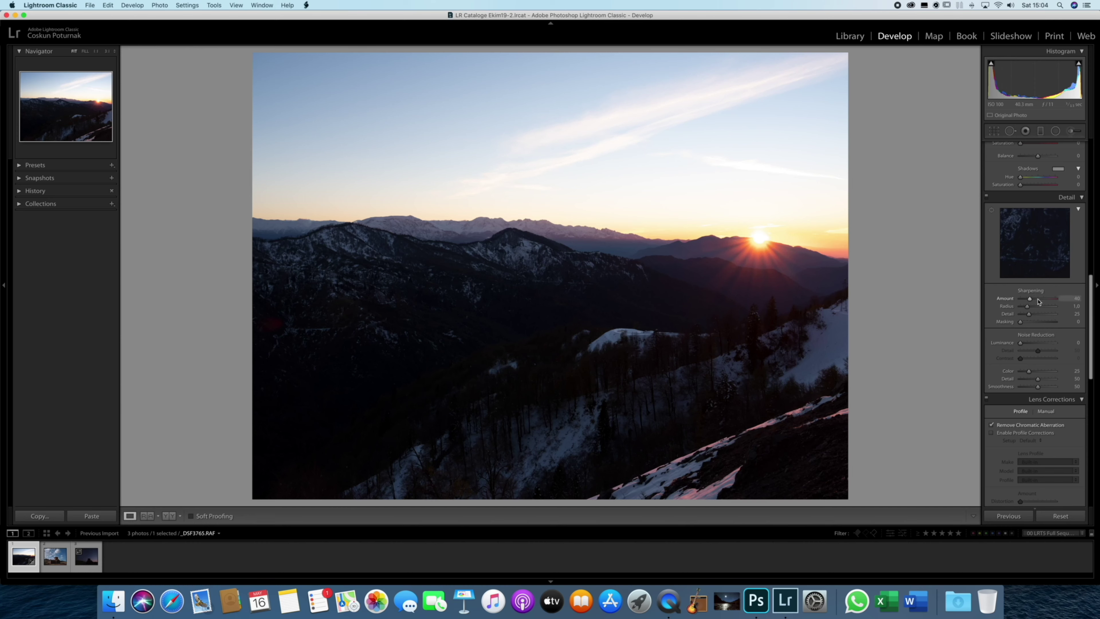
# - Set Sharpening Amount and colour Noise Reduction to 0, and toggle chromatic aberration removal
pyautogui.moveTo(1005, 302); pyautogui.dragTo(994, 302)
pyautogui.moveTo(1008, 370); pyautogui.dragTo(994, 372)
pyautogui.scroll(-2, 1058, 384)
pyautogui.scroll(-3, 1057, 384)
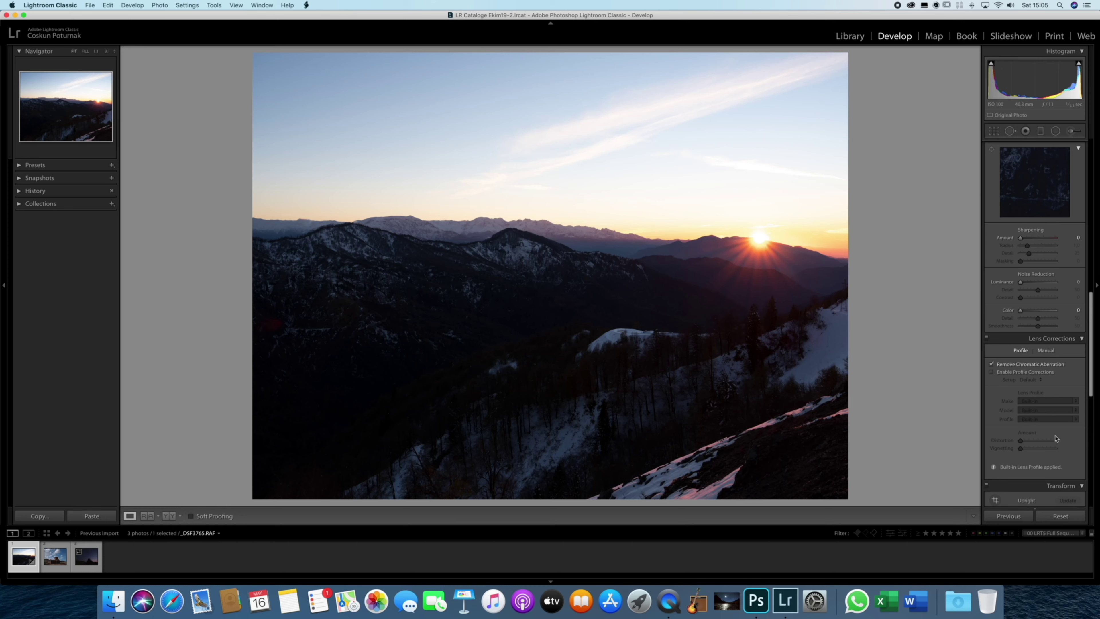
pyautogui.click(991, 365)
# - Enable lens profile corrections and keep the Built-in lens profile
pyautogui.click(991, 372)
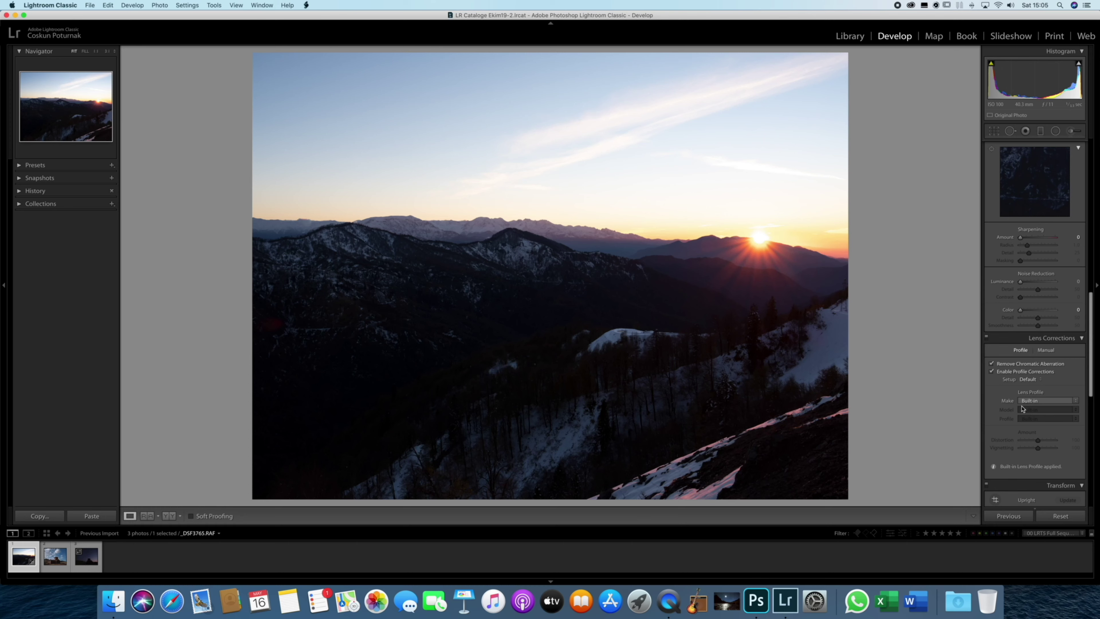
pyautogui.click(1043, 400)
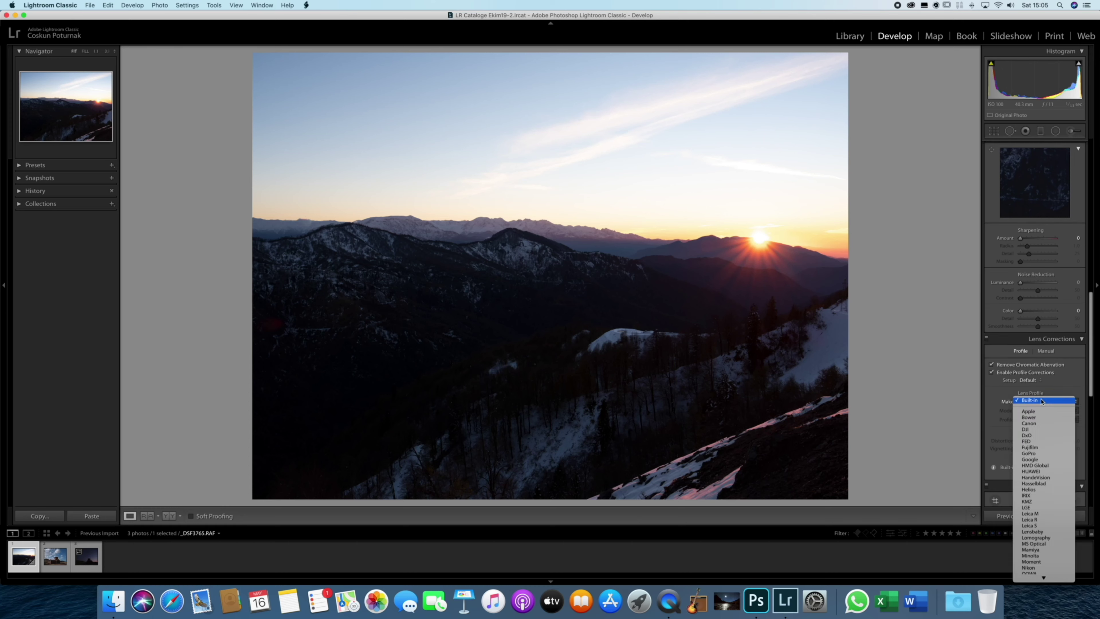
pyautogui.click(1041, 402)
pyautogui.scroll(-3, 1009, 404)
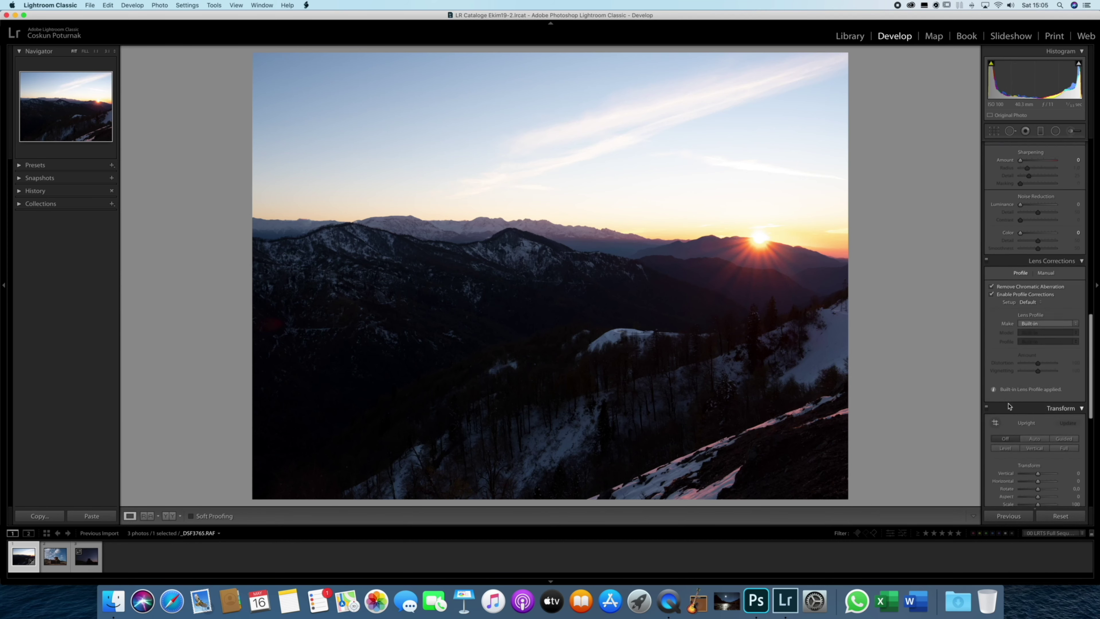
pyautogui.scroll(-3, 1009, 406)
pyautogui.scroll(-2, 1009, 392)
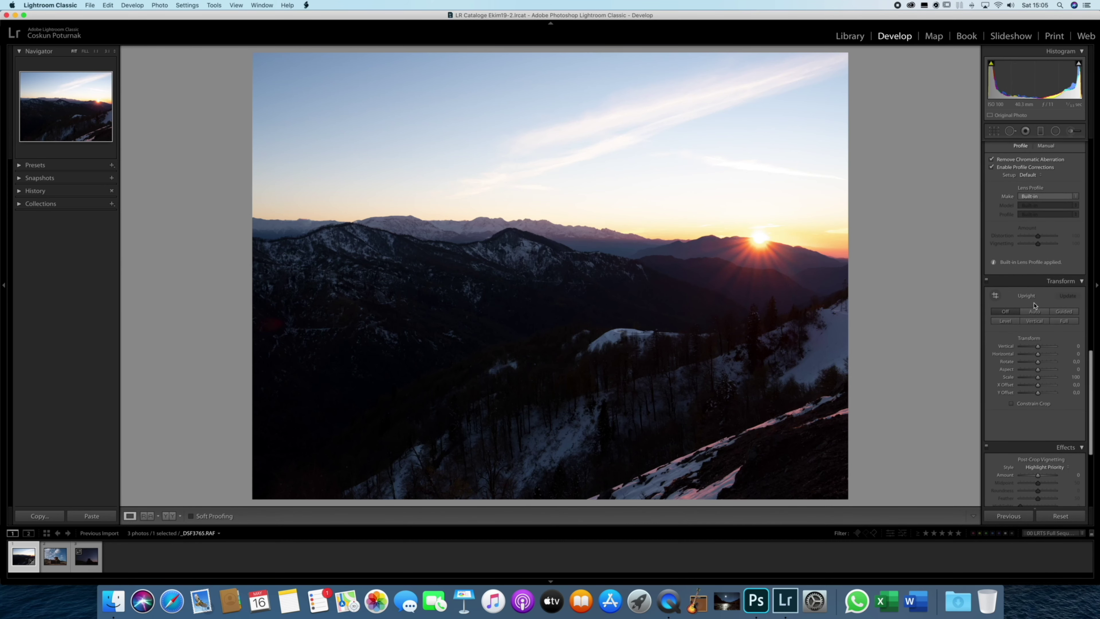
pyautogui.moveTo(1029, 362)
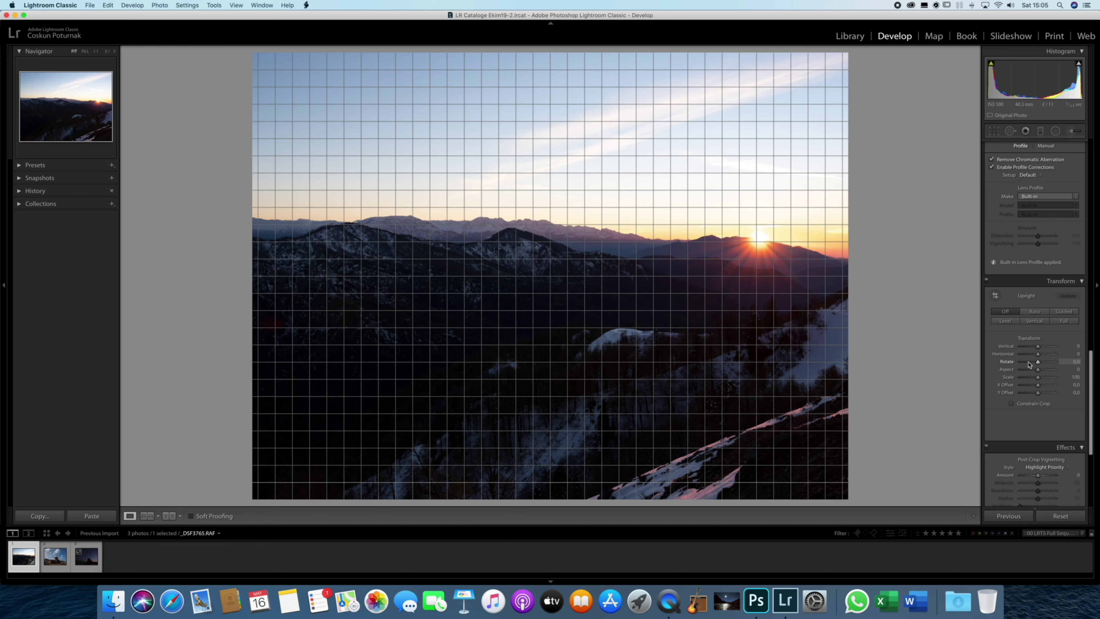
# - Scroll the Develop panels past Effects and Calibration, then back up to Basic
pyautogui.scroll(-3, 1029, 364)
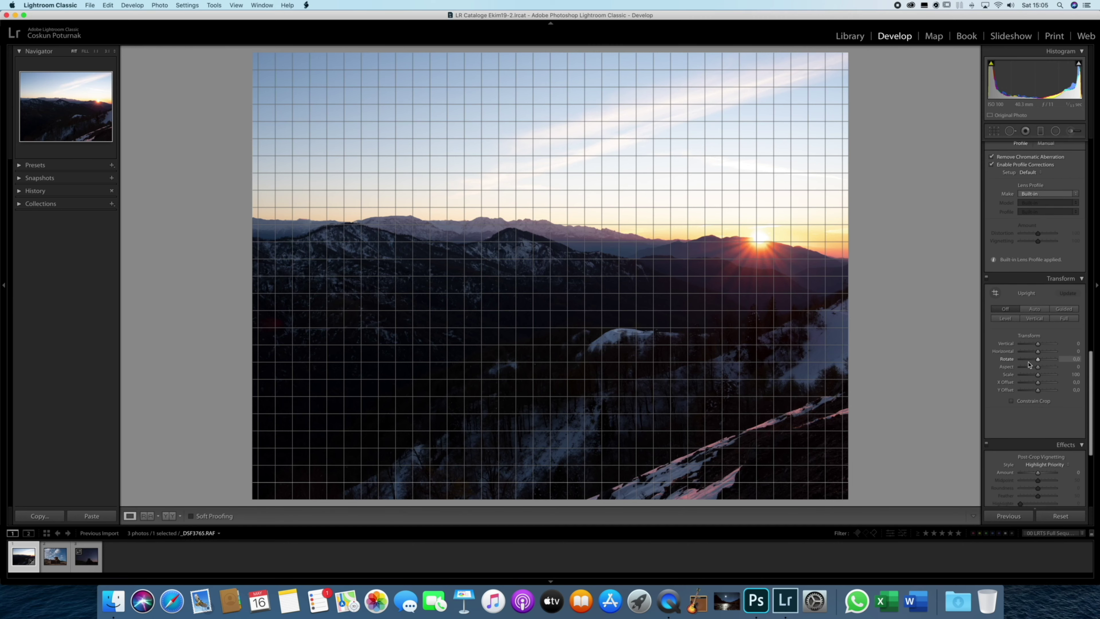
pyautogui.scroll(-3, 1029, 364)
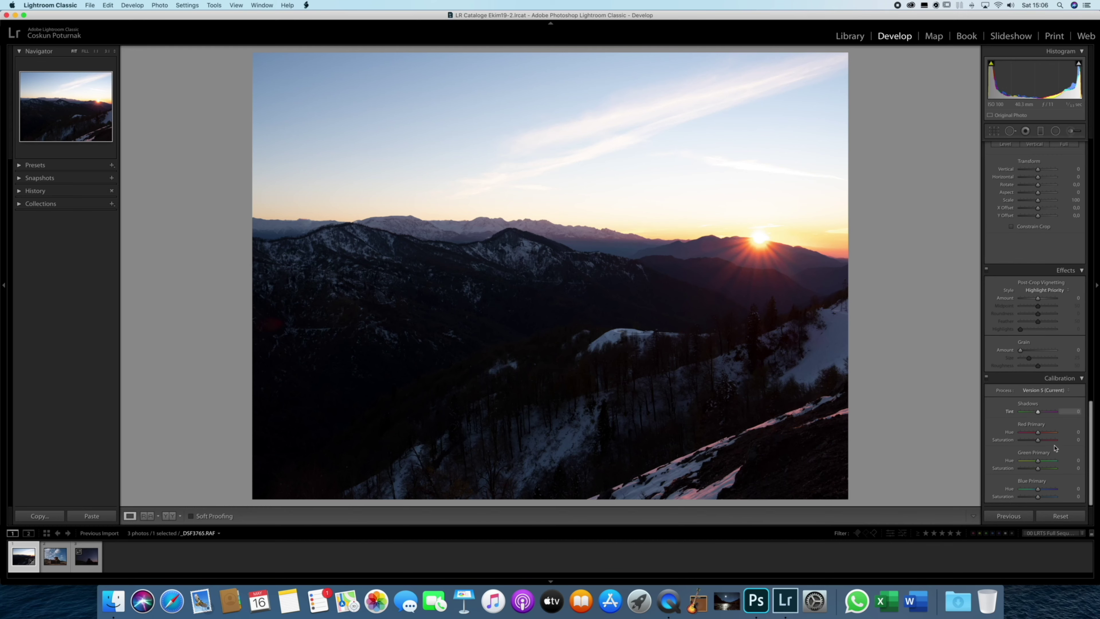
pyautogui.scroll(10, 1035, 368)
pyautogui.scroll(10, 995, 351)
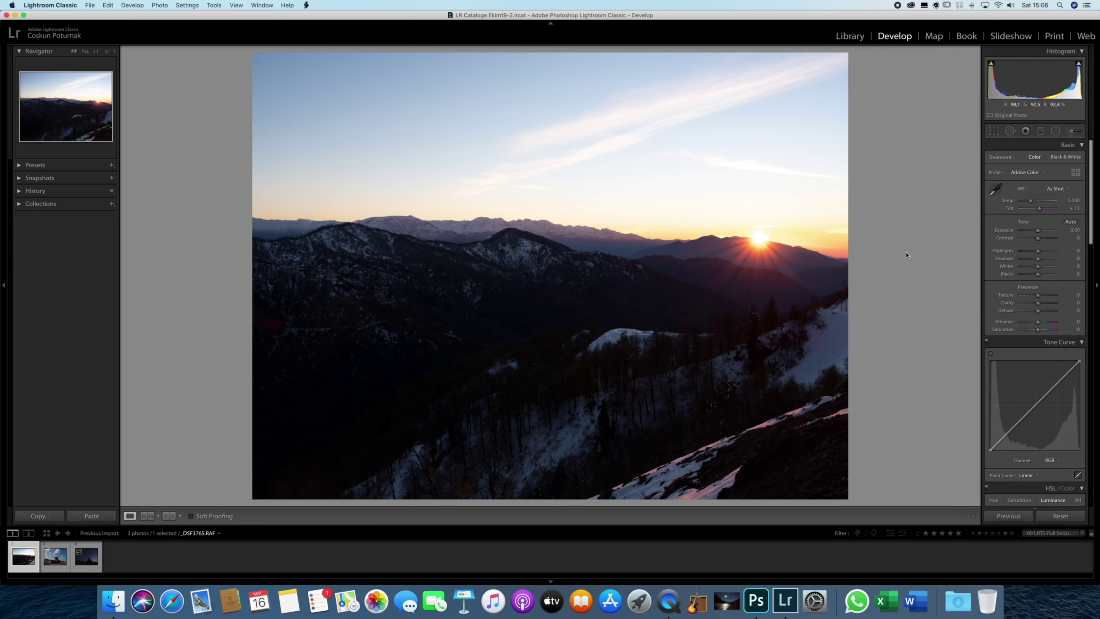
# - Try the Camera CLASSIC CHROME, Adobe Color and Camera PROVIA/Standard profiles in turn
pyautogui.click(1041, 174)
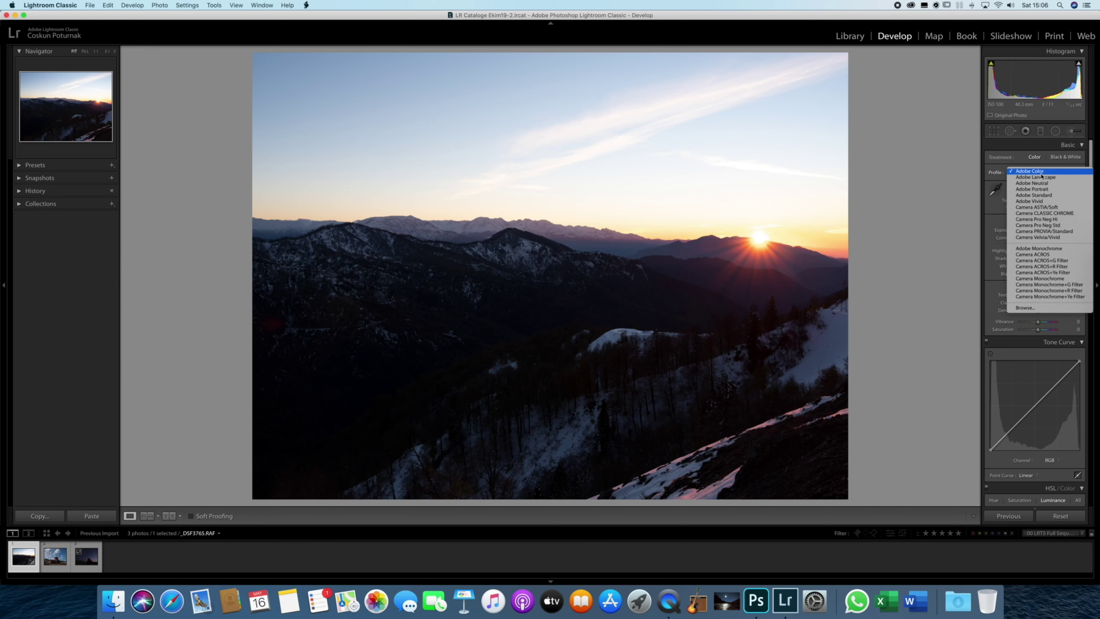
pyautogui.click(1043, 213)
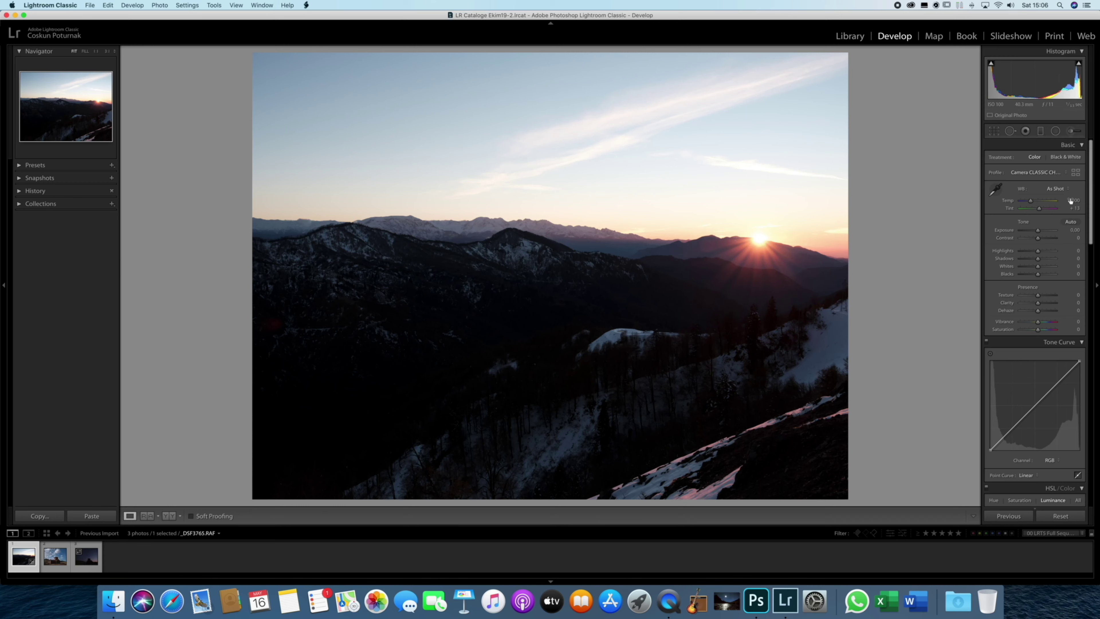
pyautogui.click(1034, 173)
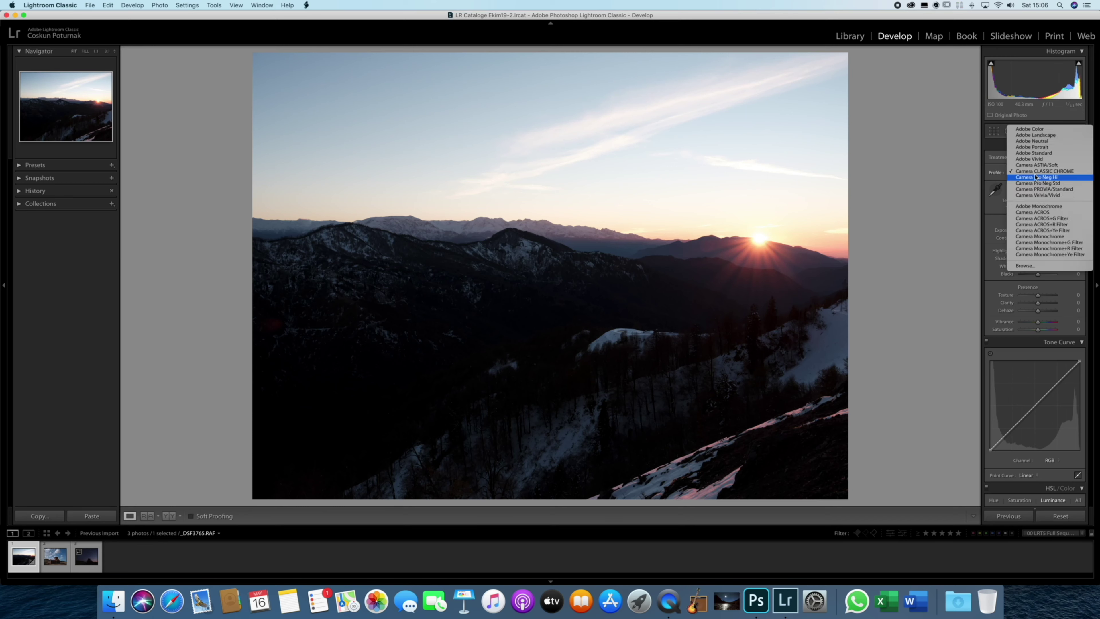
pyautogui.click(1033, 129)
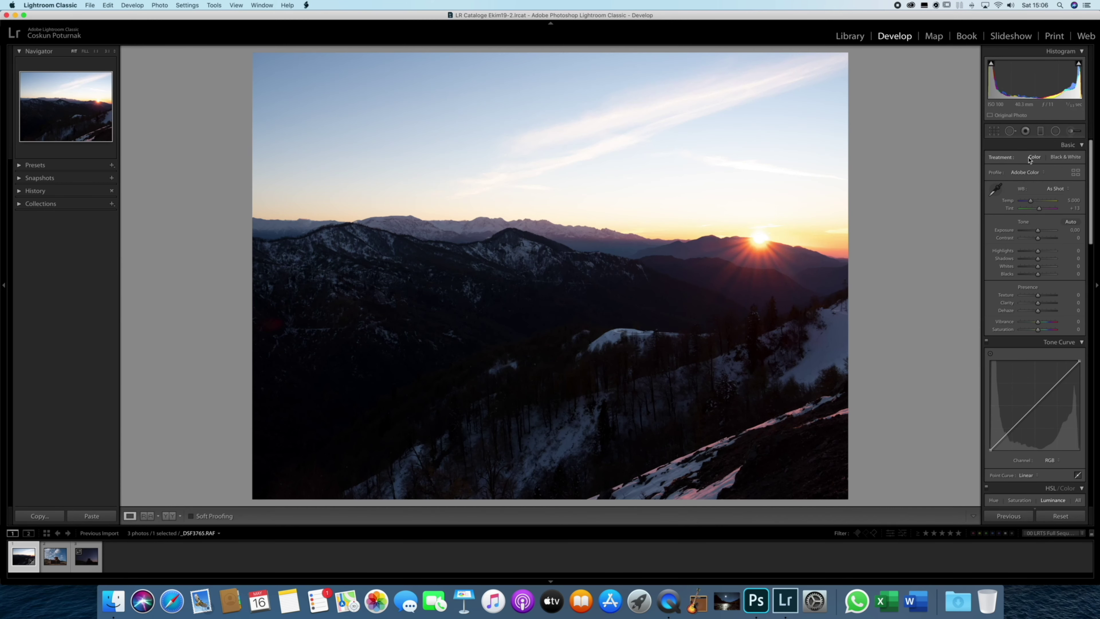
pyautogui.click(1033, 173)
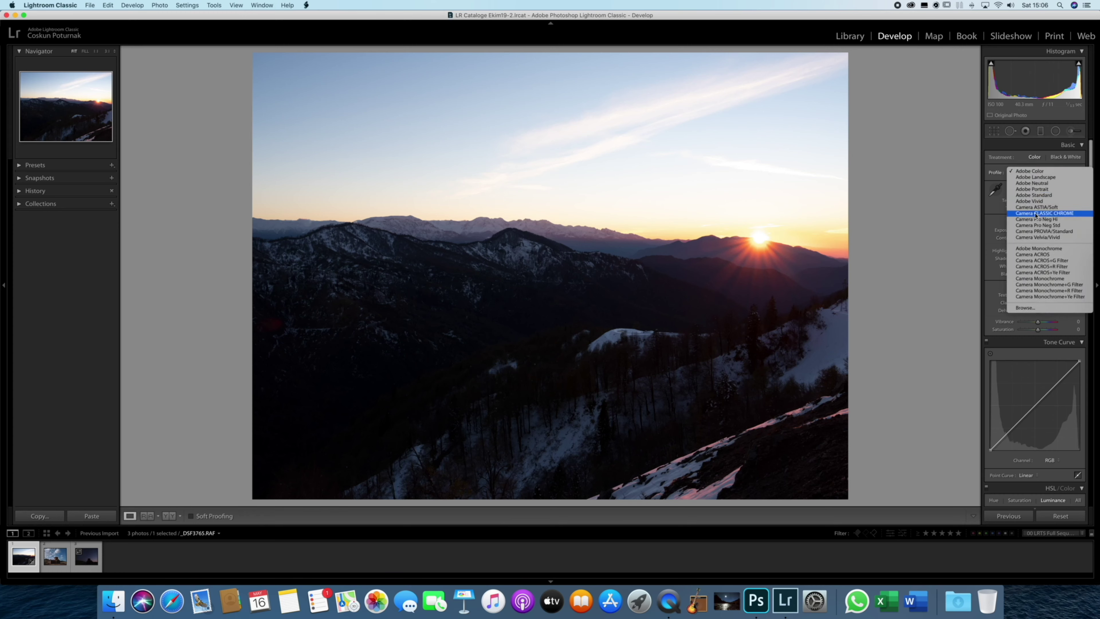
pyautogui.click(1039, 232)
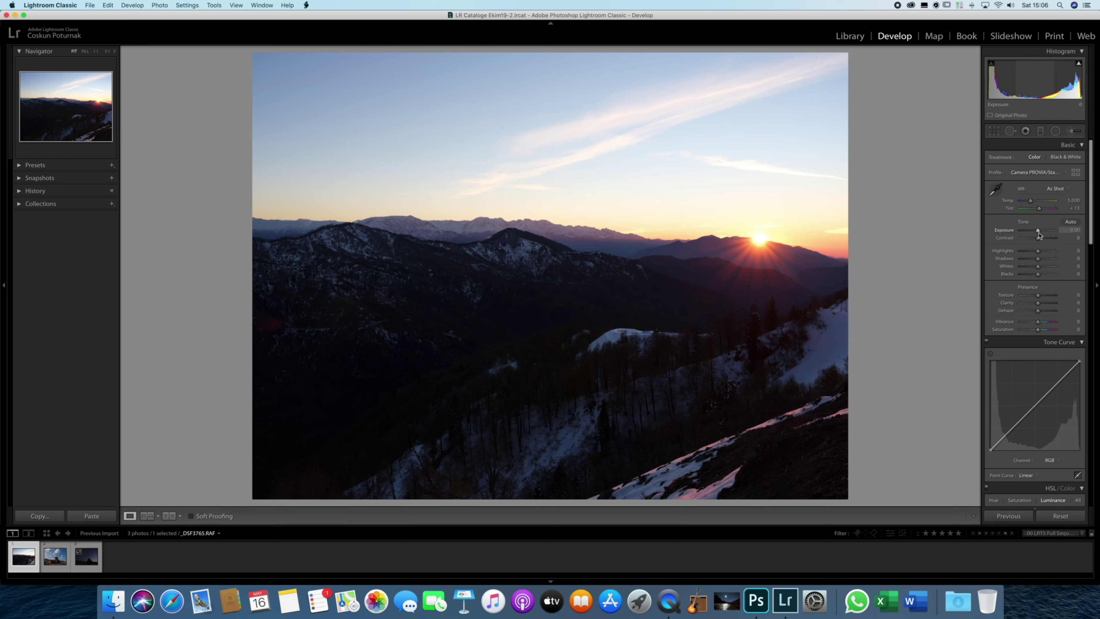
# - Compare Adobe Color and Camera PROVIA/Standard while zoomed in on the sun
pyautogui.click(797, 251)
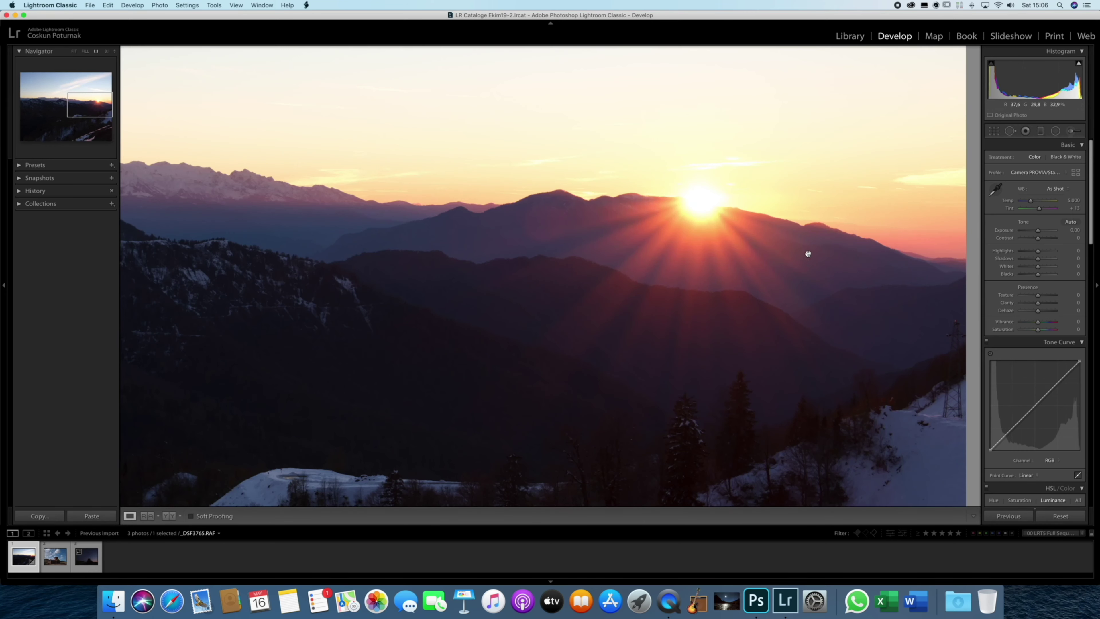
pyautogui.click(1047, 173)
pyautogui.click(1041, 114)
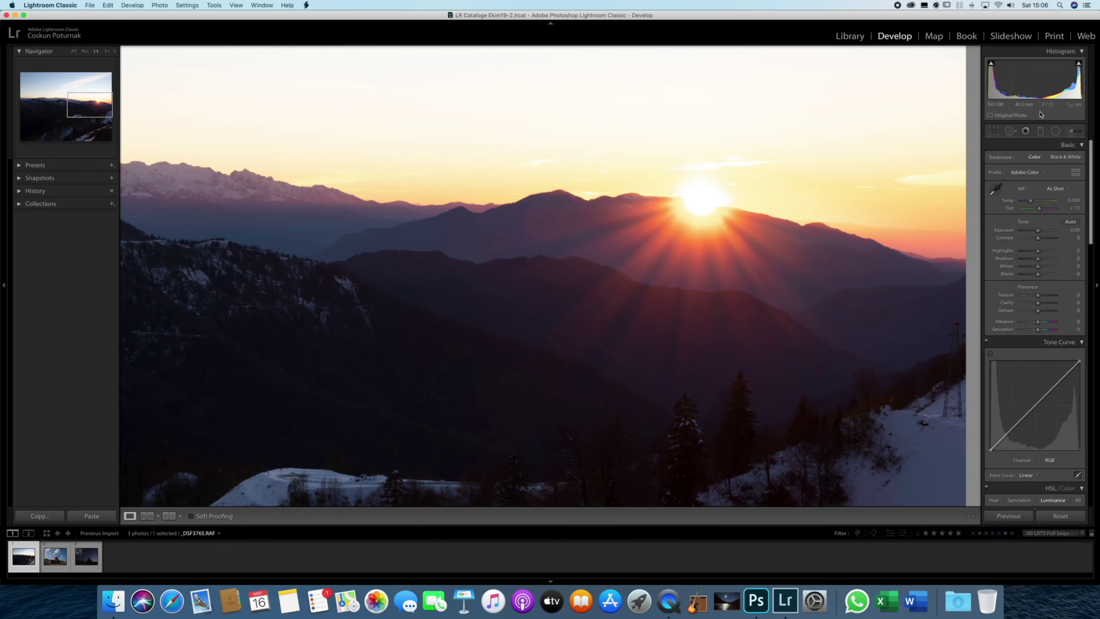
pyautogui.click(1033, 174)
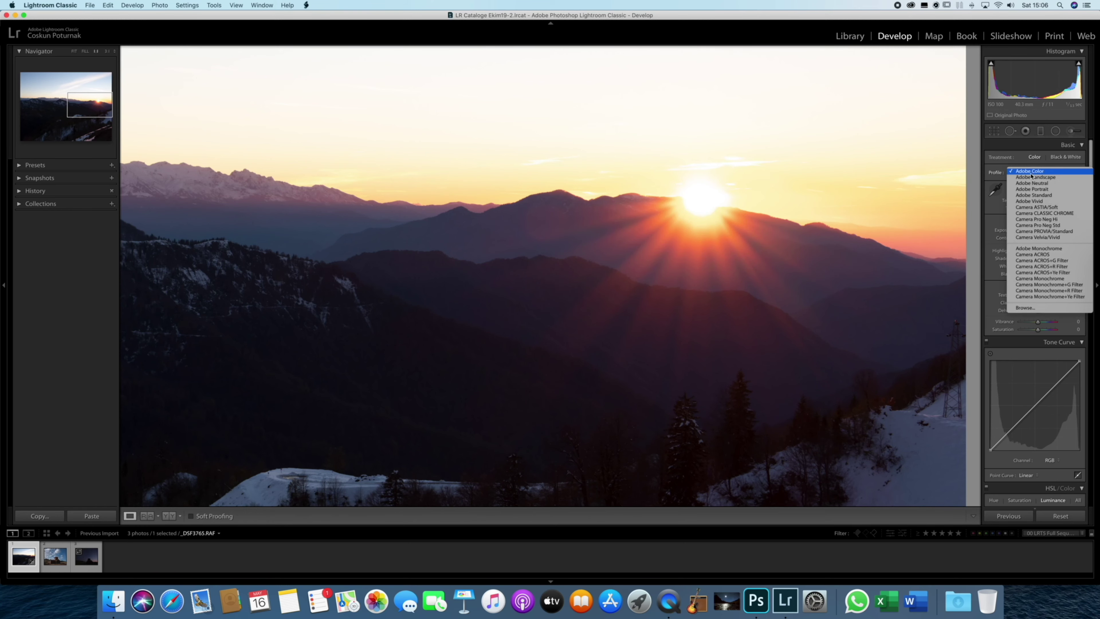
pyautogui.click(1039, 232)
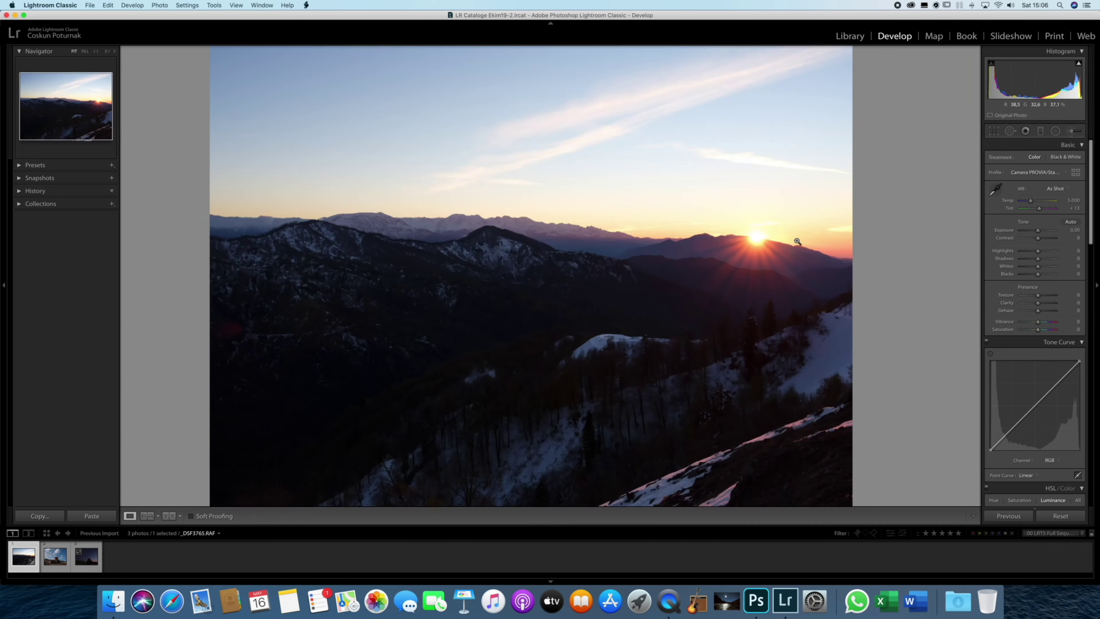
pyautogui.click(803, 242)
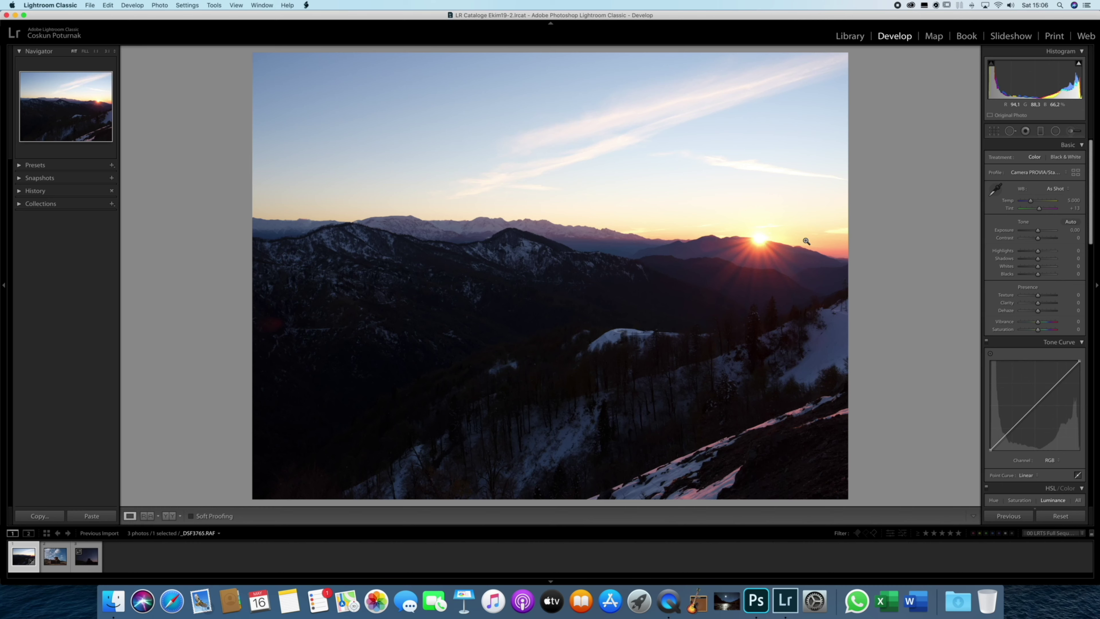
# - Settle on the Camera CLASSIC CHROME profile and inspect the sky and peaks at full size
pyautogui.click(1046, 173)
pyautogui.click(1029, 111)
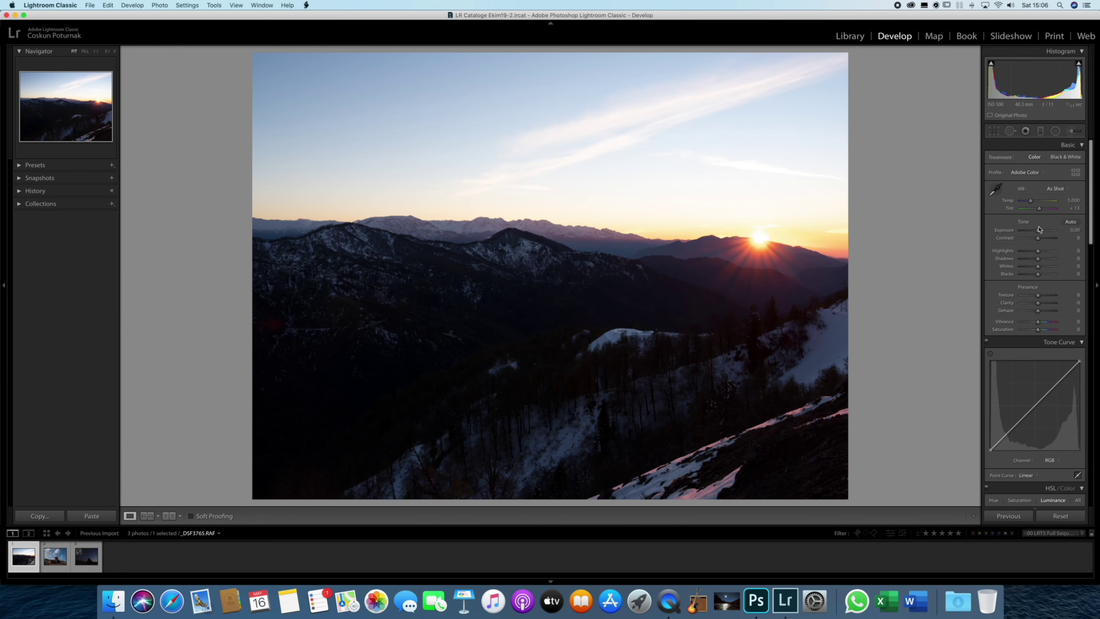
pyautogui.click(1032, 176)
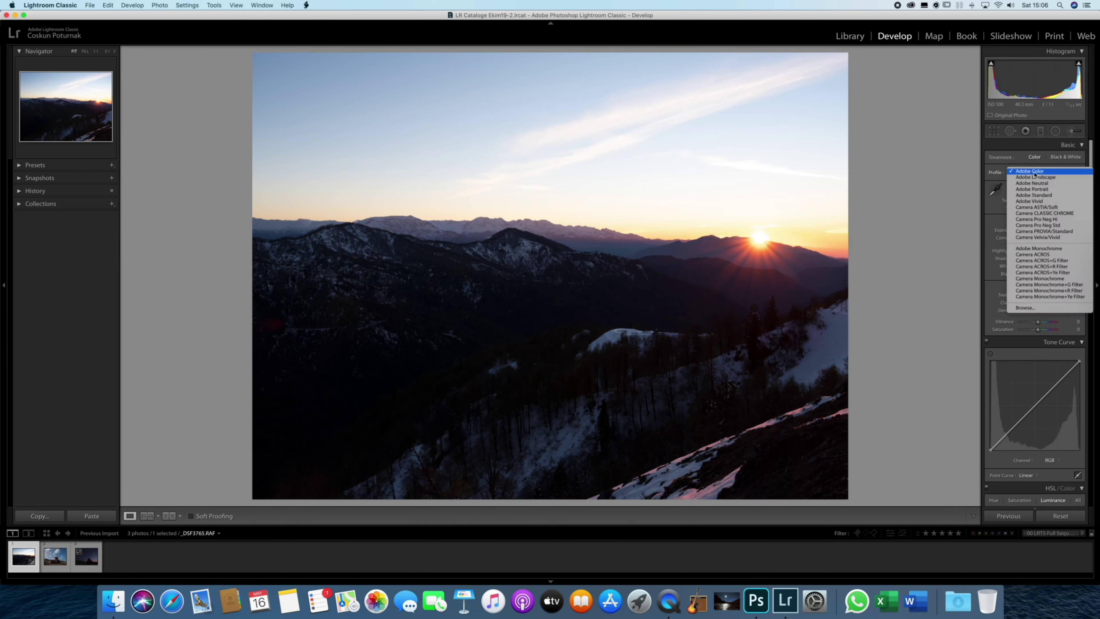
pyautogui.click(1036, 216)
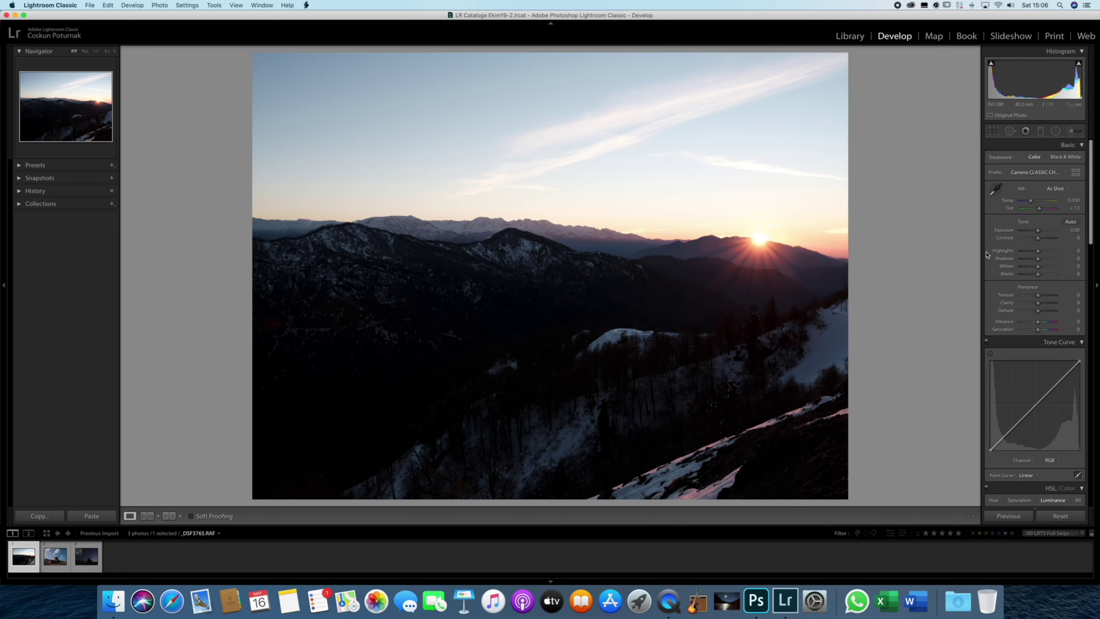
pyautogui.click(650, 200)
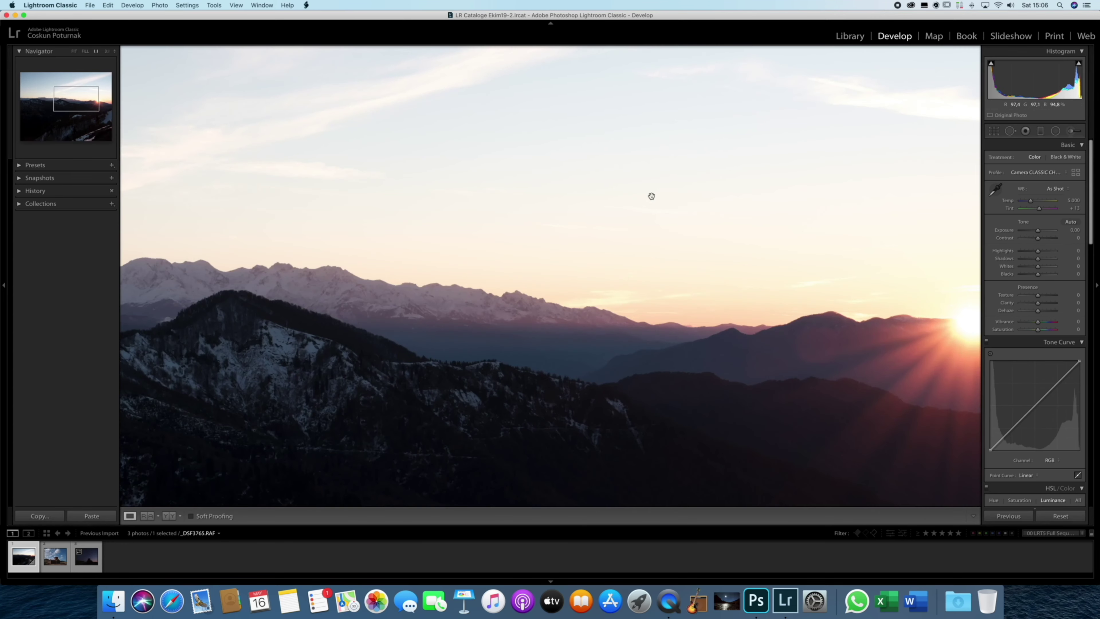
# - Pull Highlights down to -63 after trying values near -100
pyautogui.moveTo(1039, 251); pyautogui.dragTo(1022, 252)
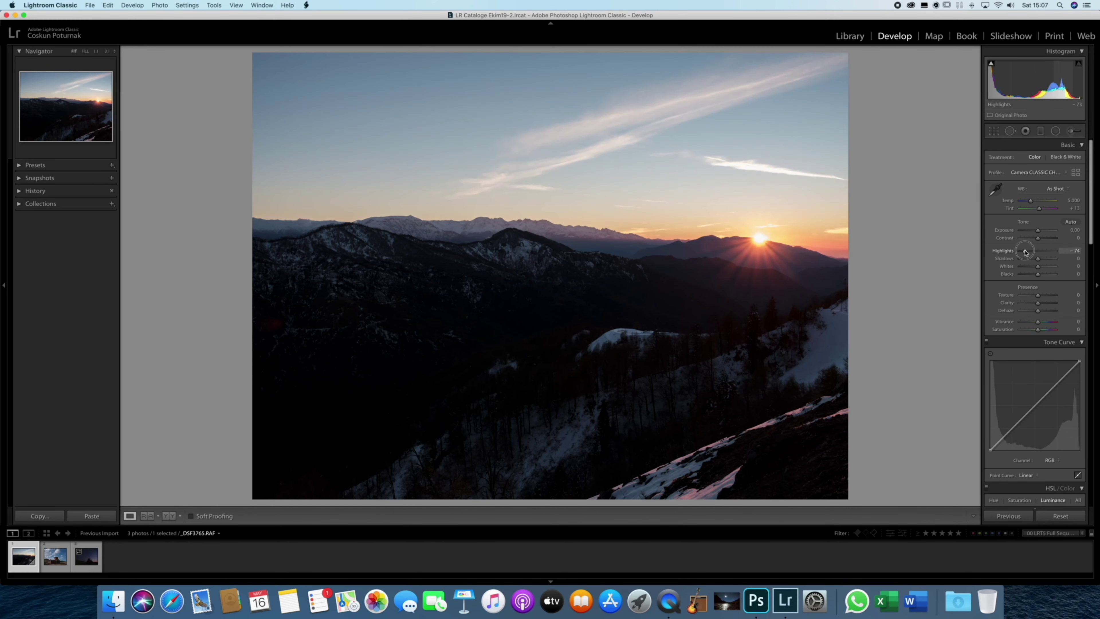
pyautogui.moveTo(1022, 252); pyautogui.dragTo(1021, 252)
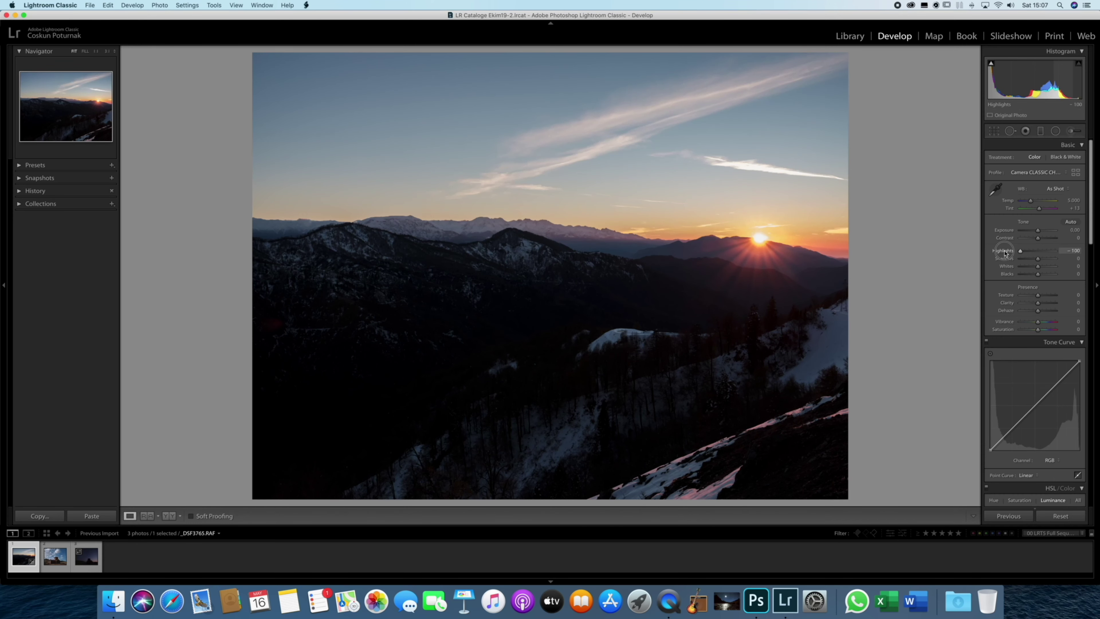
pyautogui.moveTo(1004, 253); pyautogui.dragTo(1028, 253)
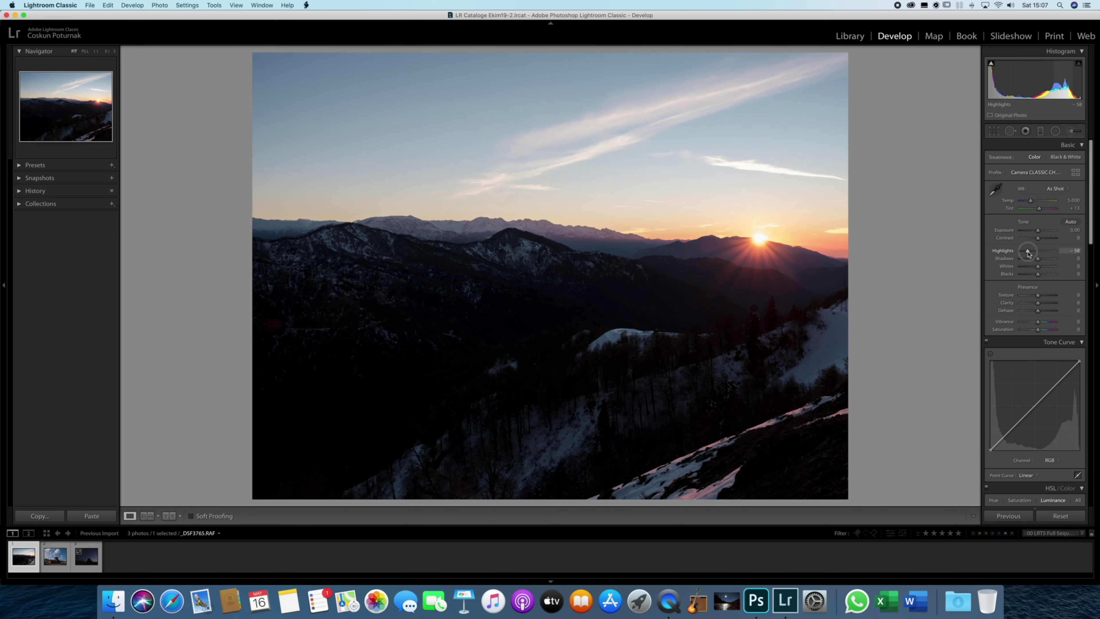
pyautogui.moveTo(1029, 254); pyautogui.dragTo(1026, 253)
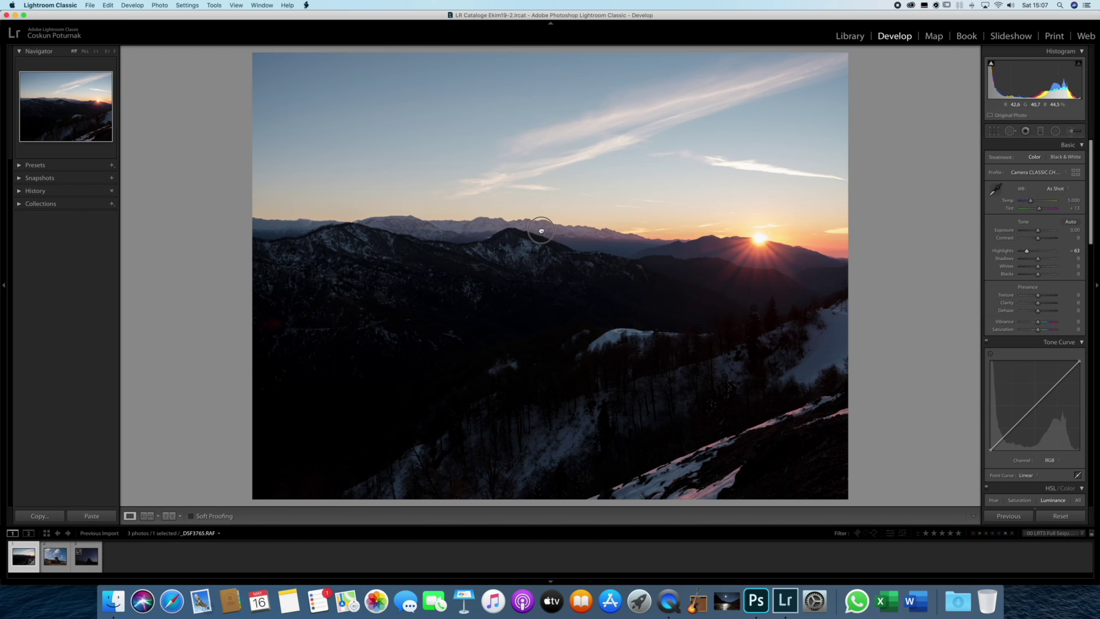
# - Check the peak and snowy slope at 1:1, then lift Shadows to about +44
pyautogui.click(541, 231)
pyautogui.click(710, 298)
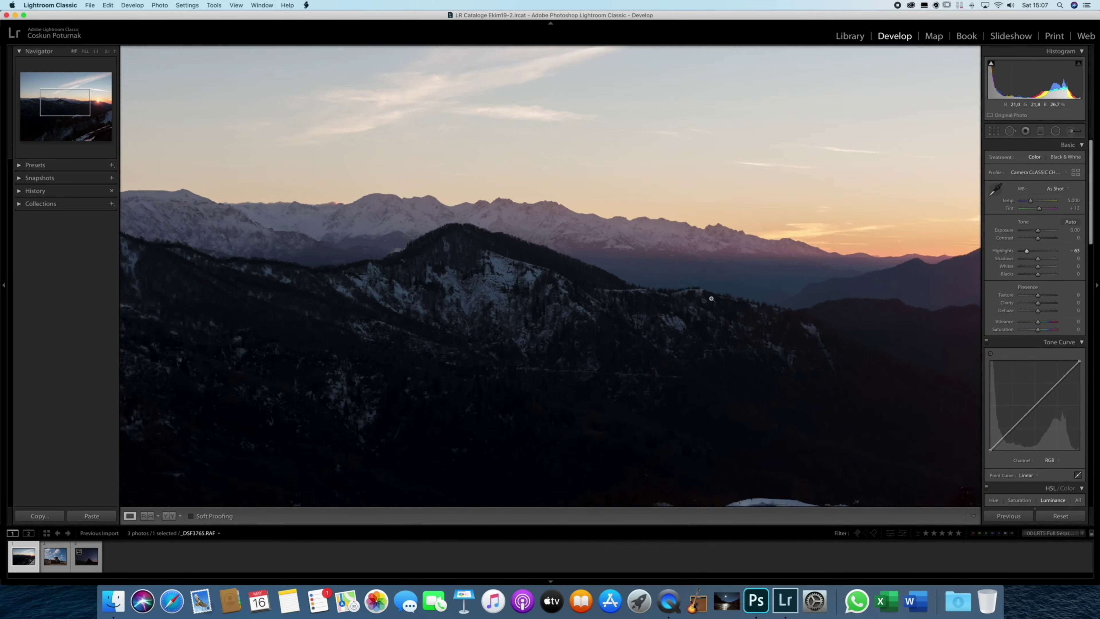
pyautogui.click(624, 332)
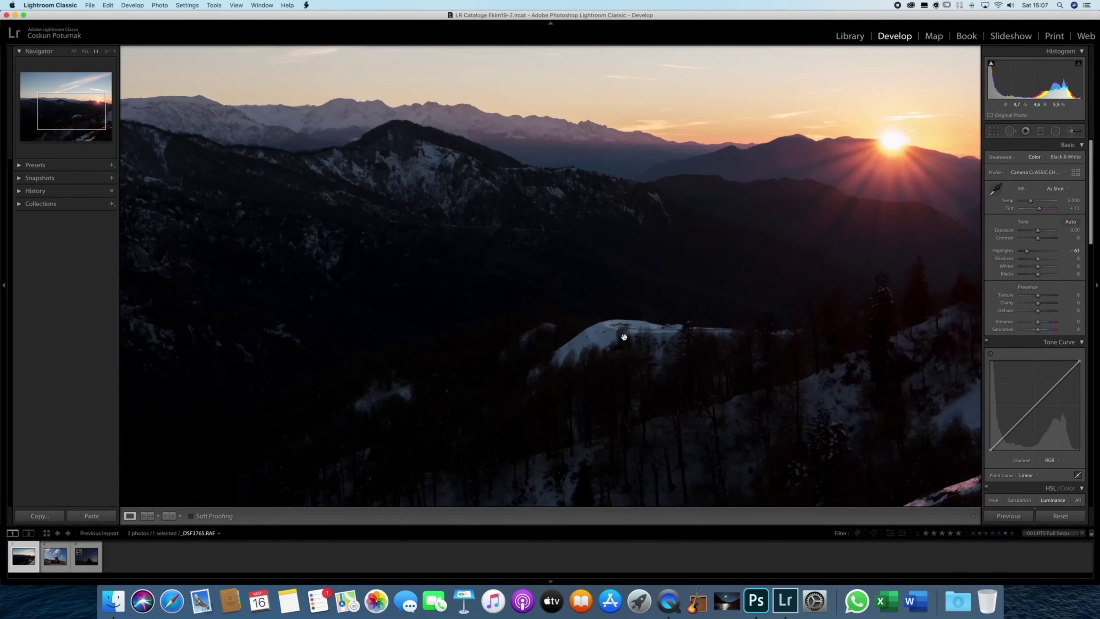
pyautogui.click(623, 332)
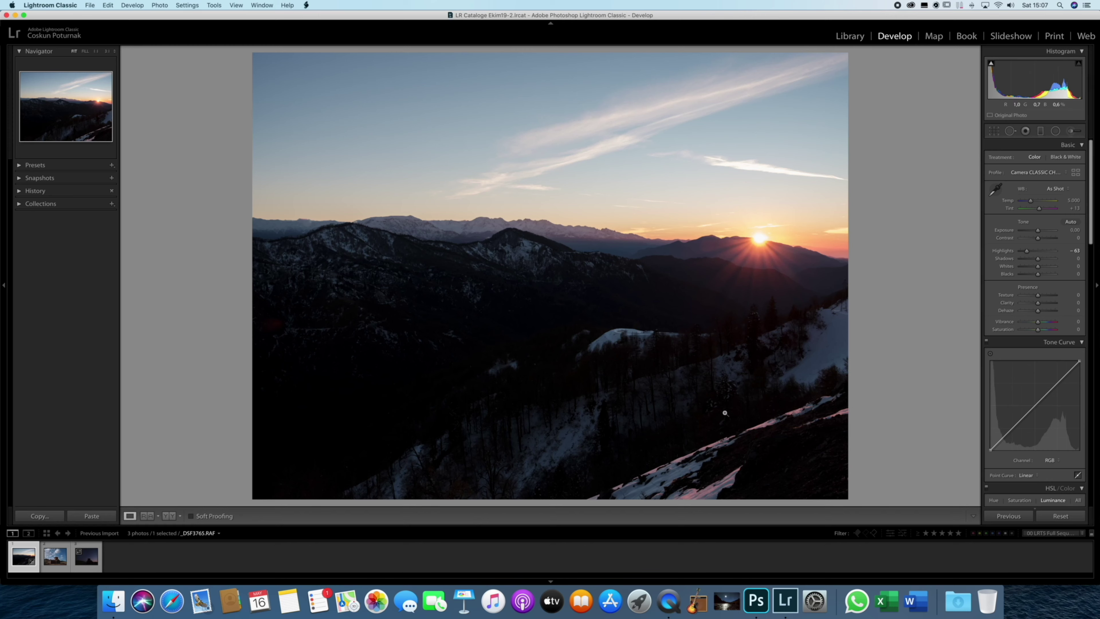
pyautogui.moveTo(1037, 260); pyautogui.dragTo(1045, 259)
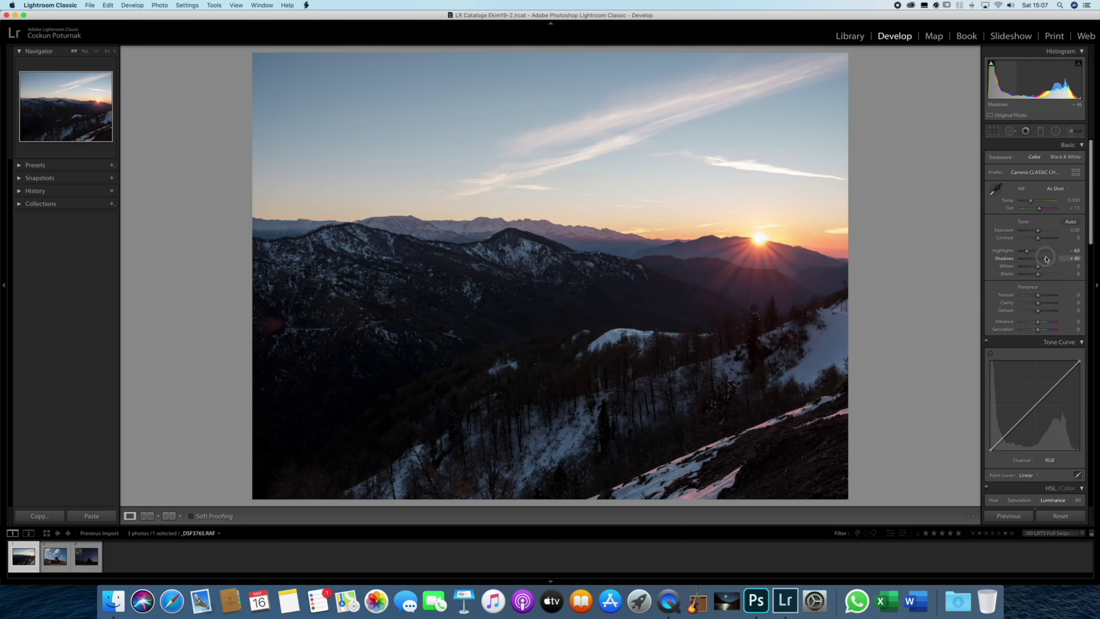
# - Raise Shadows to +67, easing back from a +73 overshoot
pyautogui.moveTo(1046, 258); pyautogui.dragTo(1048, 258)
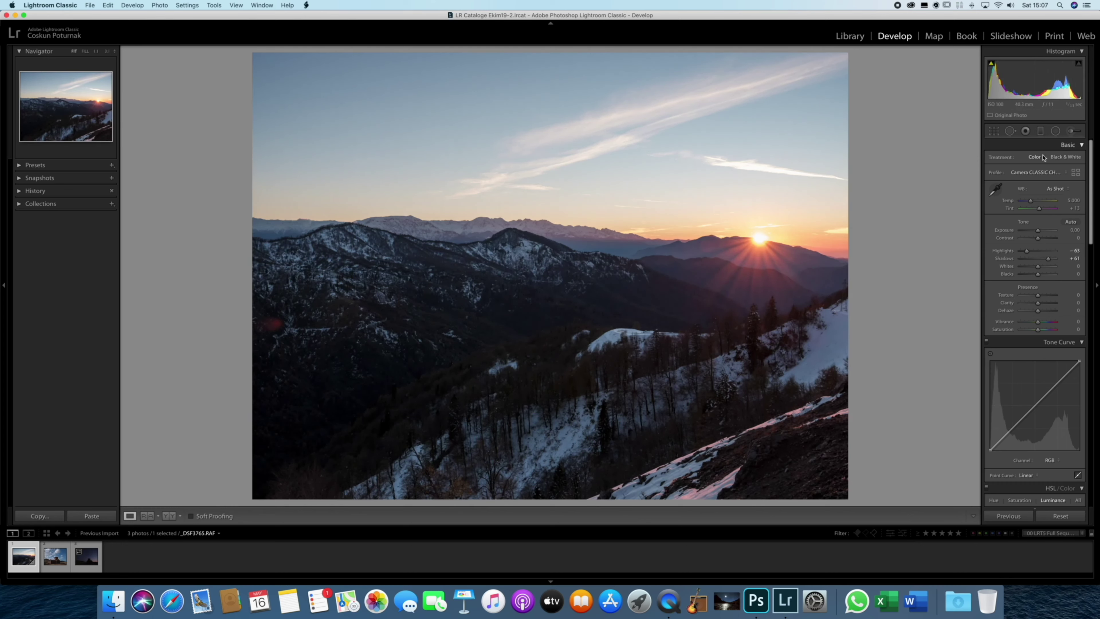
pyautogui.moveTo(1048, 259); pyautogui.dragTo(1048, 260)
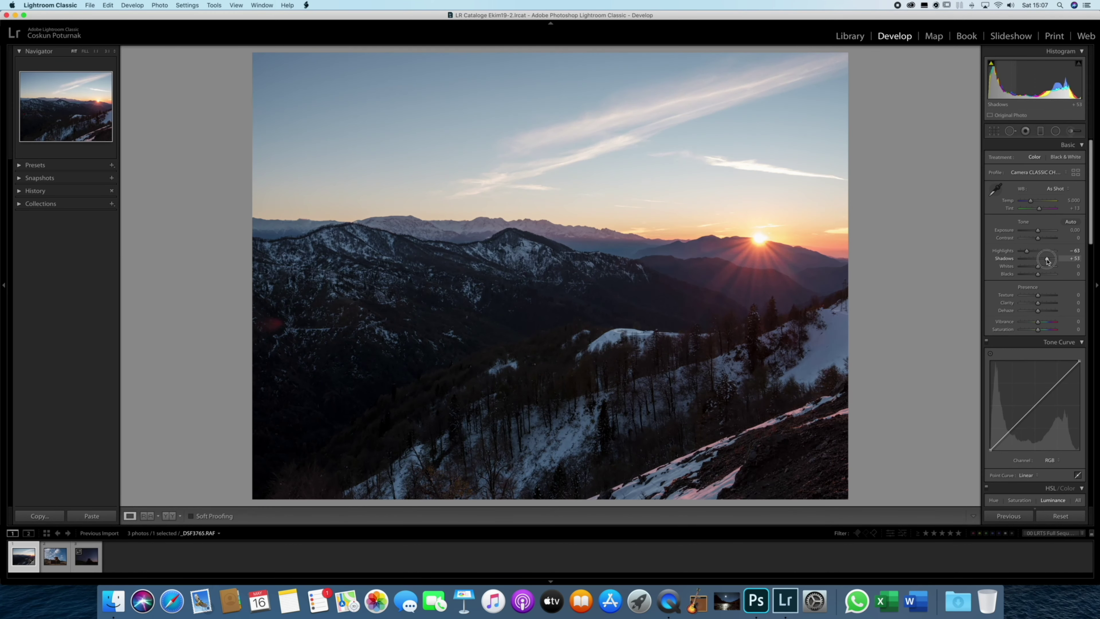
pyautogui.moveTo(1048, 260); pyautogui.dragTo(1050, 261)
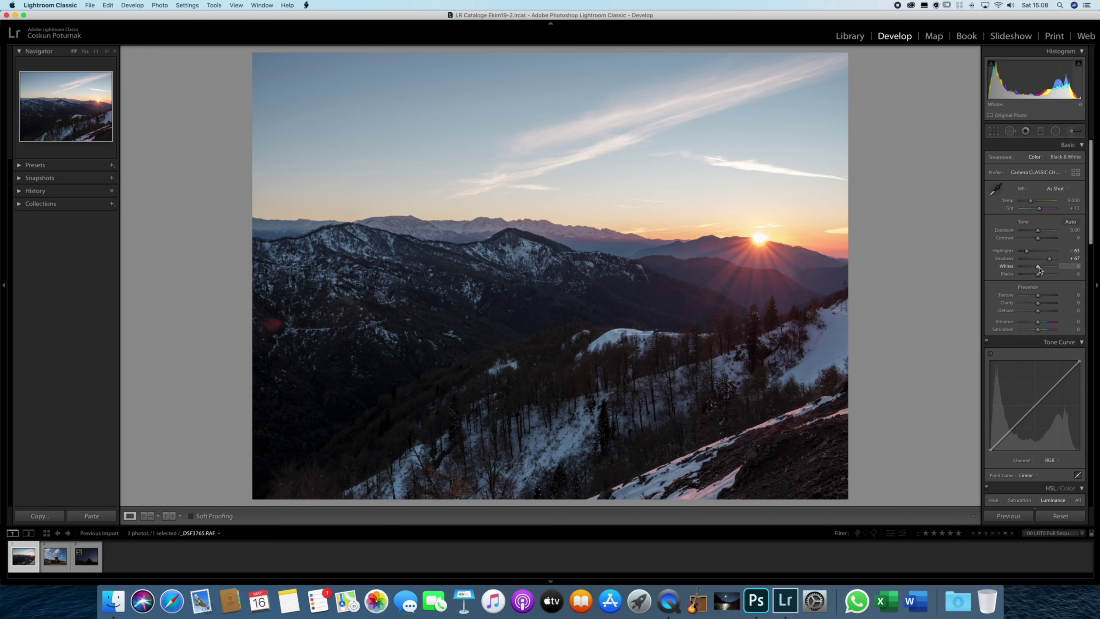
# - Set Whites to +18 with the Alt clipping preview, after trying +30 and resetting
pyautogui.moveTo(1039, 270); pyautogui.dragTo(1074, 266)
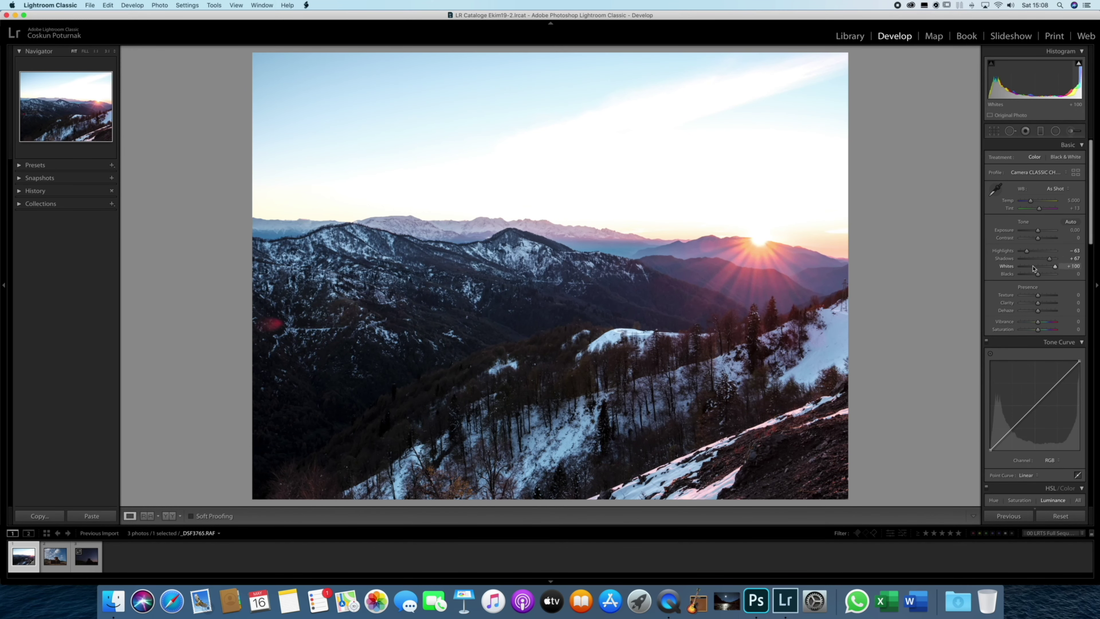
pyautogui.doubleClick(1006, 266)
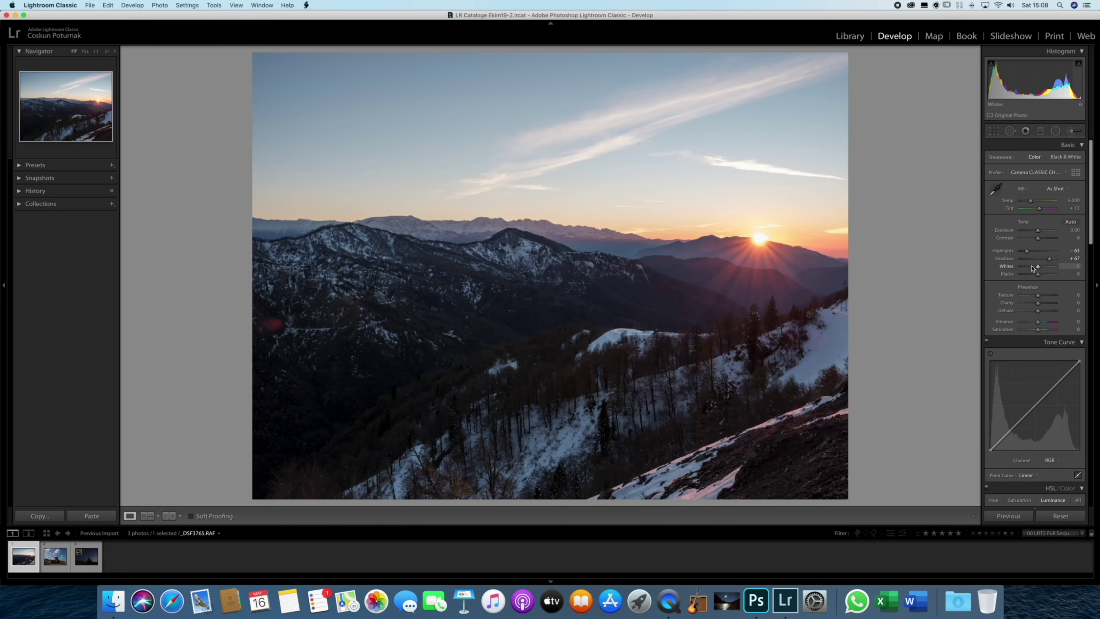
pyautogui.press('alt')
pyautogui.moveTo(1038, 266); pyautogui.dragTo(1038, 268)
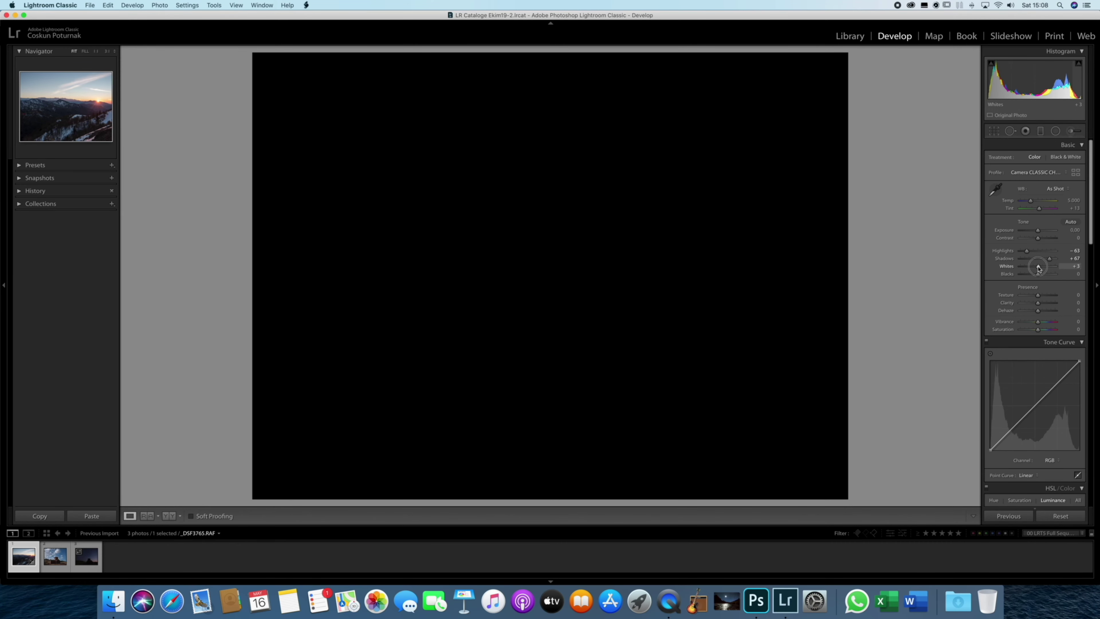
pyautogui.moveTo(1037, 268); pyautogui.dragTo(1040, 268)
pyautogui.moveTo(1040, 268)
pyautogui.mouseDown()
pyautogui.moveTo(1051, 256)
pyautogui.moveTo(1041, 258)
pyautogui.mouseUp()
# - Try raising Blacks, then reset Blacks to 0
pyautogui.keyDown('alt'); pyautogui.click(1040, 268); pyautogui.keyUp('alt')
pyautogui.scroll(-1, 1040, 268)
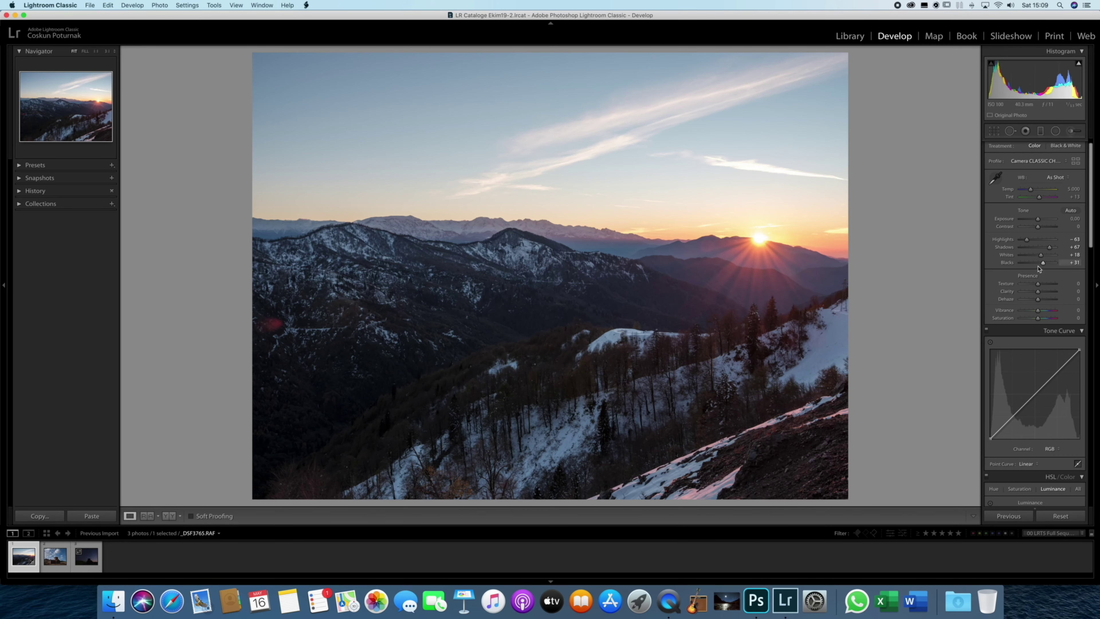
pyautogui.doubleClick(1012, 263)
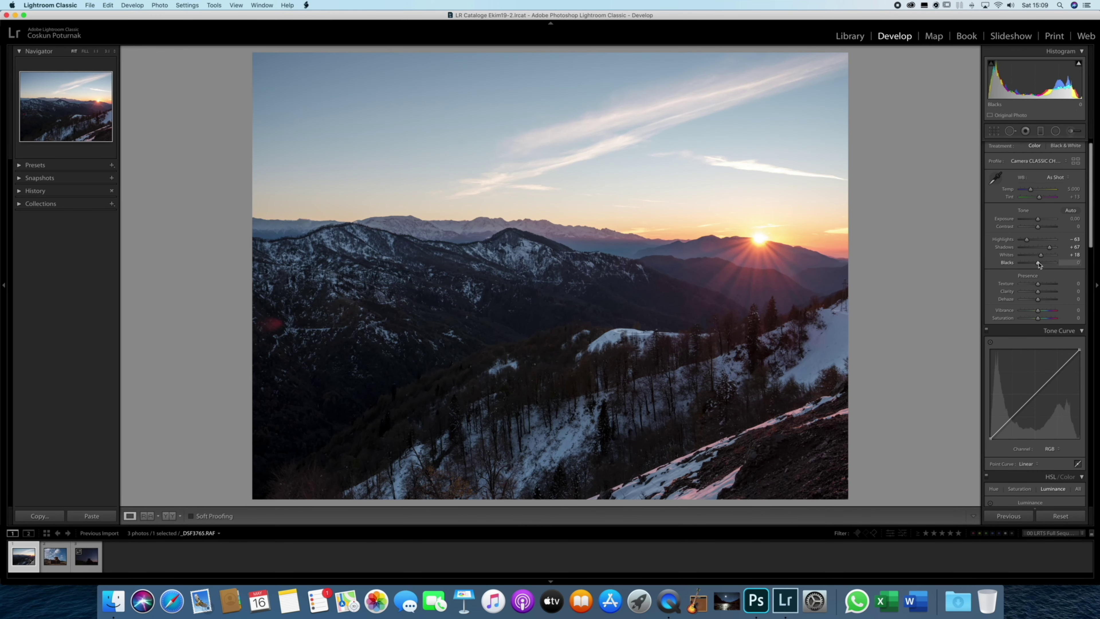
# - Lower Blacks to -25, and preview Contrast at +100 before resetting it to 0
pyautogui.moveTo(1038, 265); pyautogui.dragTo(1032, 264)
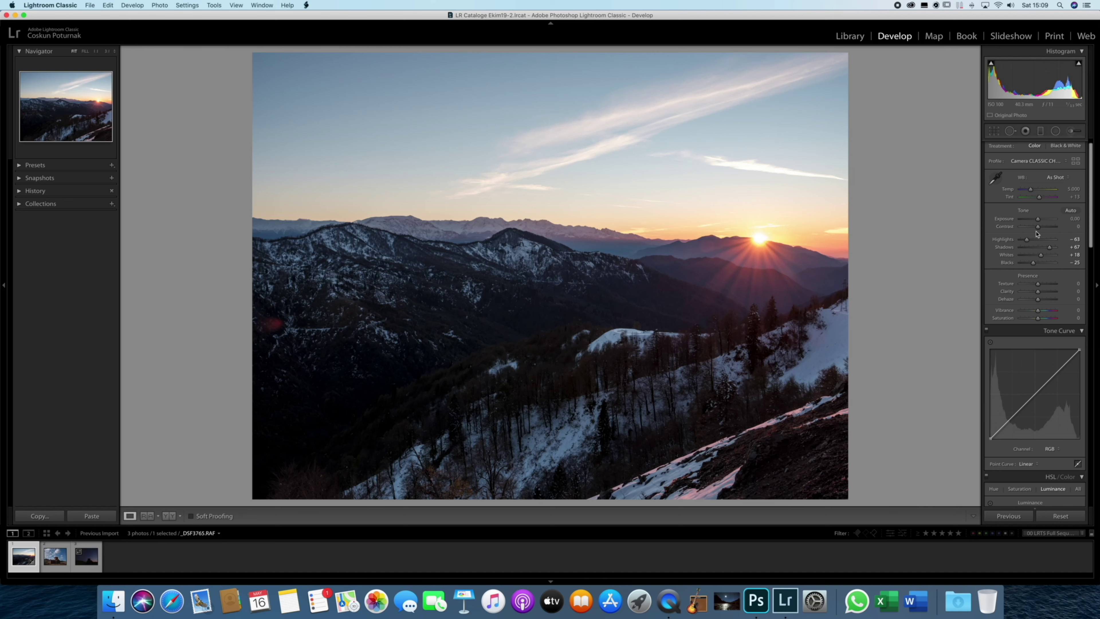
pyautogui.moveTo(1038, 226); pyautogui.dragTo(1098, 223)
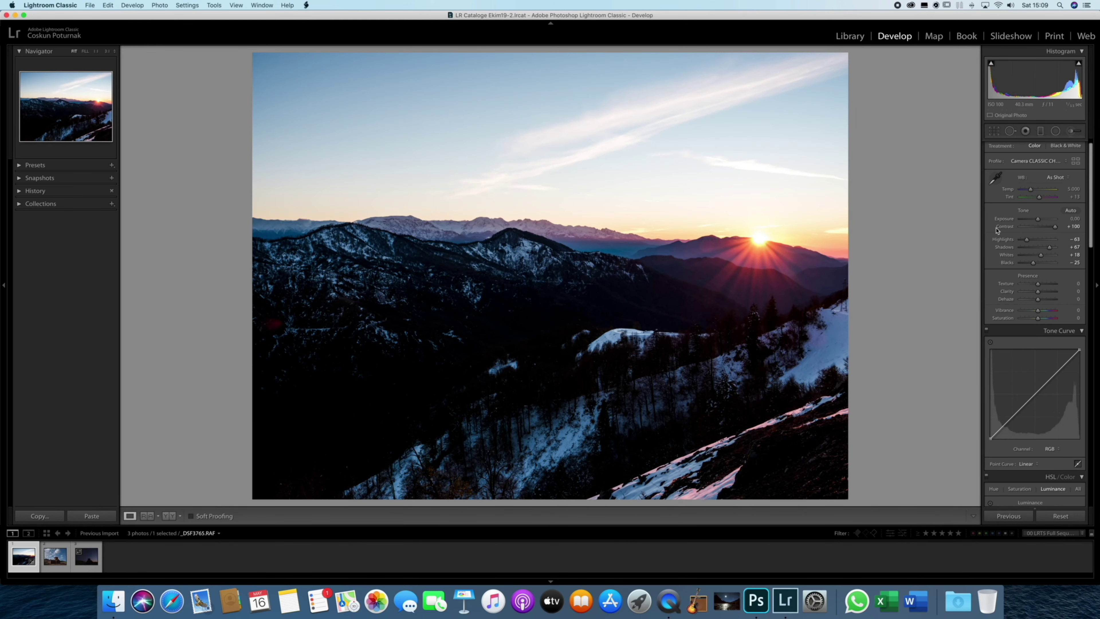
pyautogui.doubleClick(1004, 228)
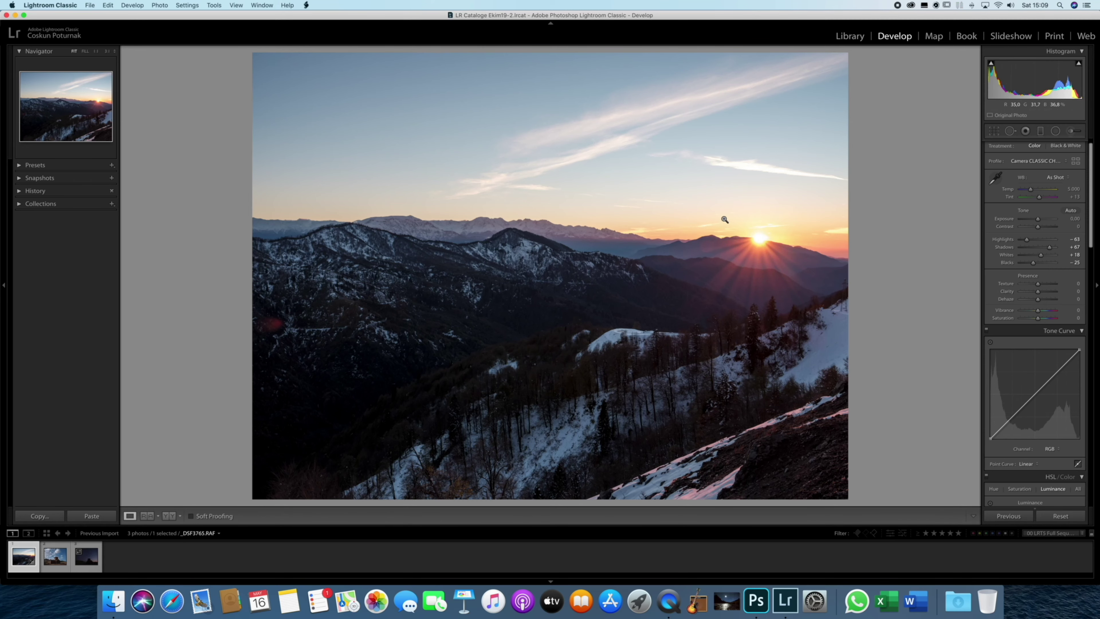
pyautogui.click(515, 260)
# - Preview Texture up to +100 on the ridge, then reset it to 0
pyautogui.moveTo(1048, 282); pyautogui.dragTo(1075, 282)
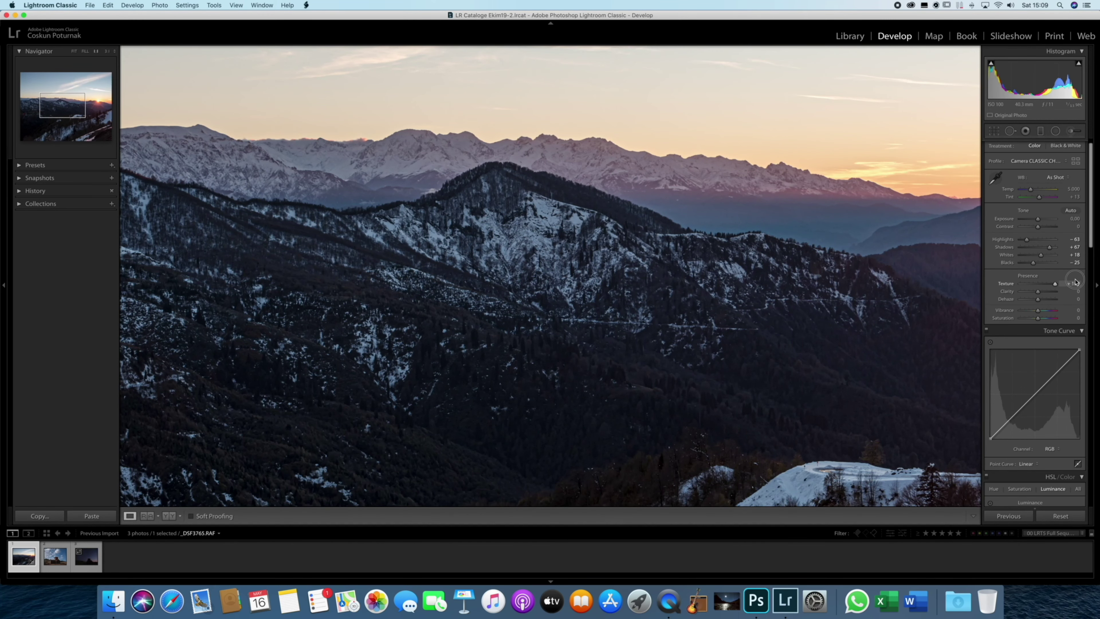
pyautogui.click(808, 281)
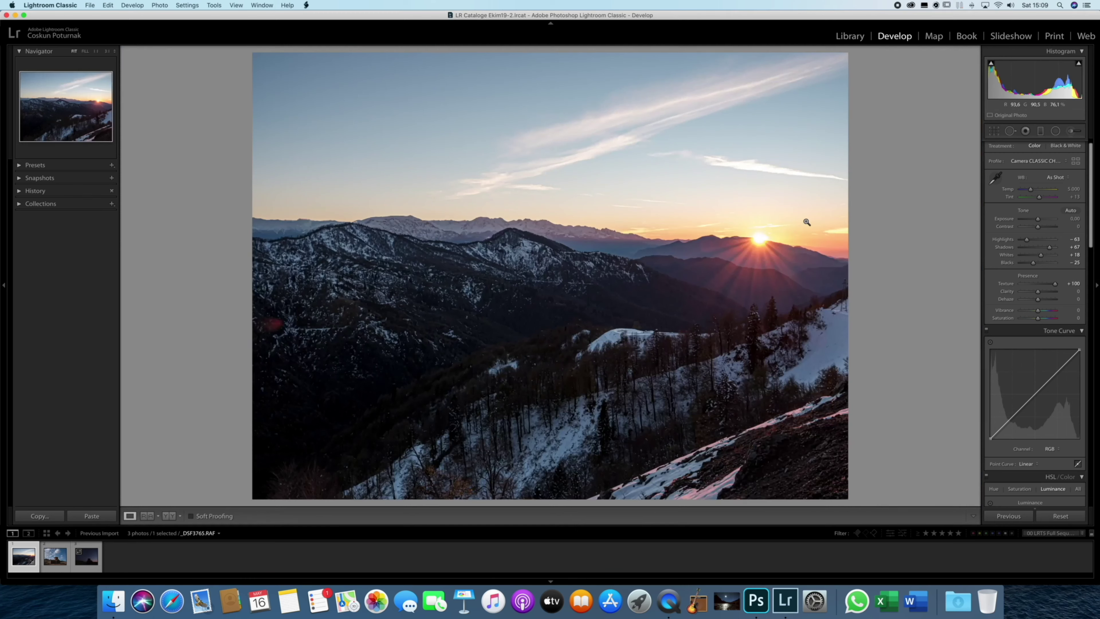
pyautogui.click(1005, 283)
pyautogui.doubleClick(1005, 283)
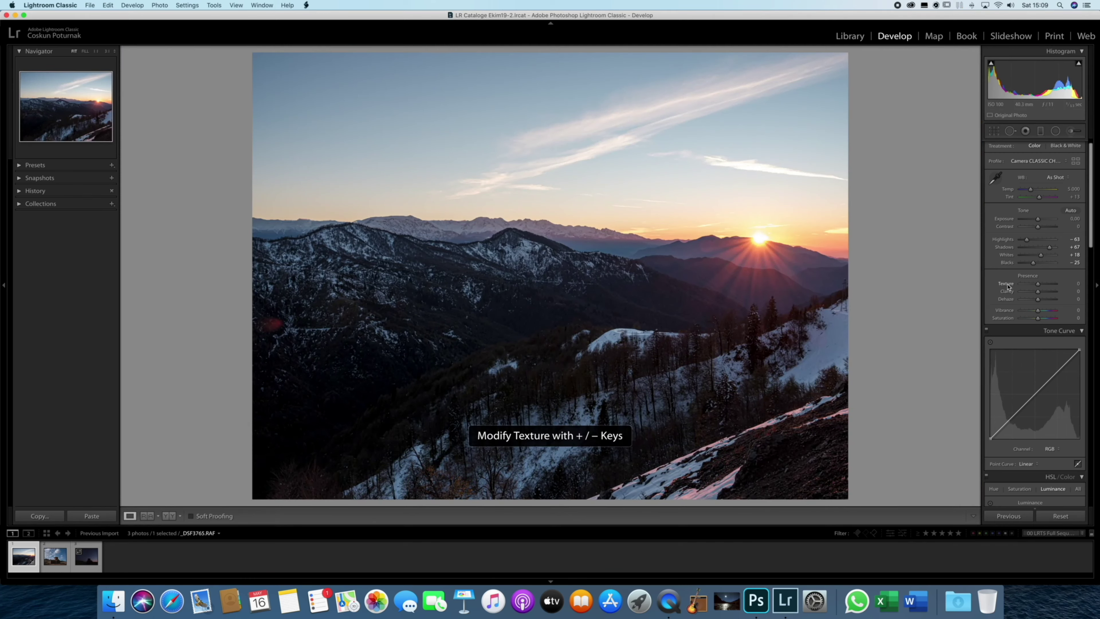
pyautogui.moveTo(1037, 283); pyautogui.dragTo(1093, 282)
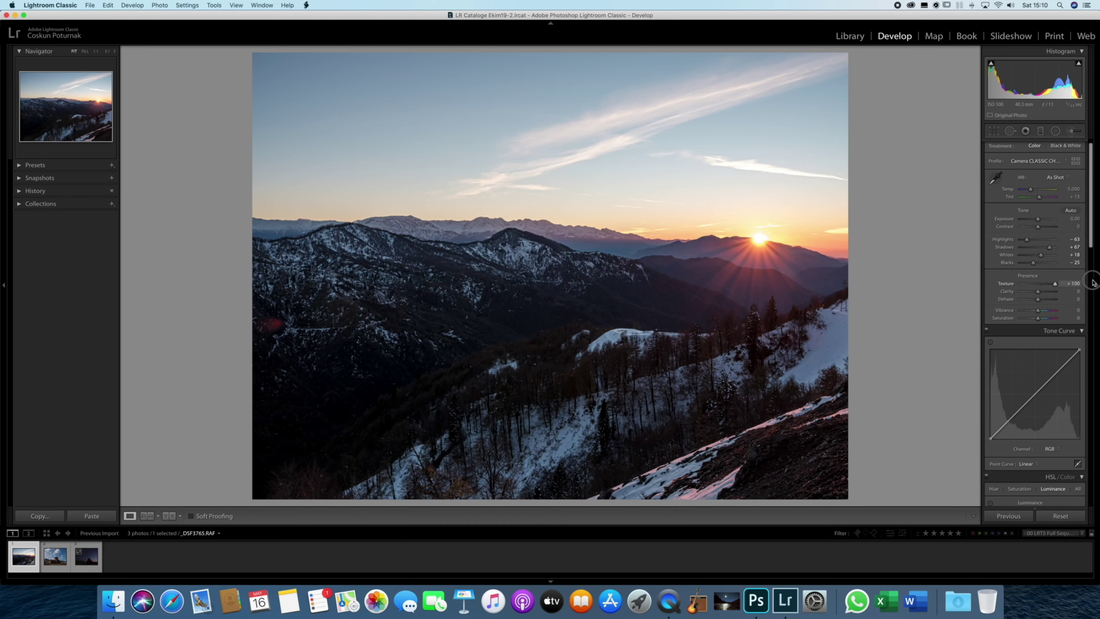
pyautogui.doubleClick(1009, 284)
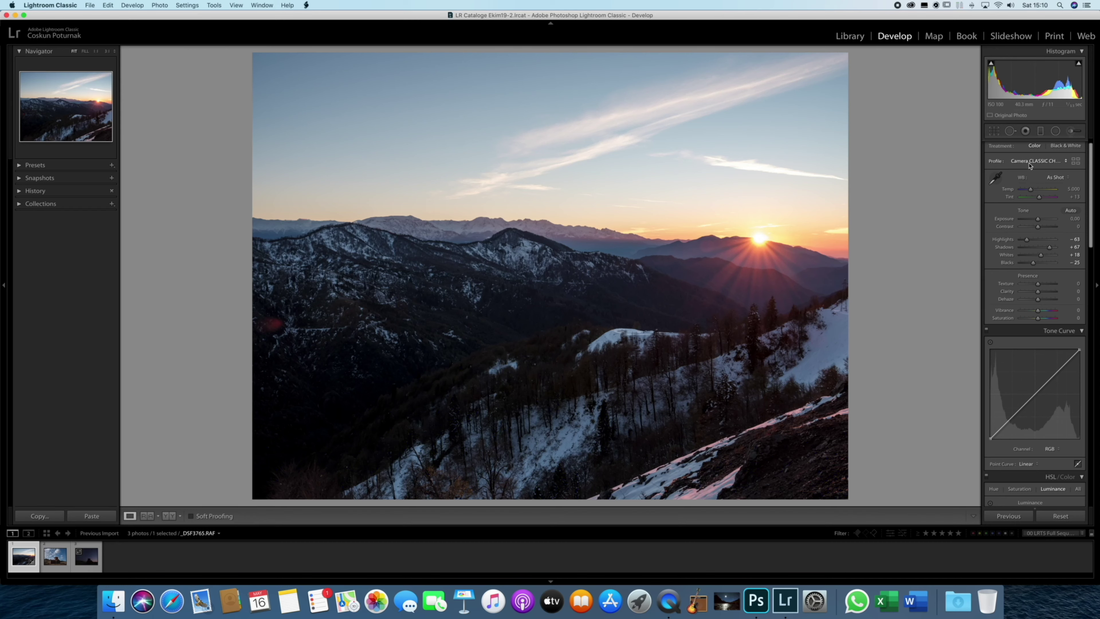
# - Set Texture to exactly +5 in its value field
pyautogui.moveTo(1041, 288); pyautogui.dragTo(1041, 285)
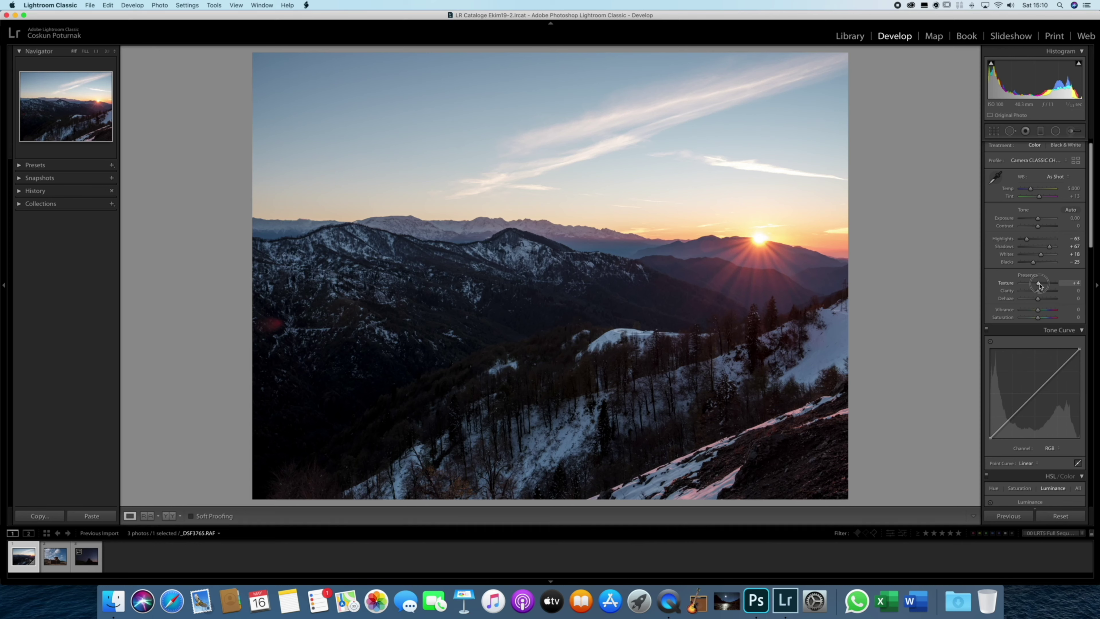
pyautogui.scroll(-1, 1040, 286)
pyautogui.click(1069, 281)
pyautogui.write('5')
pyautogui.press('Return')
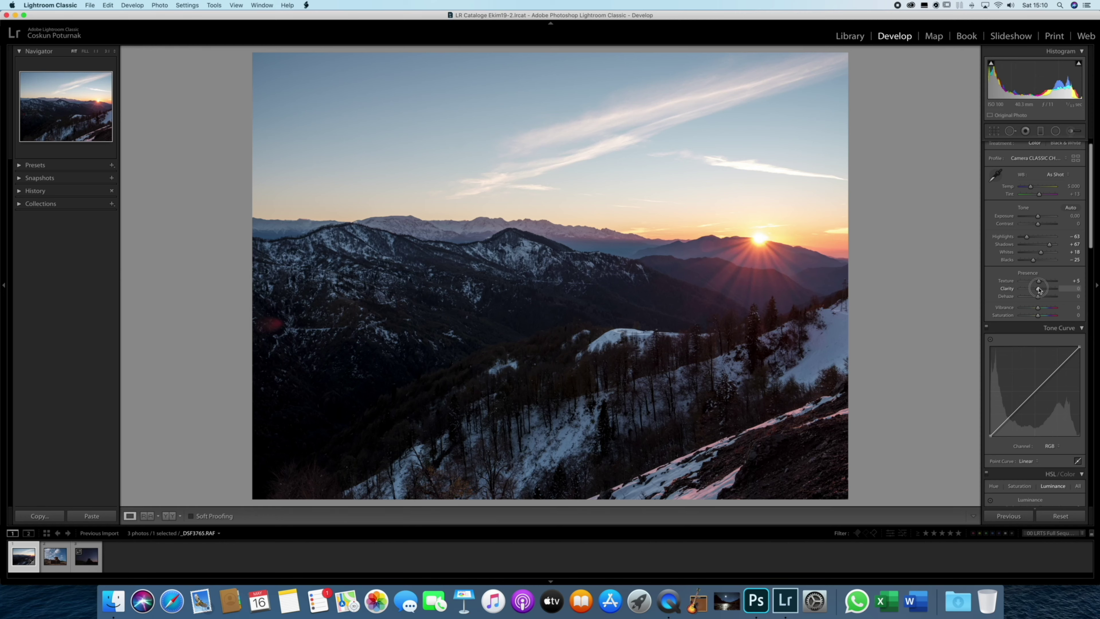
# - Compare Clarity between 0 and +100, settle it at +10, and zoom-check near the sun
pyautogui.moveTo(1038, 290); pyautogui.dragTo(1061, 289)
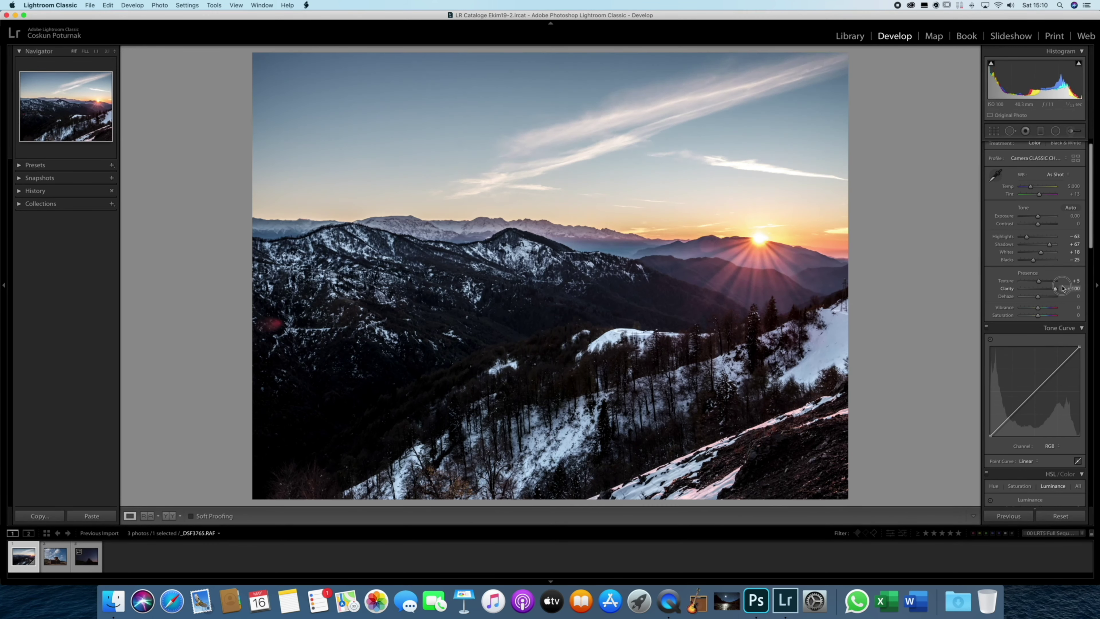
pyautogui.moveTo(1061, 289); pyautogui.dragTo(1064, 290)
pyautogui.moveTo(1064, 290); pyautogui.dragTo(1036, 293)
pyautogui.moveTo(1037, 293); pyautogui.dragTo(1055, 291)
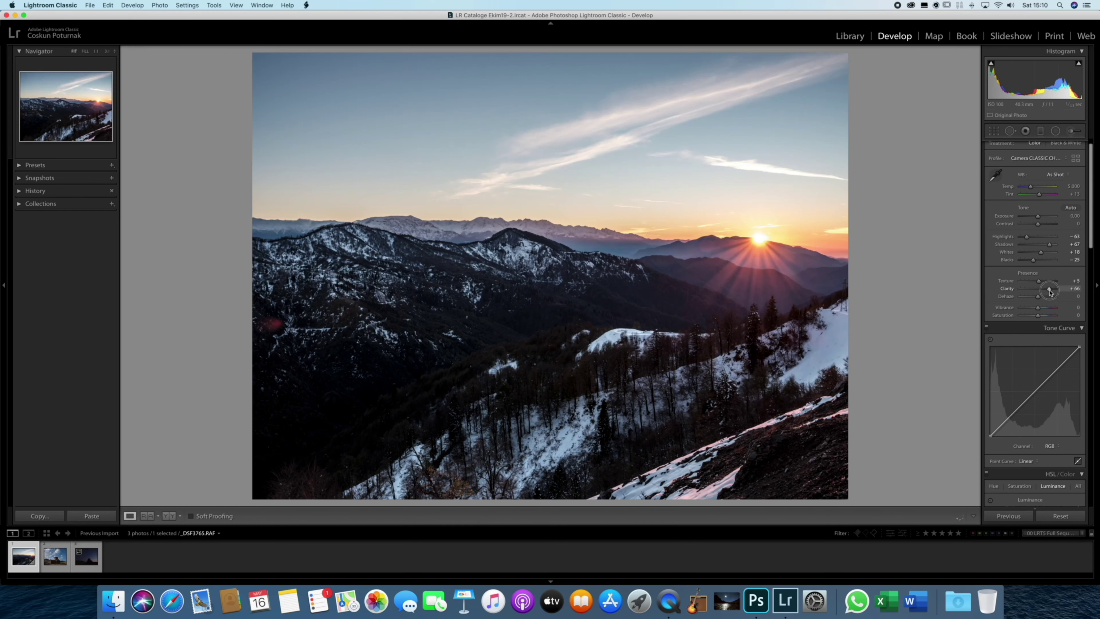
pyautogui.moveTo(1055, 291); pyautogui.dragTo(1039, 292)
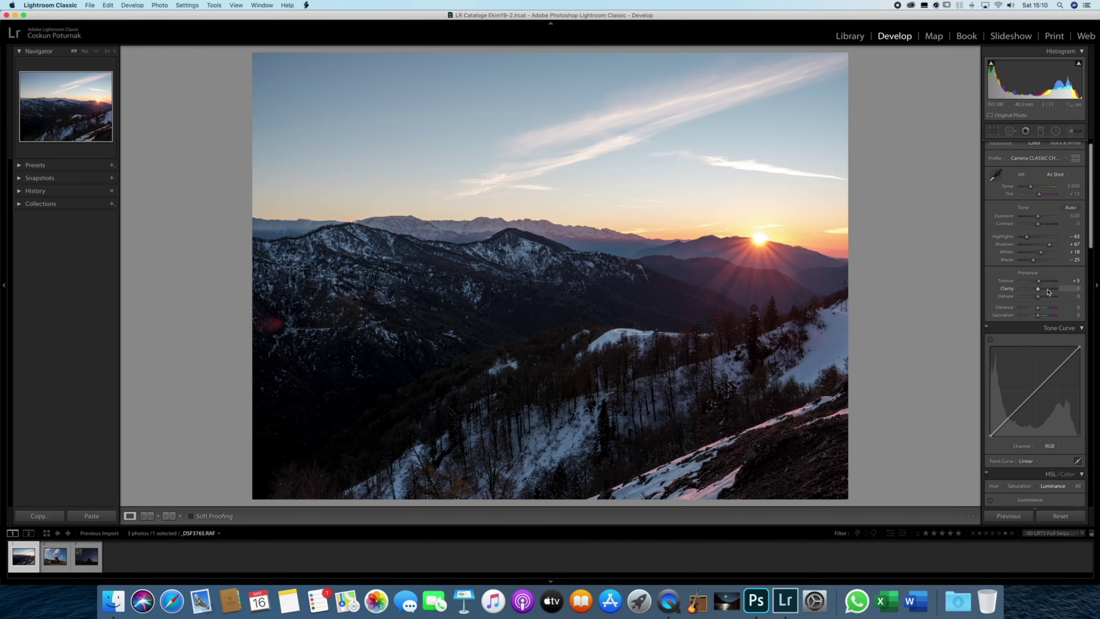
pyautogui.moveTo(1039, 291); pyautogui.dragTo(1038, 292)
pyautogui.click(750, 295)
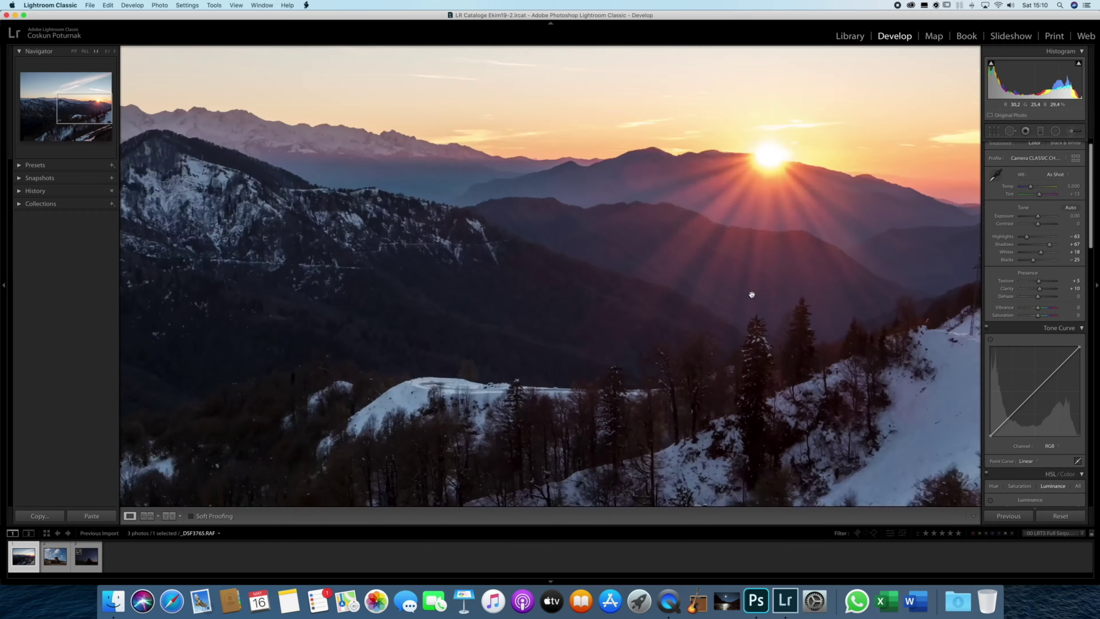
pyautogui.click(752, 294)
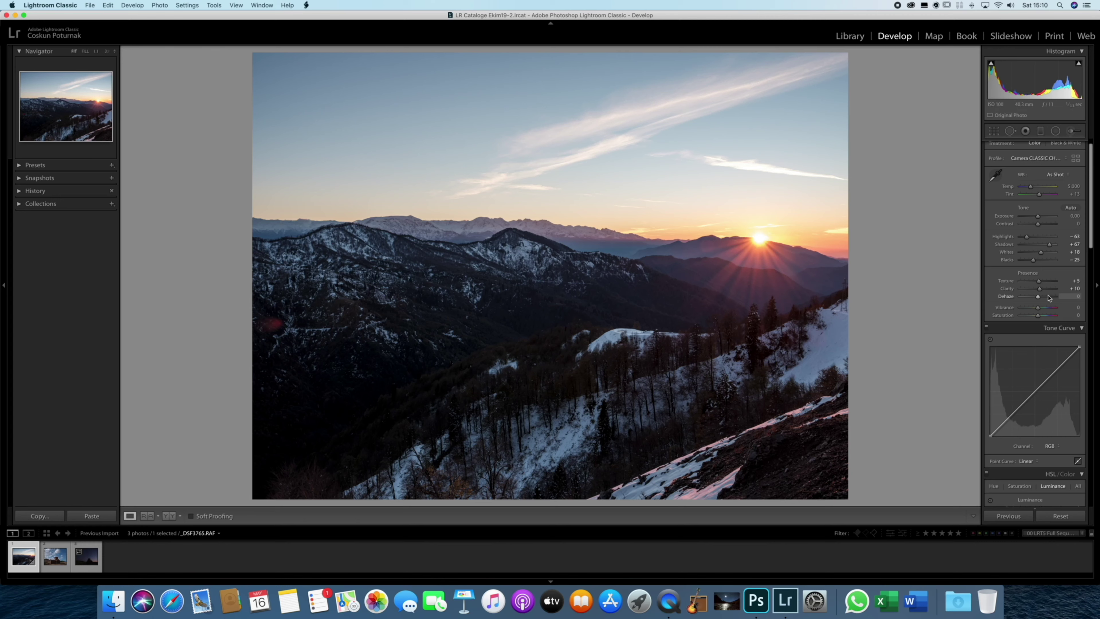
pyautogui.click(1038, 298)
# - Set Dehaze to a small +11 and zoom in around the sun to check it
pyautogui.moveTo(1038, 298); pyautogui.dragTo(1056, 296)
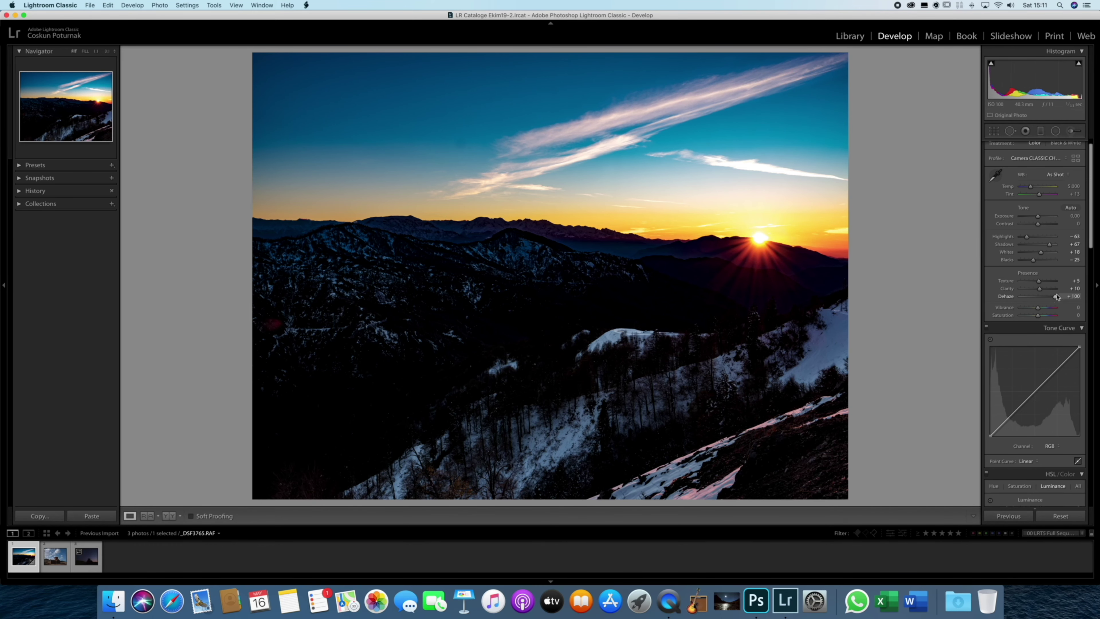
pyautogui.moveTo(1057, 296); pyautogui.dragTo(1039, 298)
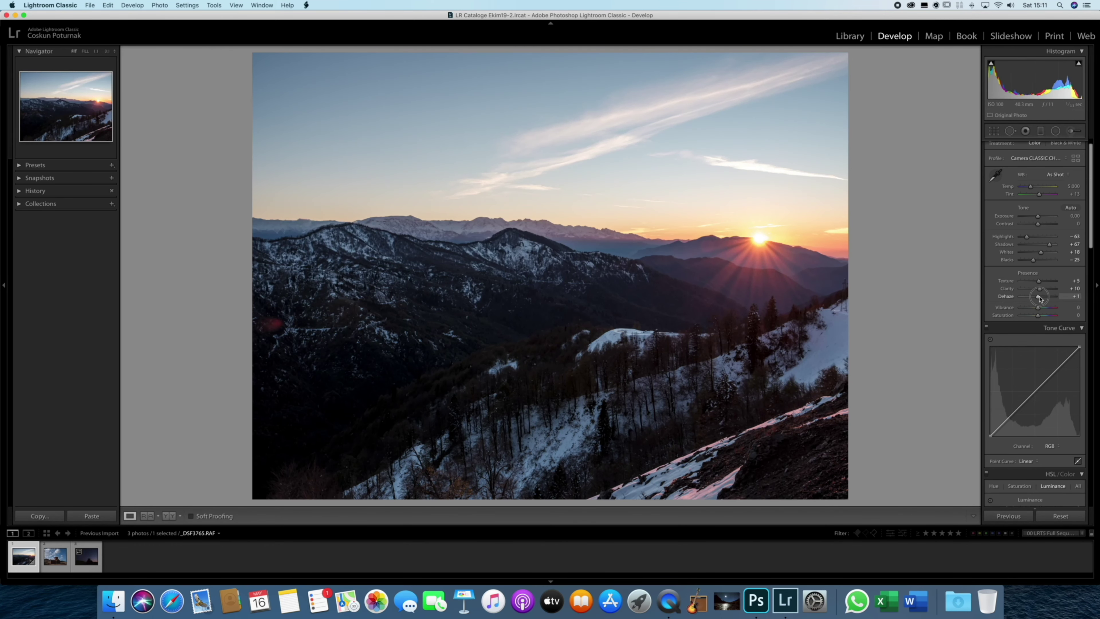
pyautogui.moveTo(1039, 298); pyautogui.dragTo(1041, 298)
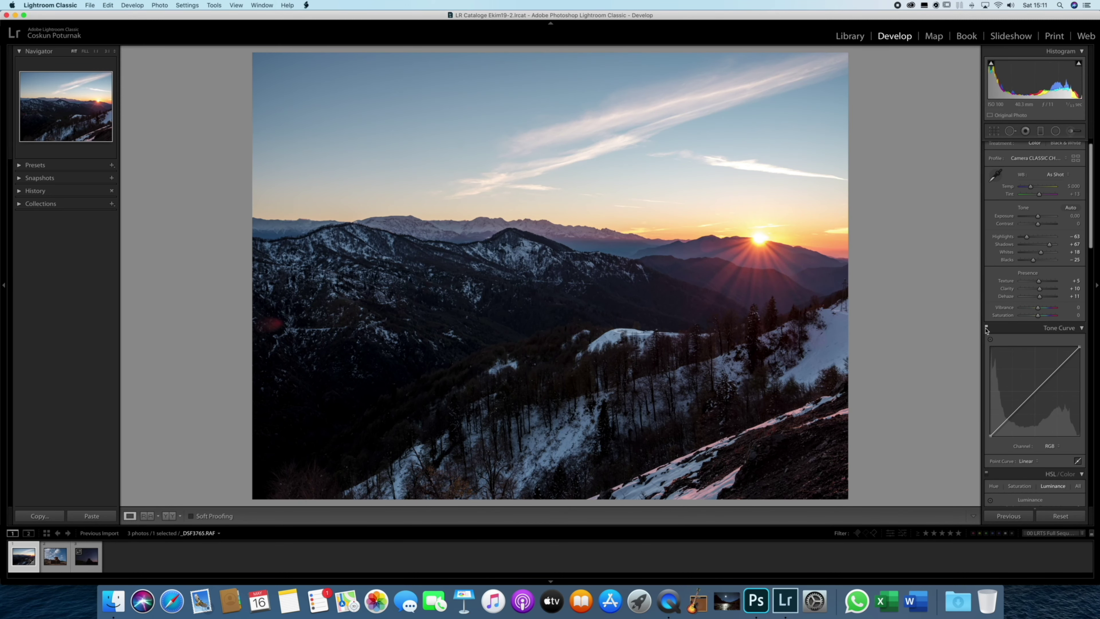
pyautogui.click(757, 293)
# - Preview Vibrance and Saturation at +100, then reset both to 0
pyautogui.moveTo(1011, 310); pyautogui.dragTo(1065, 305)
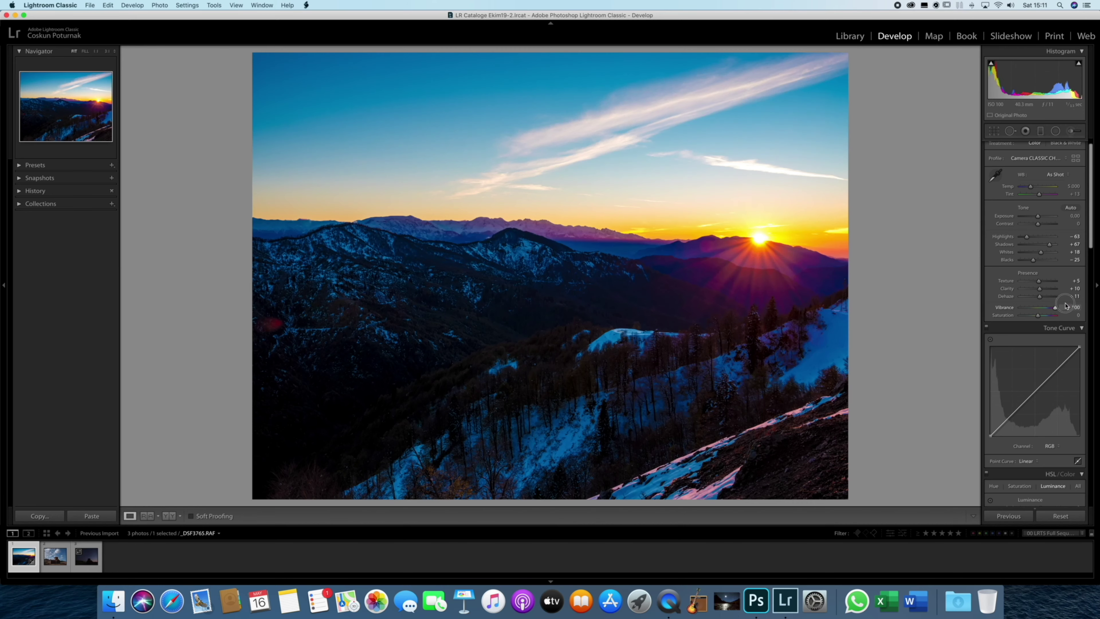
pyautogui.moveTo(1066, 305)
pyautogui.mouseDown()
pyautogui.moveTo(1038, 306)
pyautogui.moveTo(1072, 303)
pyautogui.mouseUp()
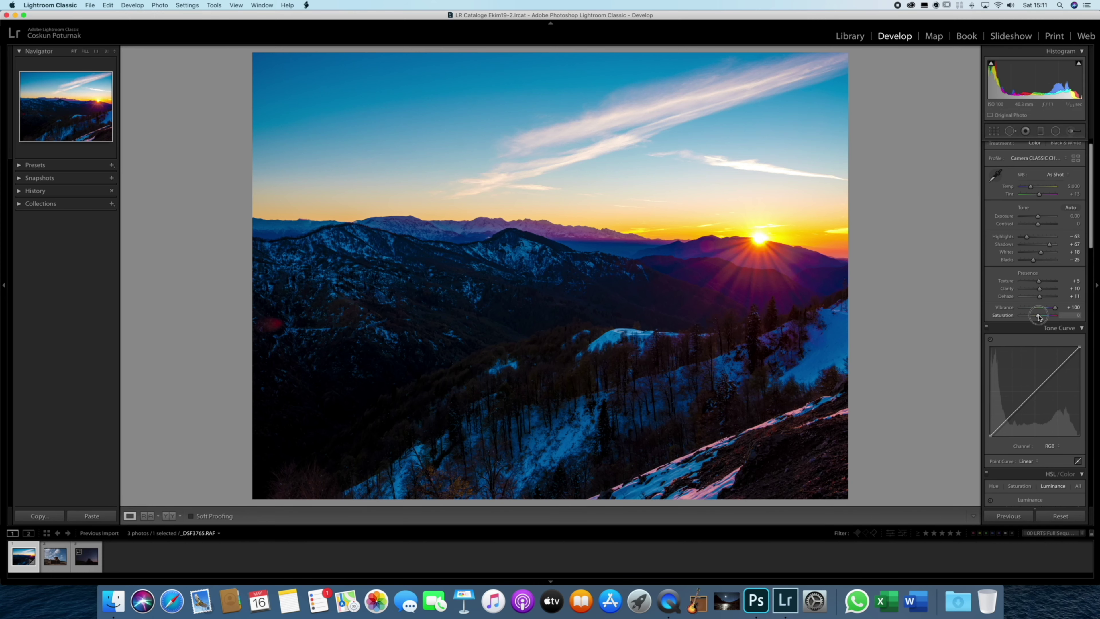
pyautogui.moveTo(1037, 315); pyautogui.dragTo(1065, 315)
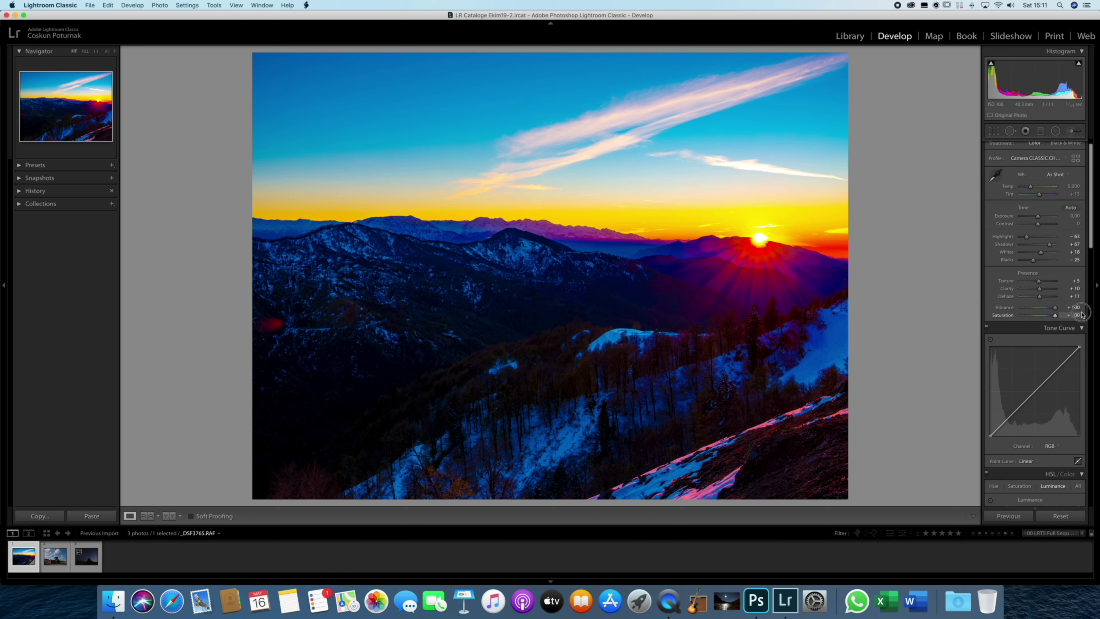
pyautogui.scroll(-1, 1009, 315)
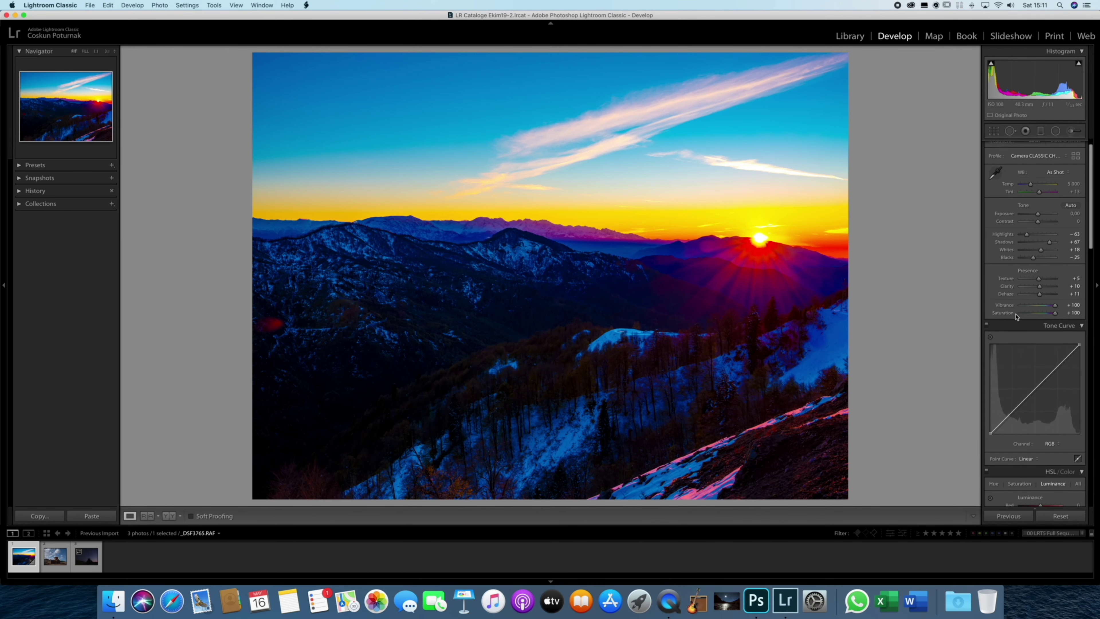
pyautogui.doubleClick(1002, 313)
pyautogui.scroll(-1, 1009, 311)
pyautogui.doubleClick(1004, 302)
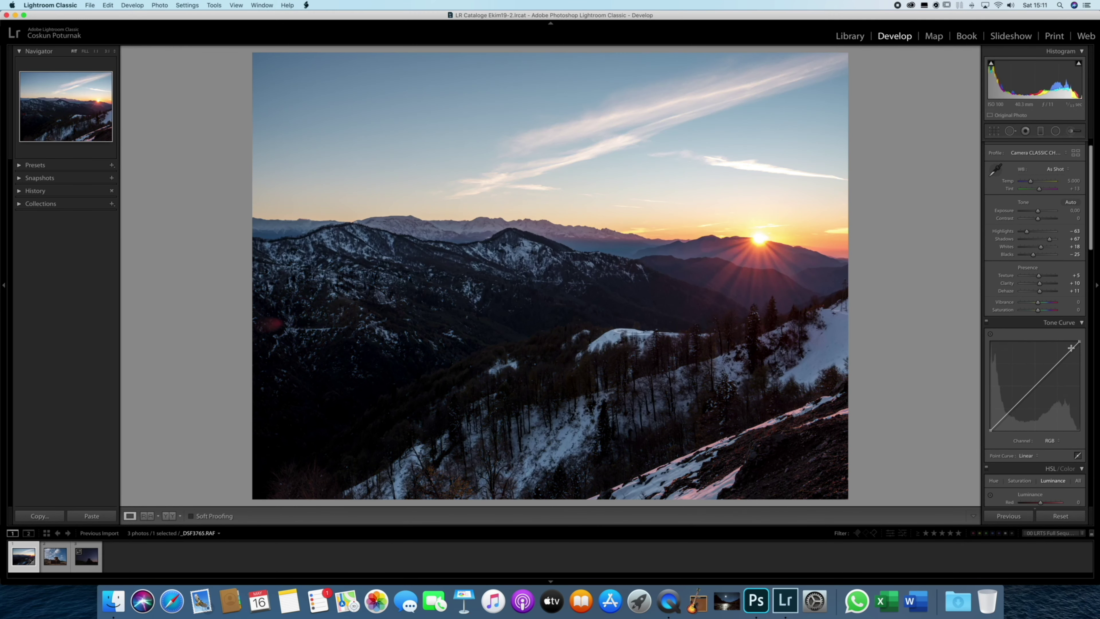
# - Set Vibrance to +30 and Saturation to -16
pyautogui.moveTo(1037, 302); pyautogui.dragTo(1045, 304)
pyautogui.moveTo(1037, 310); pyautogui.dragTo(1034, 311)
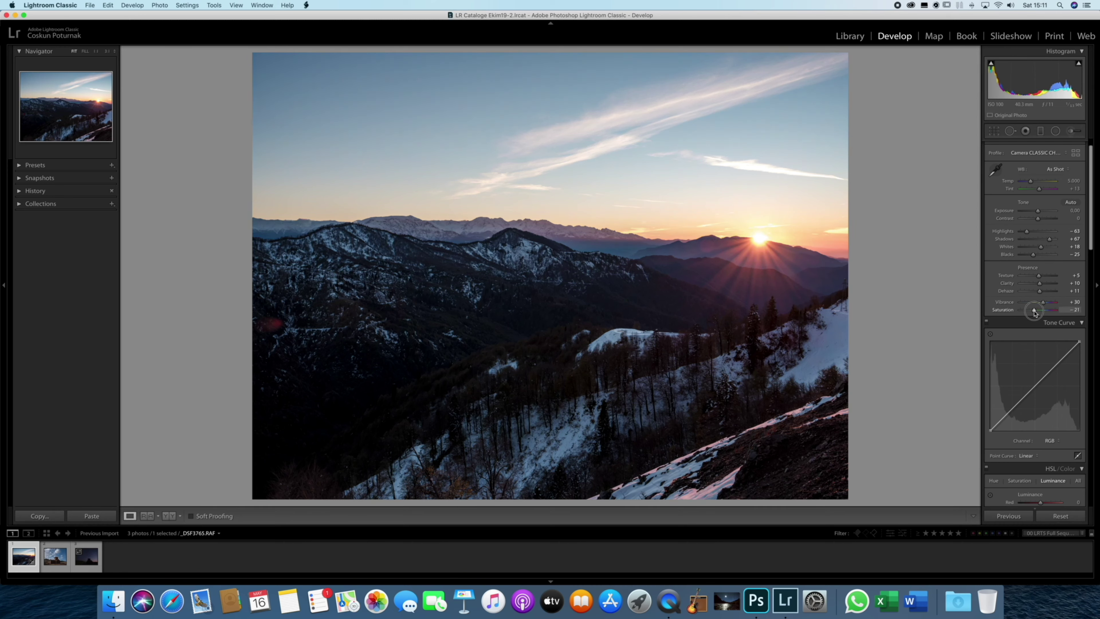
pyautogui.moveTo(1035, 312); pyautogui.dragTo(1034, 312)
pyautogui.scroll(-1, 1018, 359)
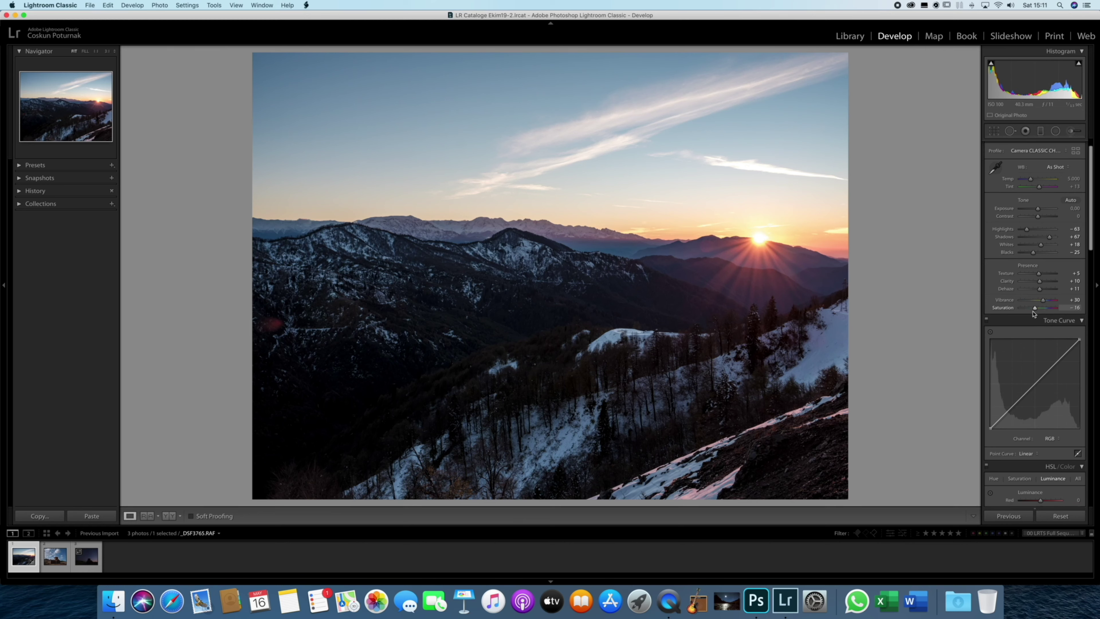
pyautogui.click(714, 285)
pyautogui.scroll(-1, 1041, 316)
pyautogui.scroll(-1, 1041, 316)
pyautogui.scroll(-1, 1041, 316)
pyautogui.scroll(-1, 1041, 316)
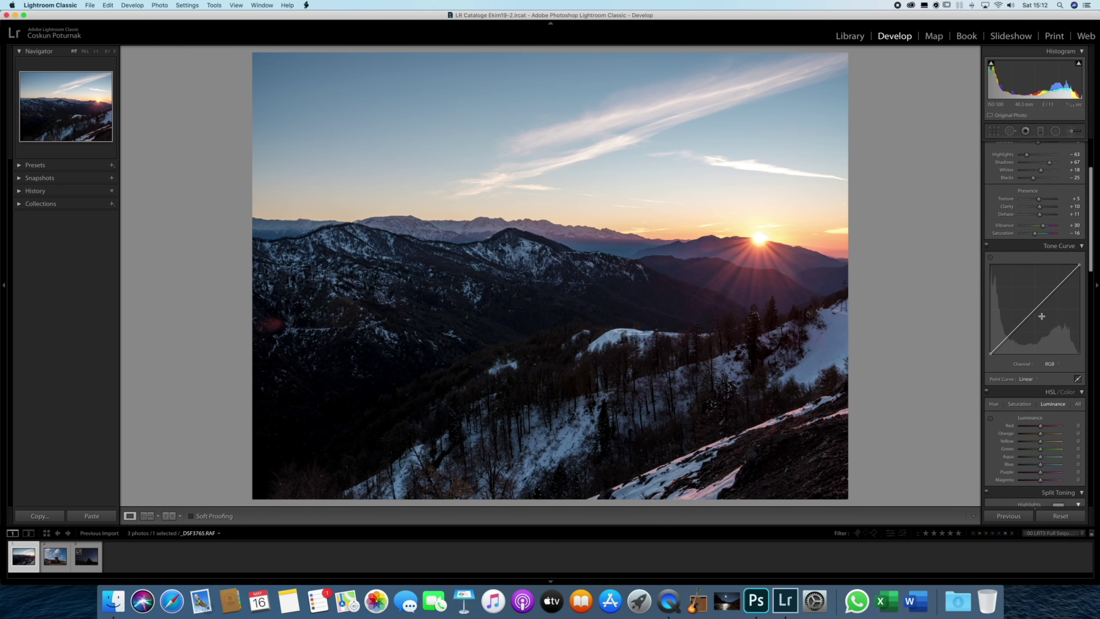
pyautogui.click(1032, 380)
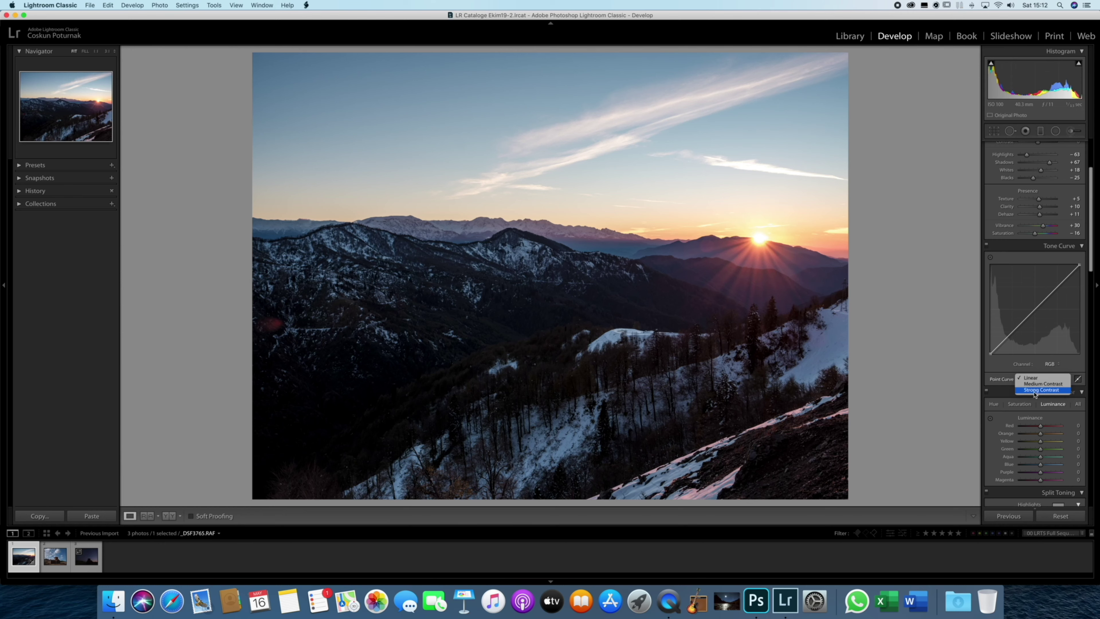
pyautogui.click(1033, 385)
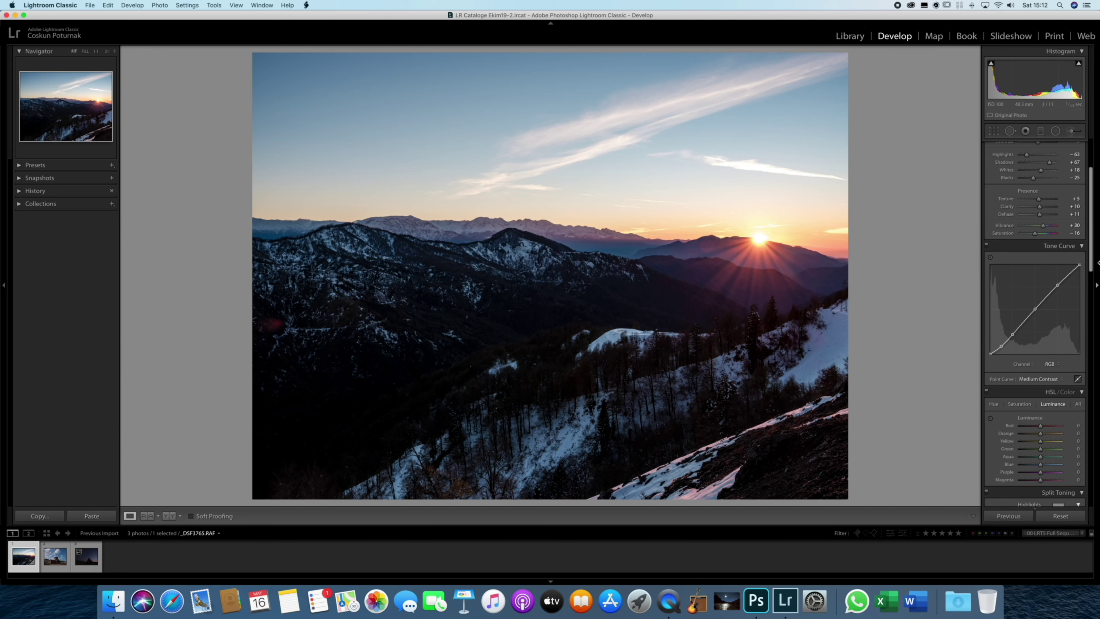
pyautogui.click(1041, 379)
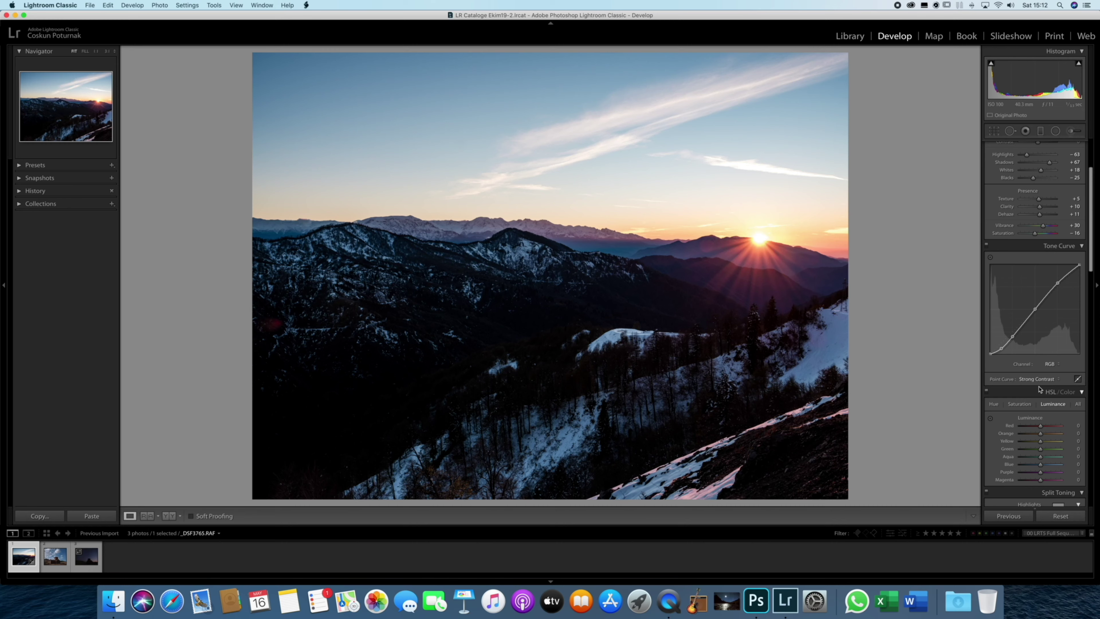
pyautogui.click(1045, 380)
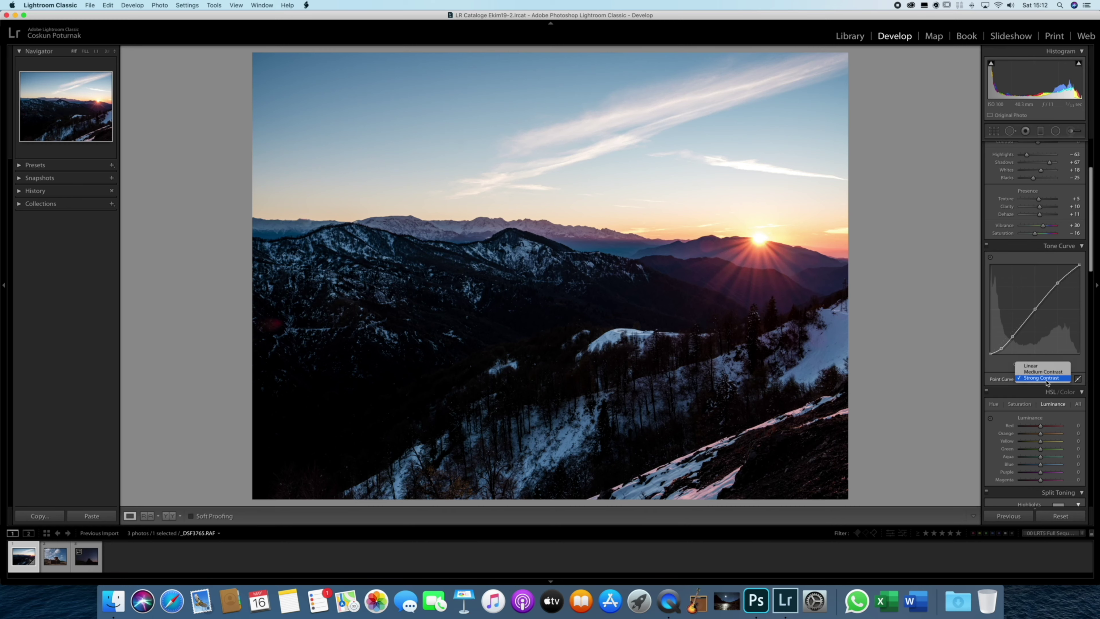
pyautogui.click(1033, 366)
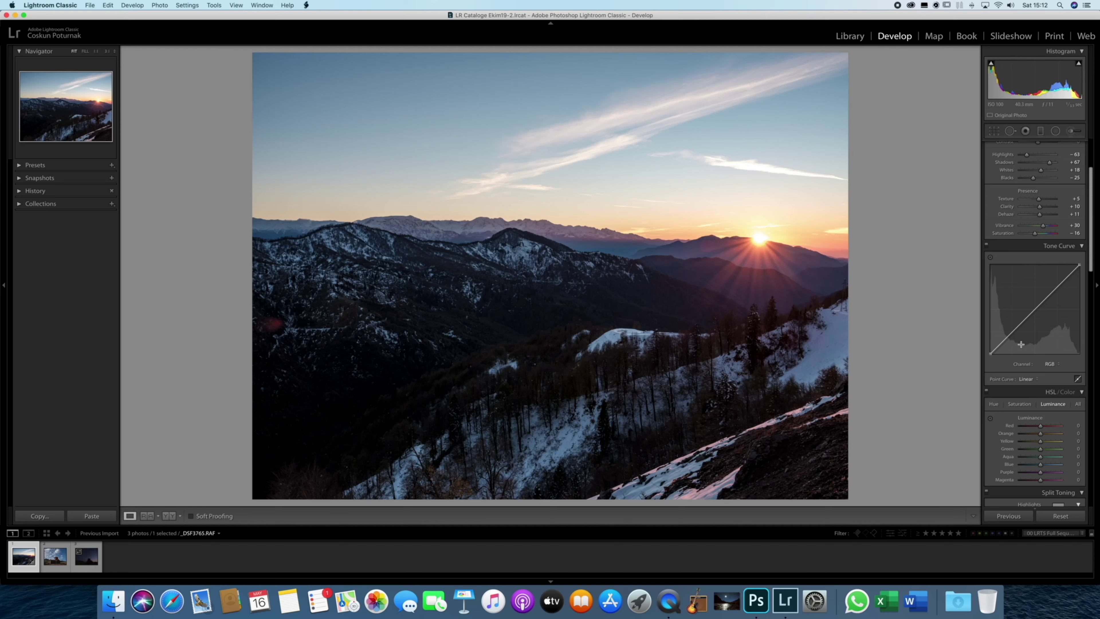
# - Experiment with the tone curve's white and black endpoints and an S-shaped midtone point
pyautogui.moveTo(1078, 265)
pyautogui.mouseDown()
pyautogui.moveTo(1080, 283)
pyautogui.moveTo(1080, 272)
pyautogui.mouseUp()
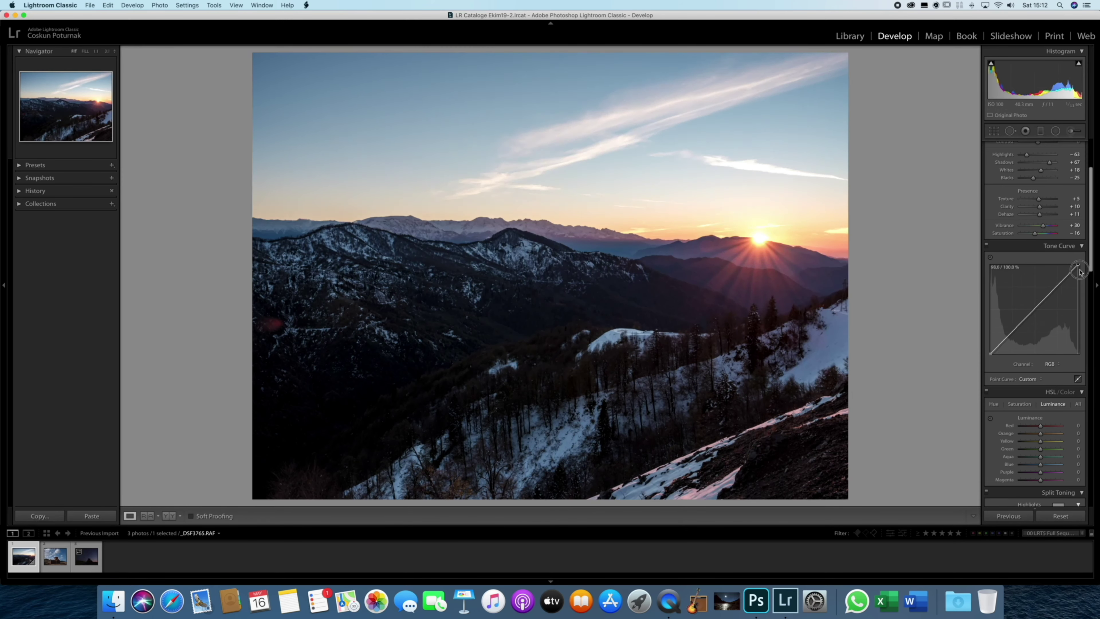
pyautogui.moveTo(1080, 271); pyautogui.dragTo(1076, 266)
pyautogui.moveTo(988, 354)
pyautogui.mouseDown()
pyautogui.moveTo(988, 330)
pyautogui.moveTo(989, 355)
pyautogui.moveTo(1004, 332)
pyautogui.mouseUp()
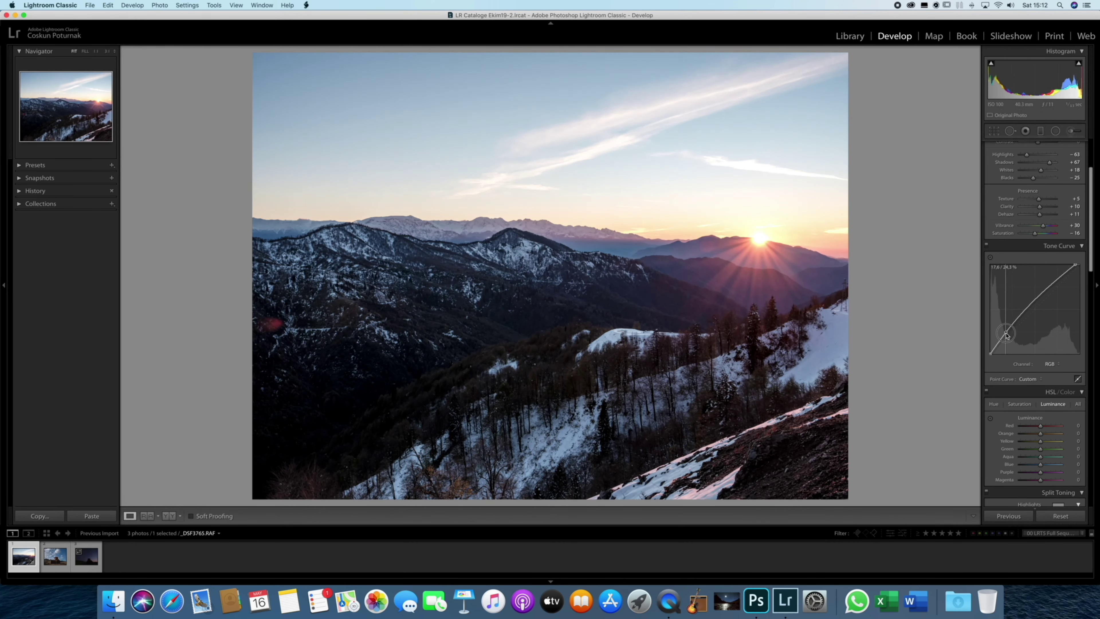
pyautogui.moveTo(1004, 332); pyautogui.dragTo(1006, 335)
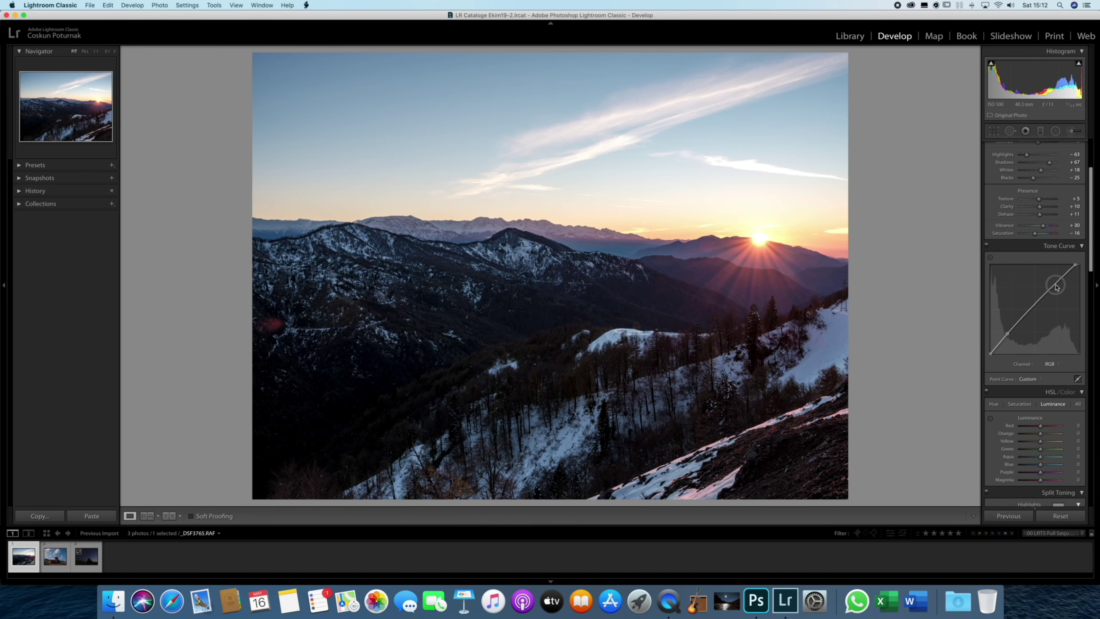
pyautogui.moveTo(1054, 286); pyautogui.dragTo(1054, 286)
pyautogui.moveTo(1031, 309); pyautogui.dragTo(1043, 316)
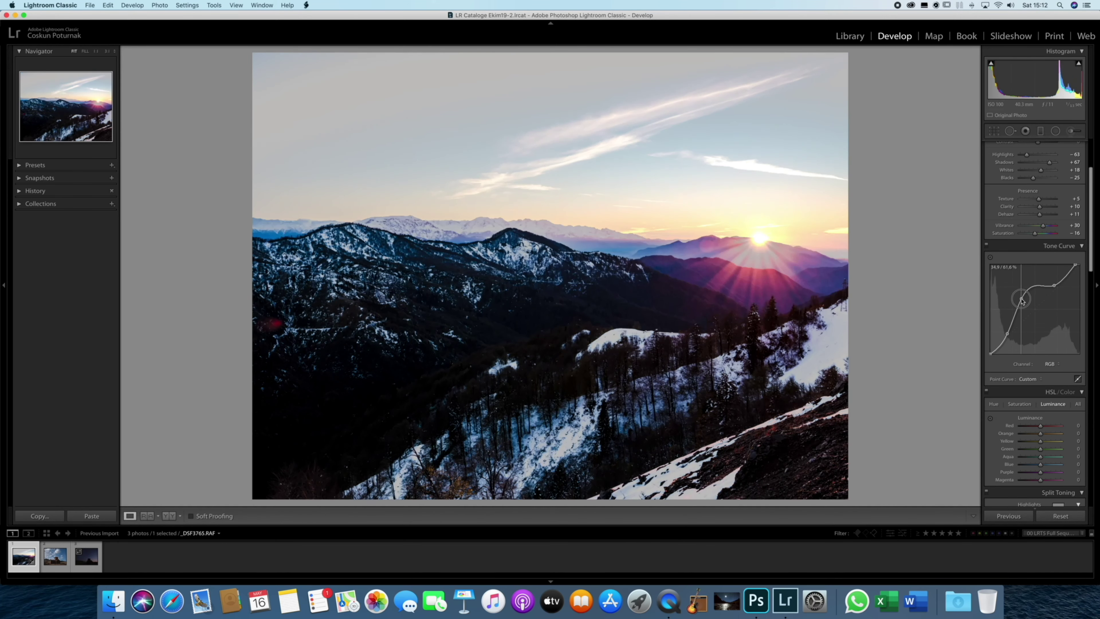
# - Flatten the curve, then add highlight, midtone and shadow points along the diagonal
pyautogui.rightClick(1069, 306)
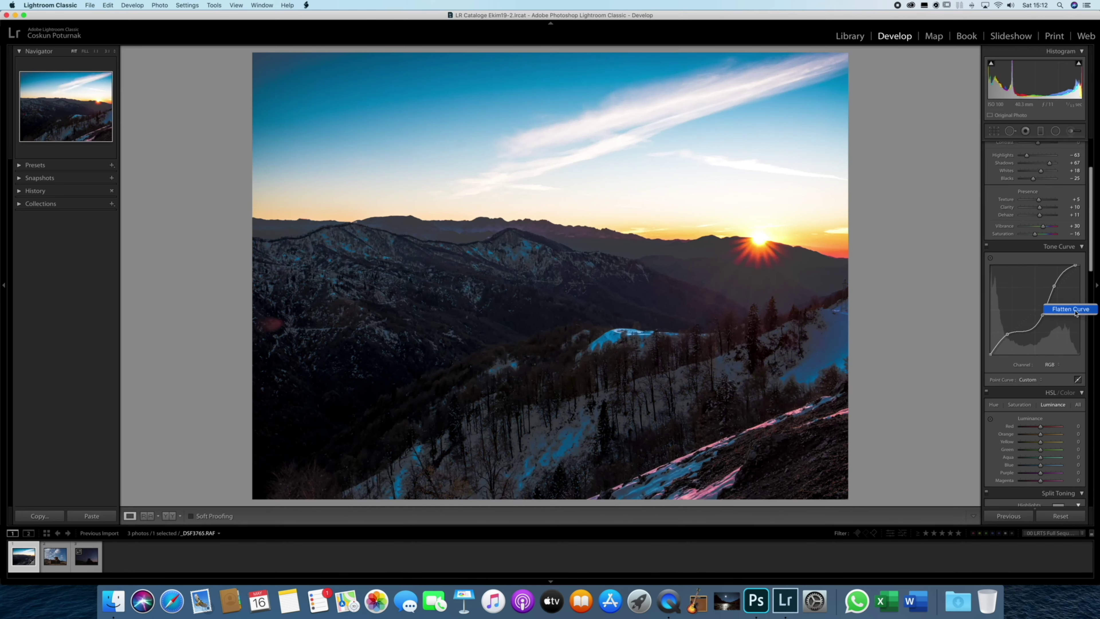
pyautogui.click(1075, 310)
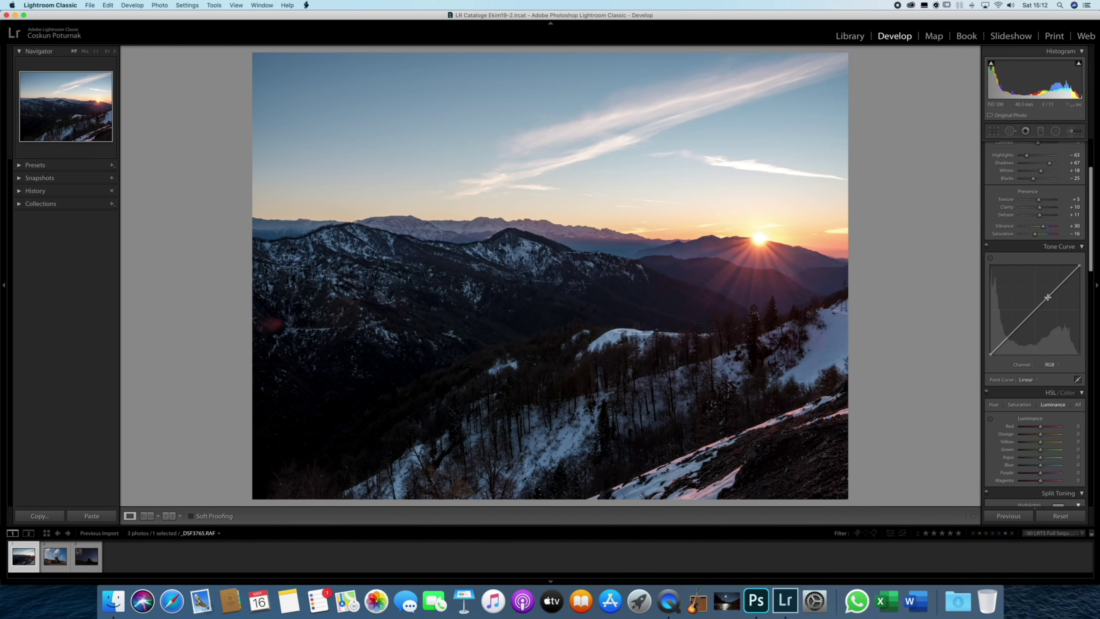
pyautogui.click(1060, 288)
pyautogui.click(1038, 311)
pyautogui.click(1010, 332)
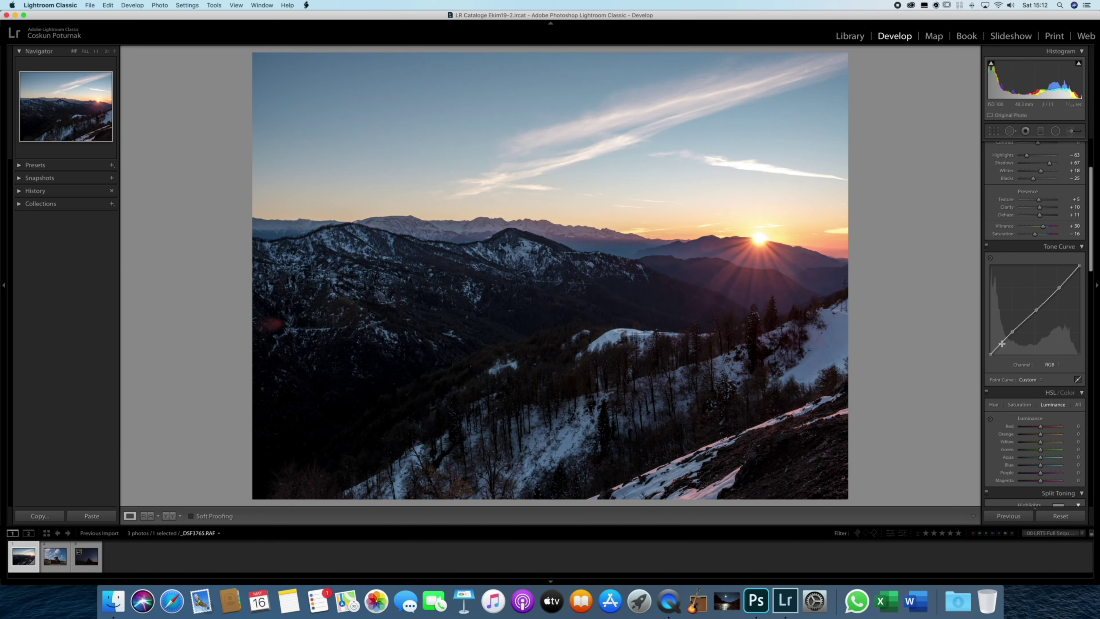
# - Shape a gentle S-curve by adjusting the shadow, midtone and upper points
pyautogui.moveTo(1012, 331)
pyautogui.moveTo(1012, 334); pyautogui.dragTo(1011, 331)
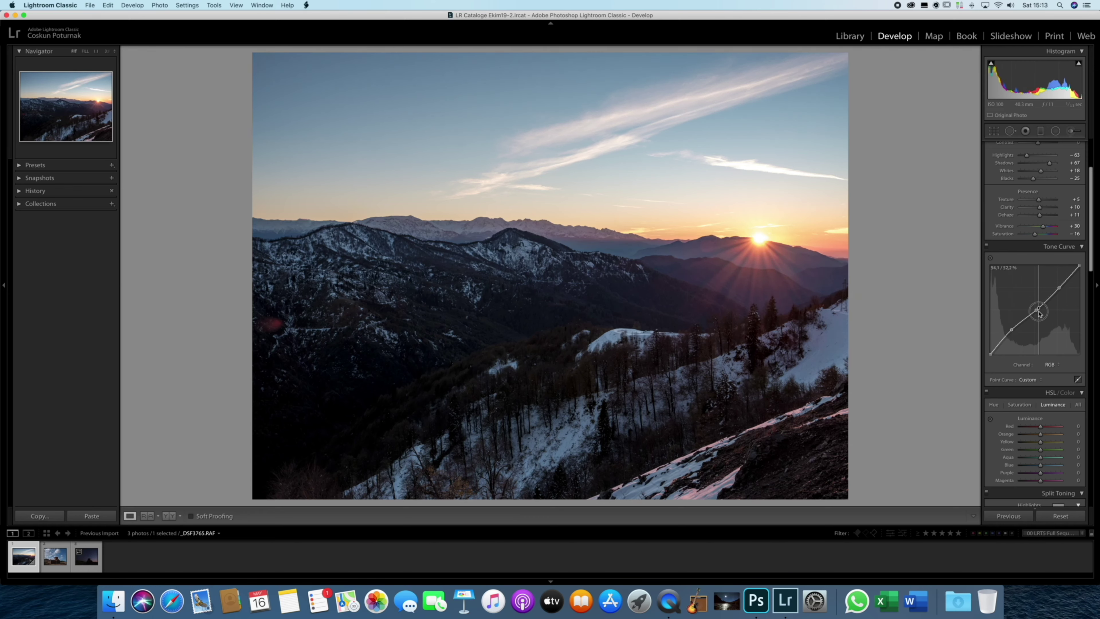
pyautogui.moveTo(1039, 311); pyautogui.dragTo(1043, 318)
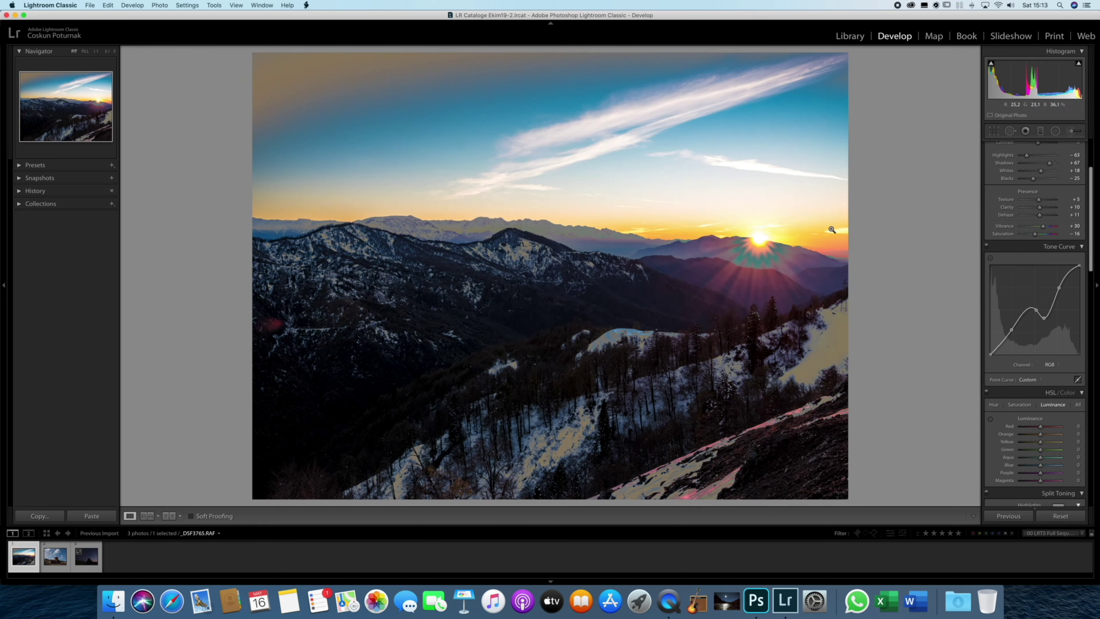
pyautogui.moveTo(1043, 317); pyautogui.dragTo(1045, 308)
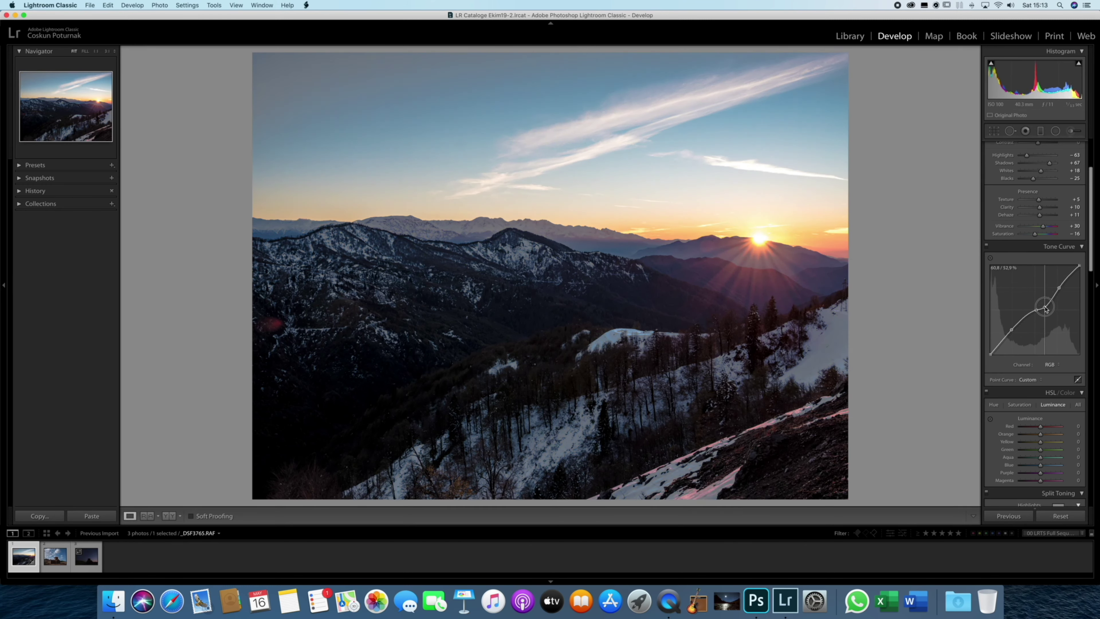
pyautogui.moveTo(1058, 289); pyautogui.dragTo(1063, 291)
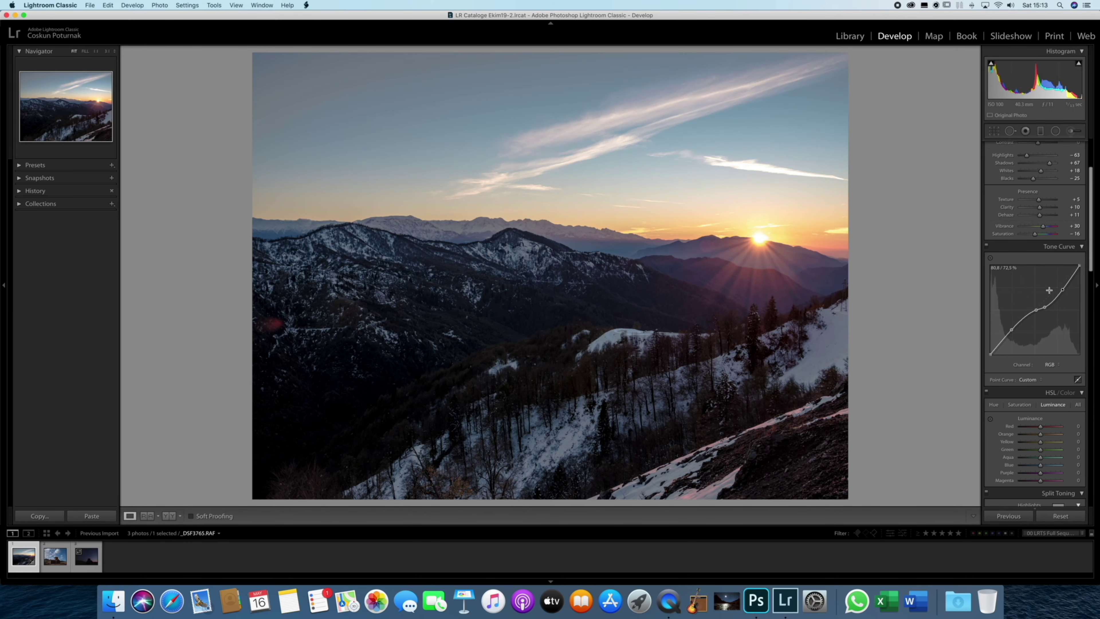
pyautogui.click(741, 243)
pyautogui.click(740, 246)
# - Delete the extra midtone control point from the curve
pyautogui.rightClick(1047, 340)
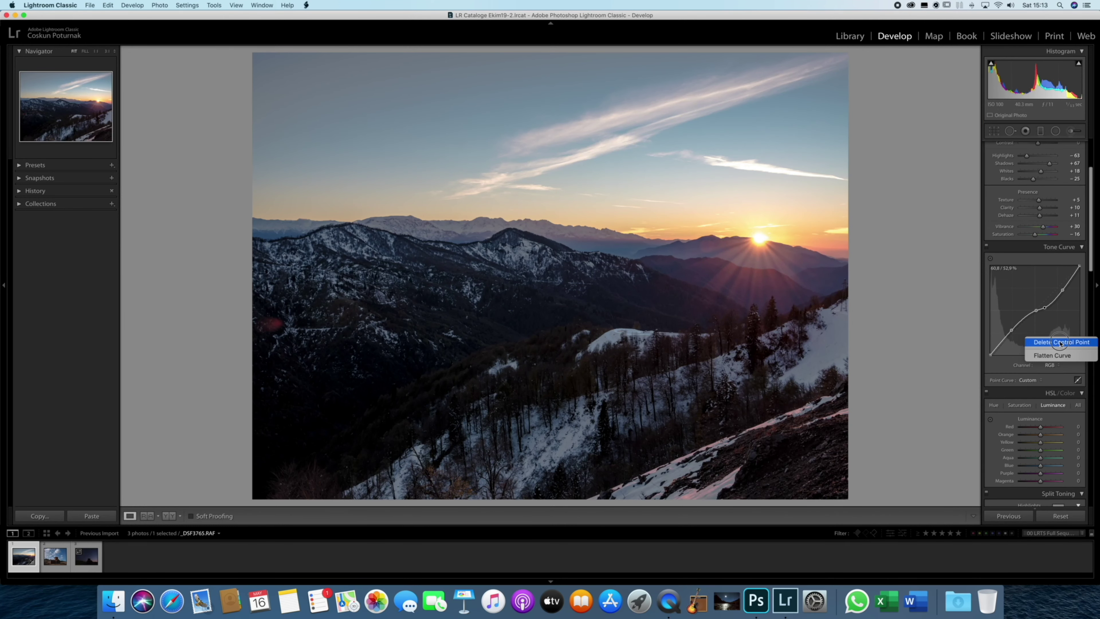
pyautogui.click(1046, 316)
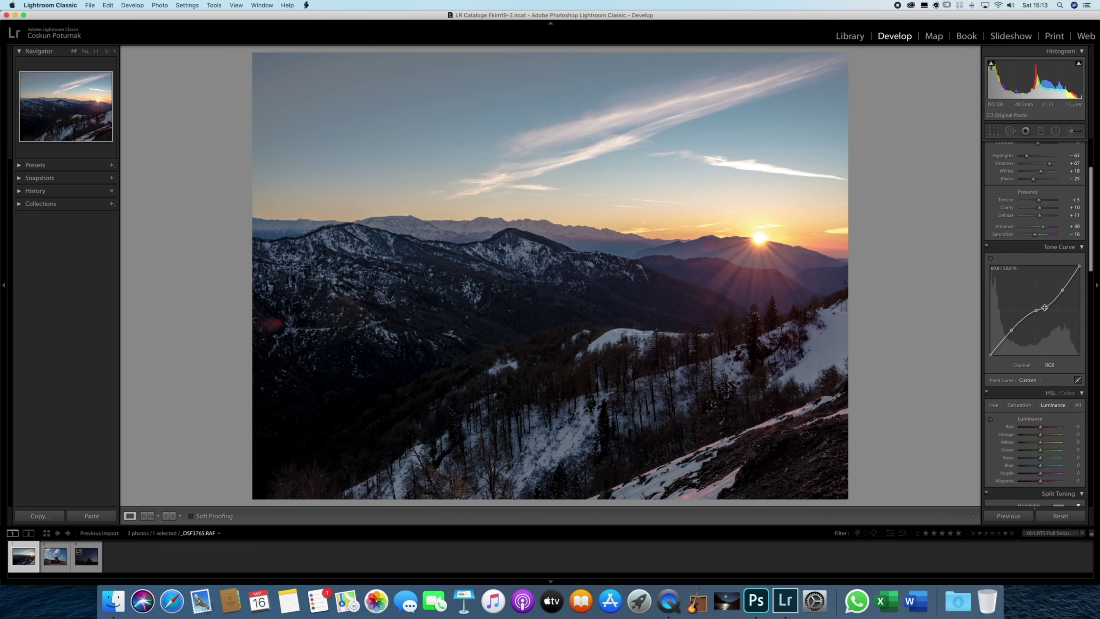
pyautogui.rightClick(1044, 308)
pyautogui.click(1048, 312)
pyautogui.rightClick(1039, 322)
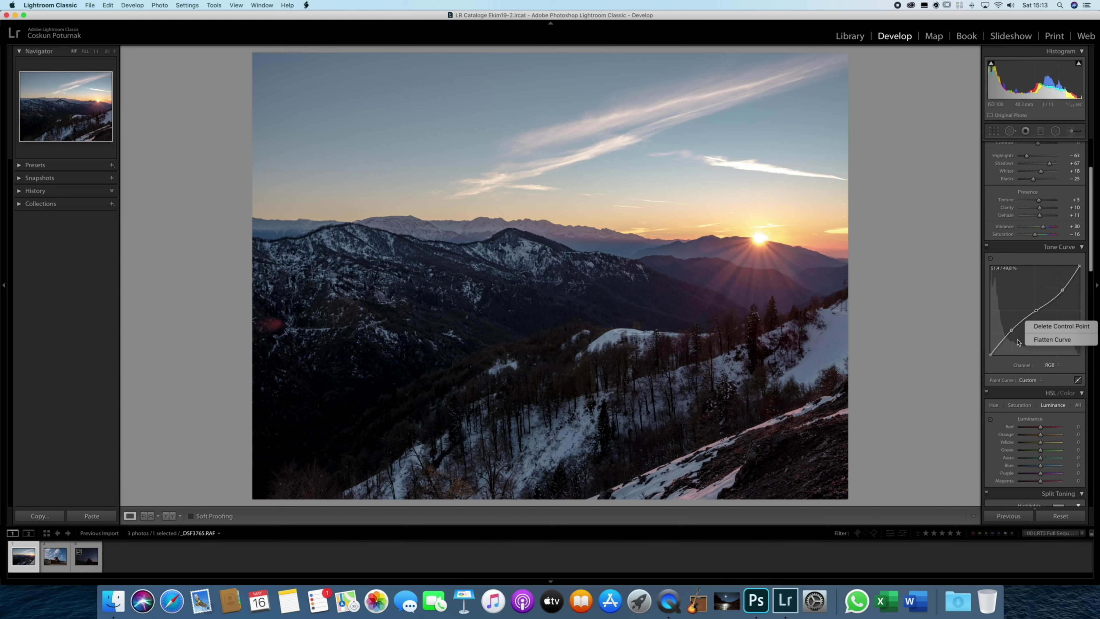
pyautogui.click(971, 352)
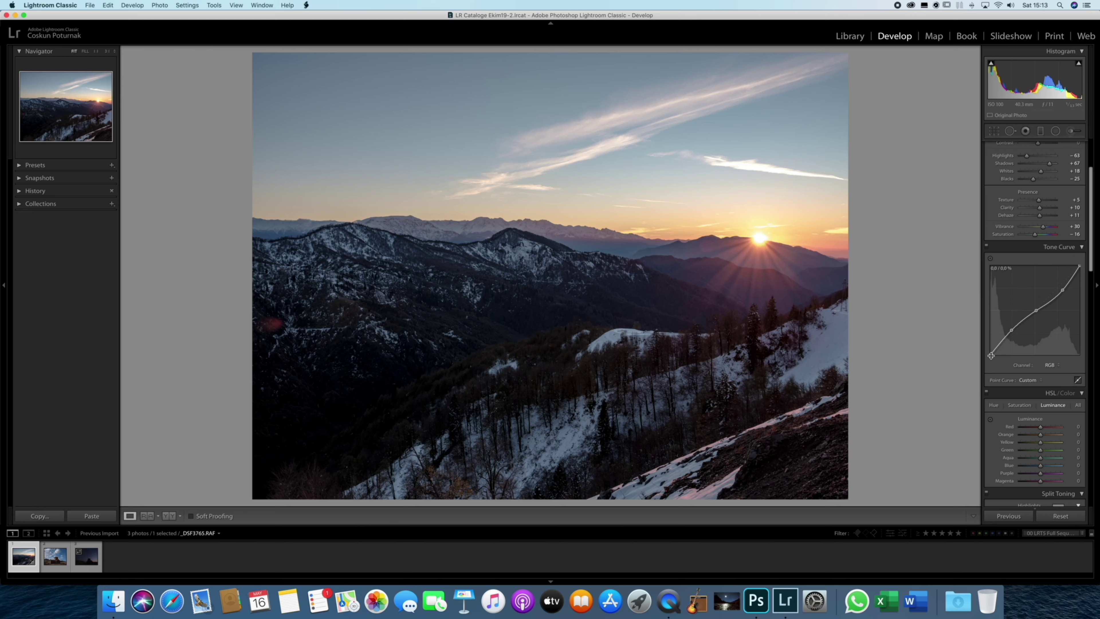
pyautogui.scroll(-1, 992, 358)
# - Try lifting the curve's black point, then return it to zero
pyautogui.moveTo(992, 354); pyautogui.dragTo(991, 348)
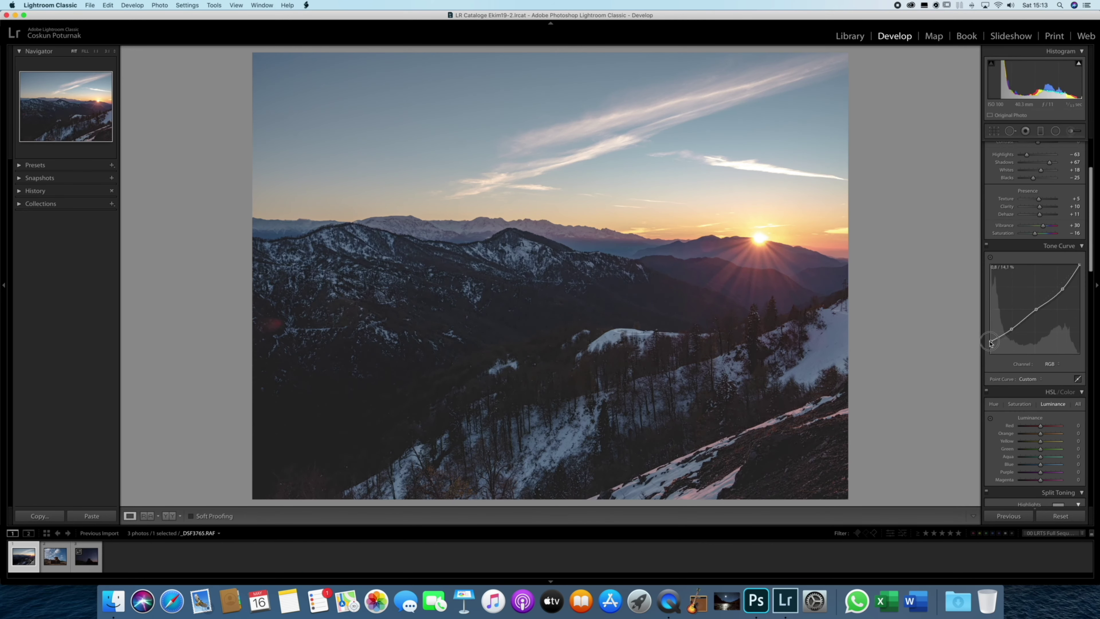
pyautogui.moveTo(991, 348); pyautogui.dragTo(990, 346)
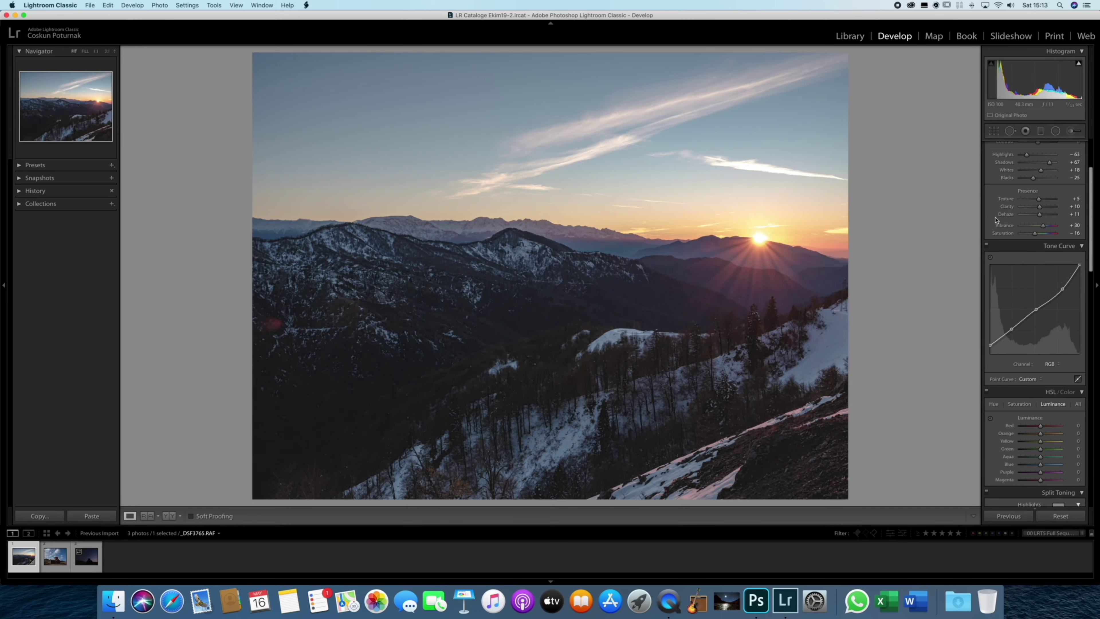
pyautogui.moveTo(990, 346); pyautogui.dragTo(990, 351)
pyautogui.scroll(-3, 1009, 348)
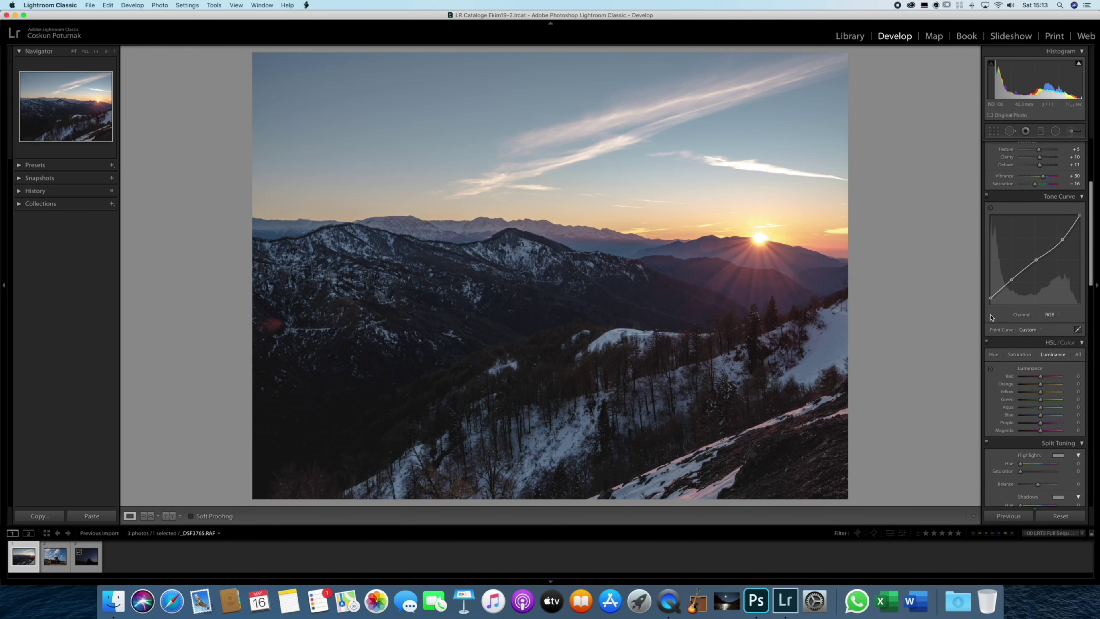
pyautogui.moveTo(990, 299); pyautogui.dragTo(989, 309)
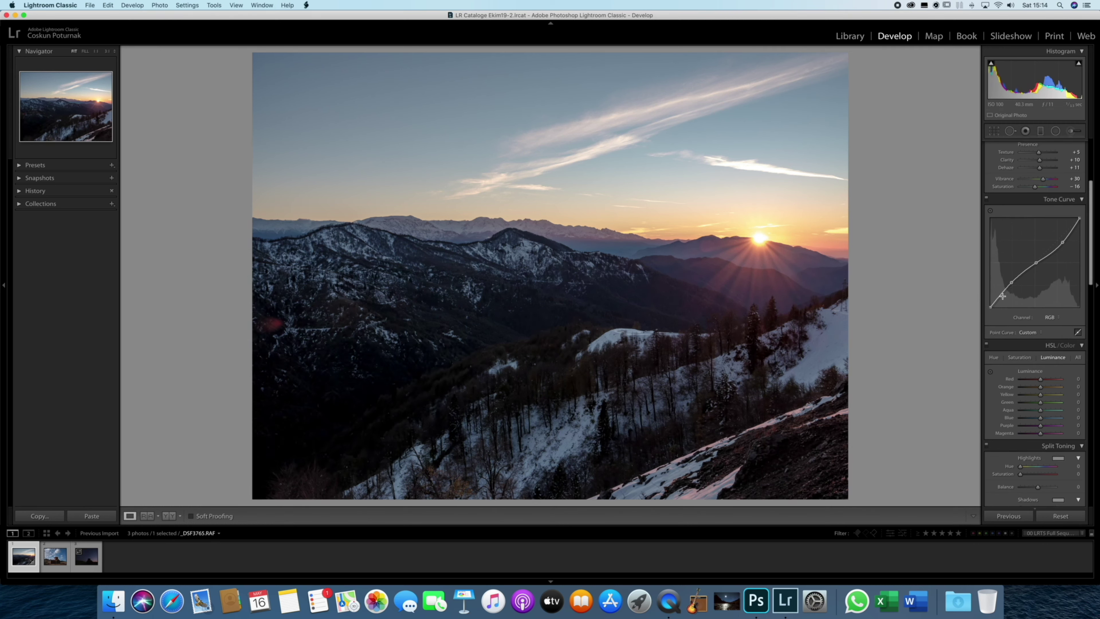
pyautogui.scroll(1, 1068, 365)
pyautogui.scroll(2, 1068, 364)
pyautogui.scroll(3, 1068, 368)
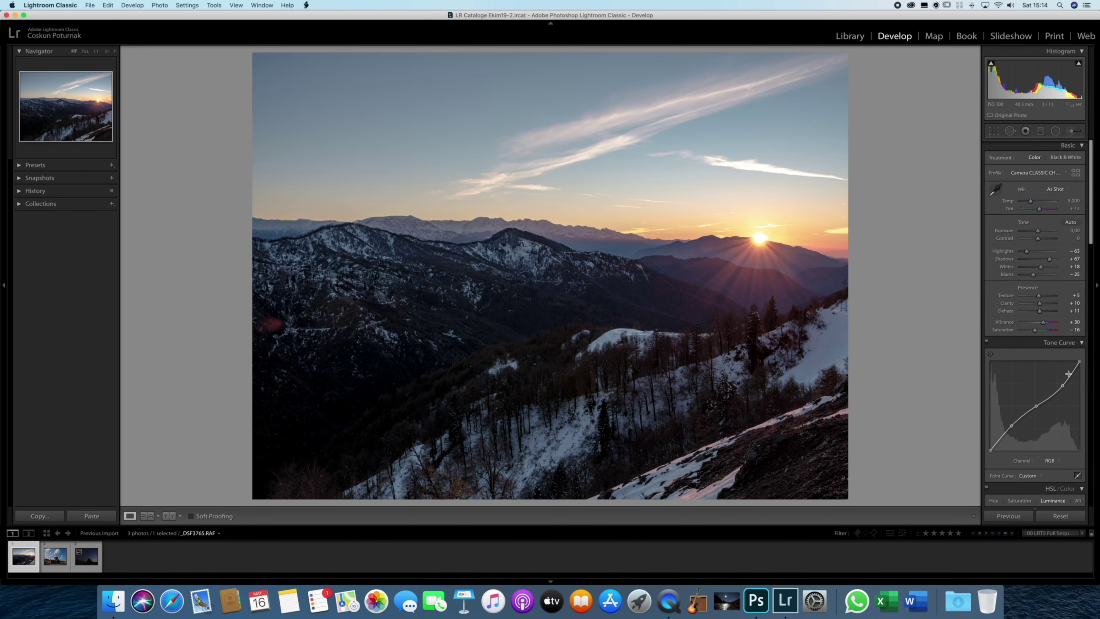
# - Heal the red flare spot on the left hillside with Spot Removal
pyautogui.click(993, 131)
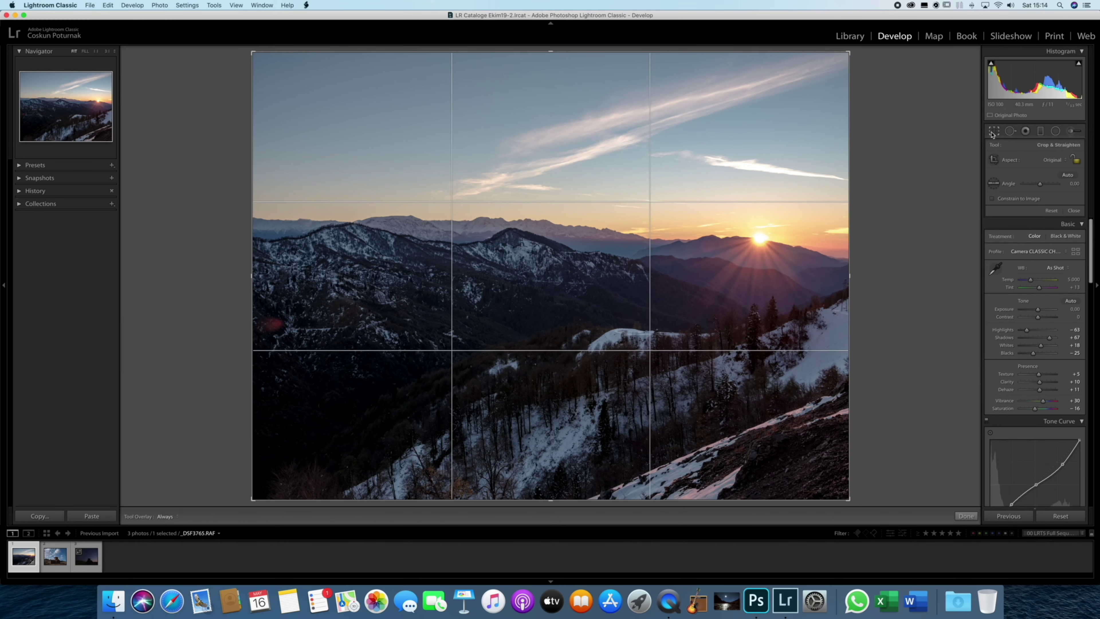
pyautogui.click(1010, 131)
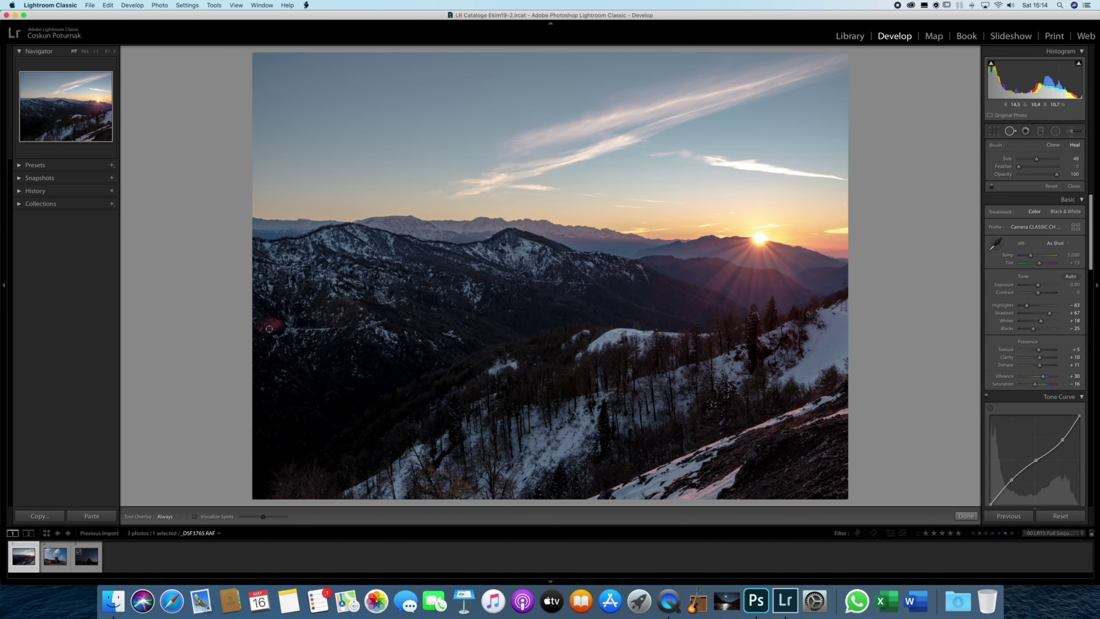
pyautogui.scroll(3, 270, 328)
pyautogui.scroll(1, 271, 328)
pyautogui.click(273, 325)
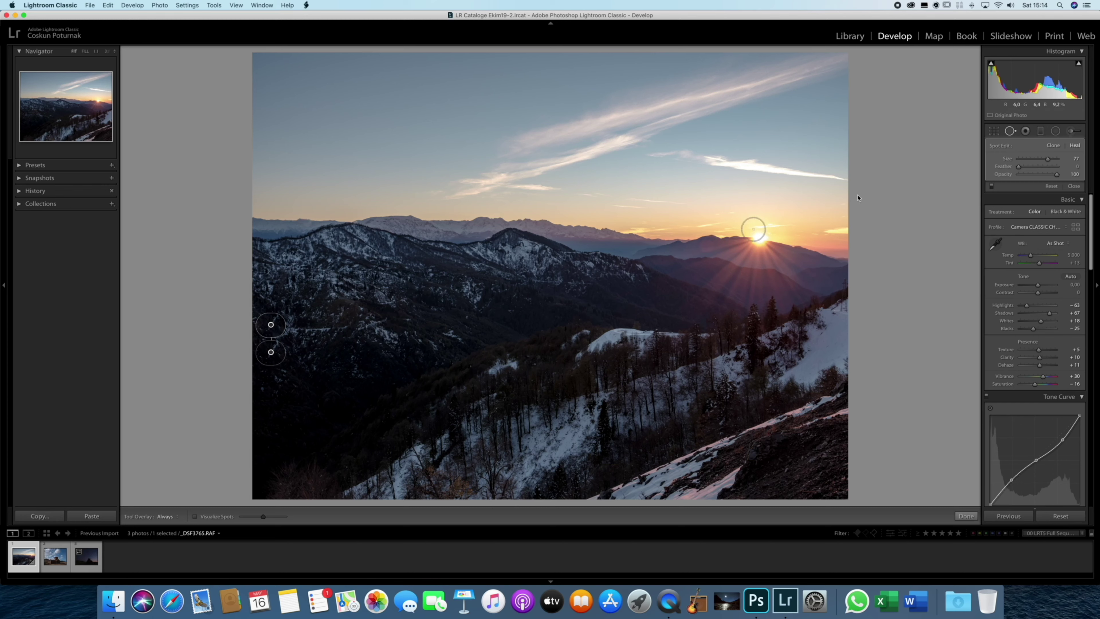
# - Delete the existing heal spot, paint a new Heal over the dark left slope, and close the tool
pyautogui.click(1010, 132)
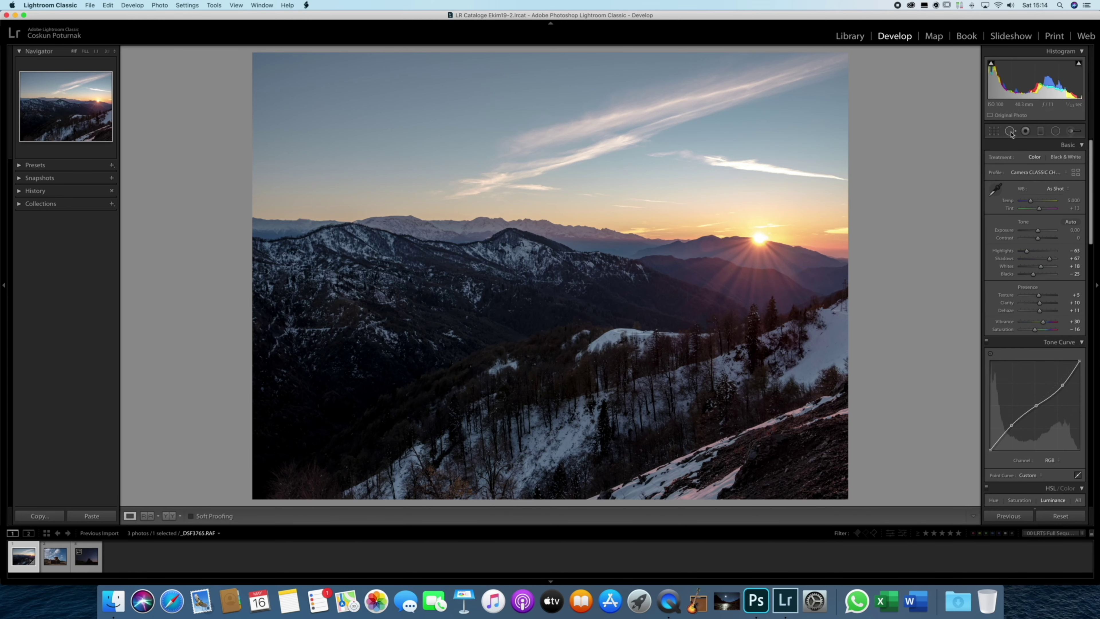
pyautogui.click(1010, 131)
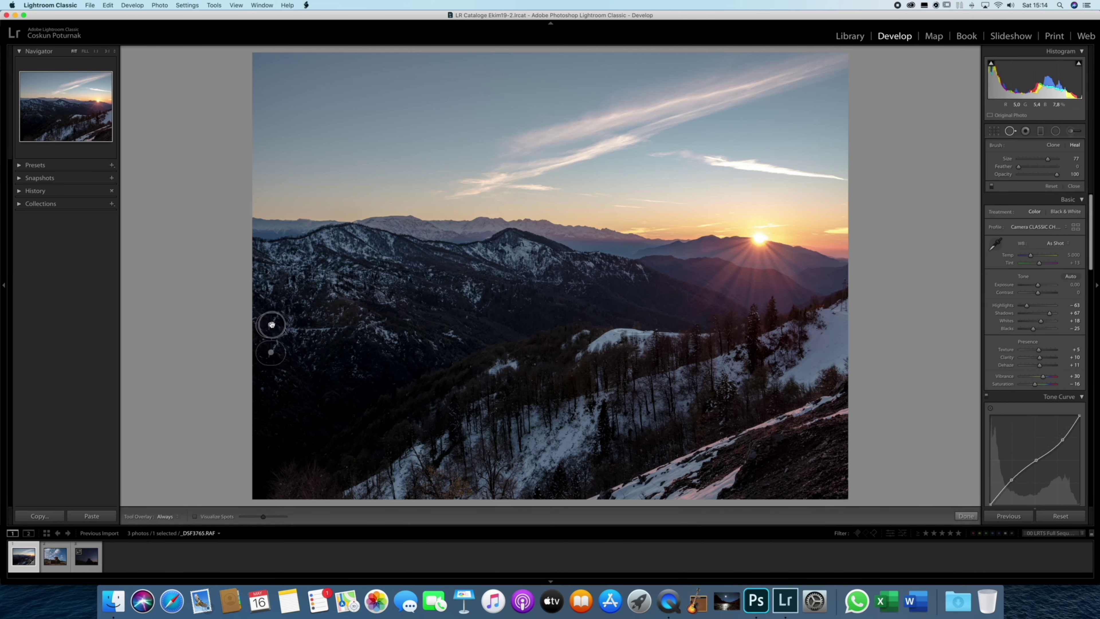
pyautogui.press('Delete')
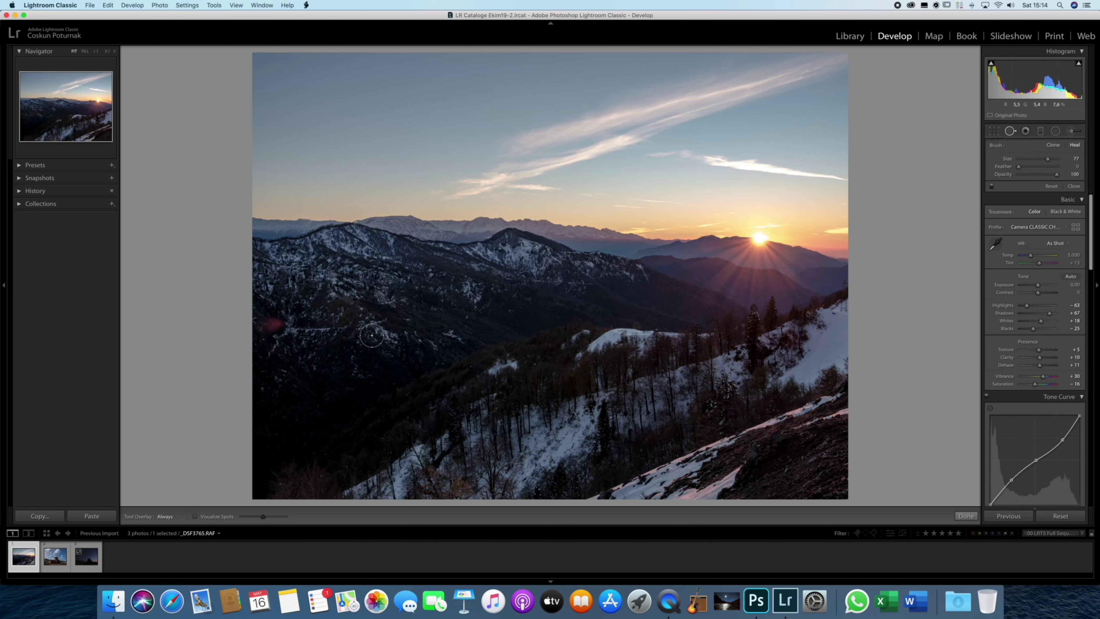
pyautogui.moveTo(279, 326)
pyautogui.mouseDown()
pyautogui.moveTo(268, 326)
pyautogui.moveTo(312, 311)
pyautogui.mouseUp()
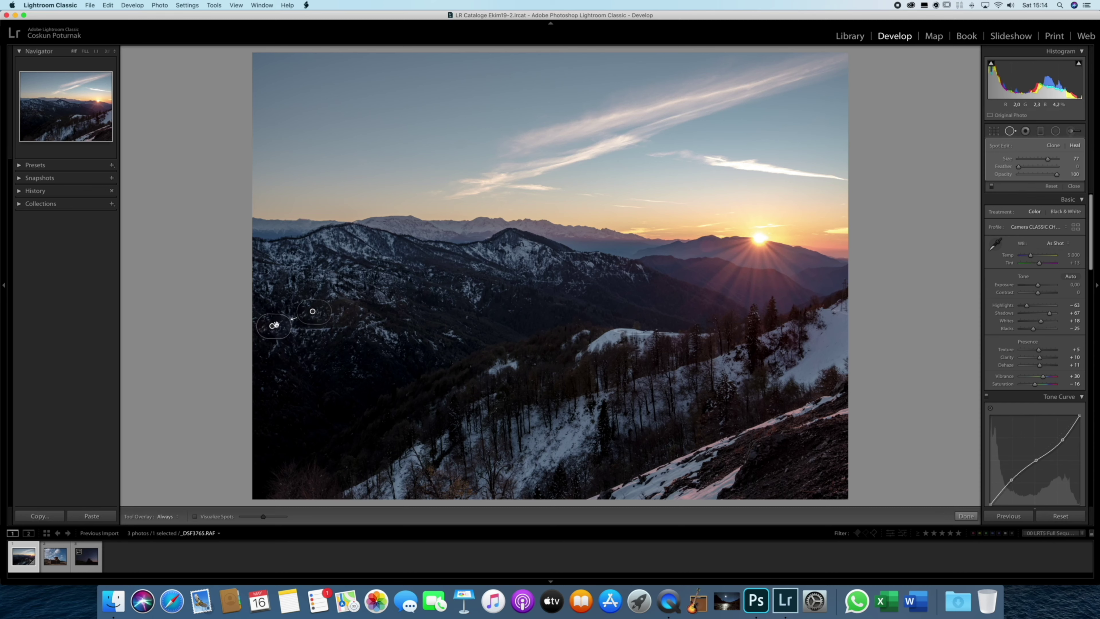
pyautogui.click(1011, 131)
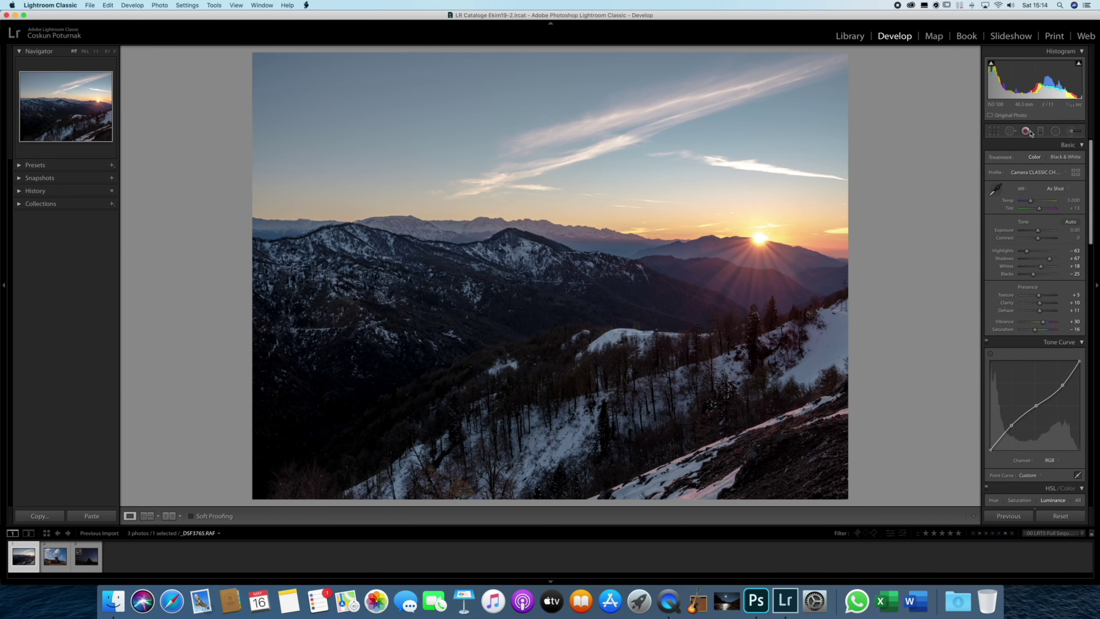
# - Briefly toggle Red Eye Correction, then bring up the Graduated Filter with neutral settings
pyautogui.click(1025, 131)
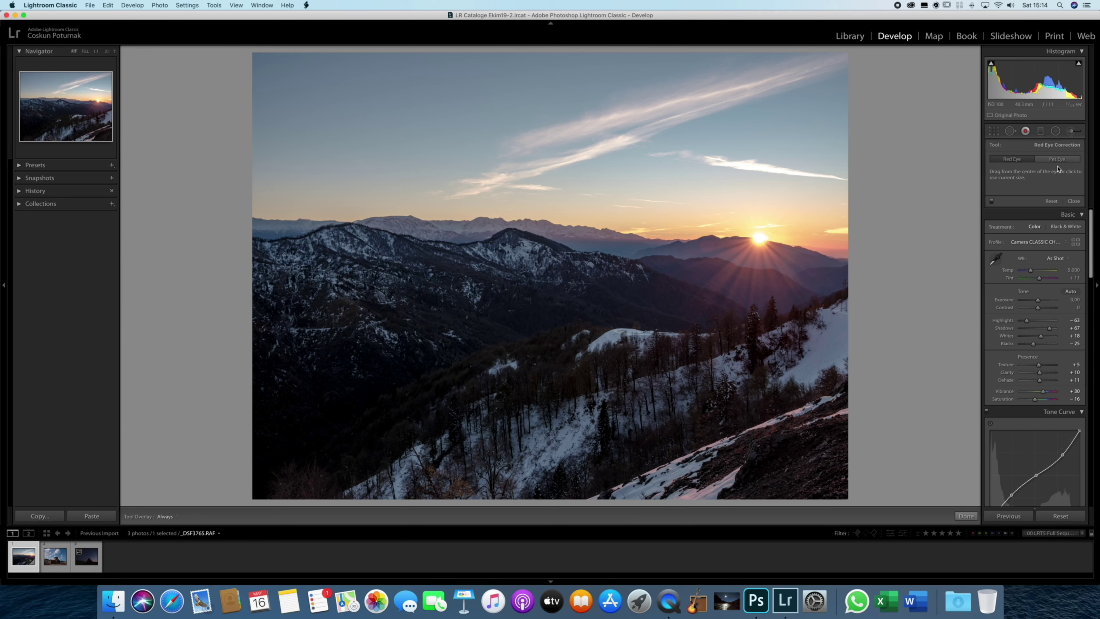
pyautogui.click(1030, 131)
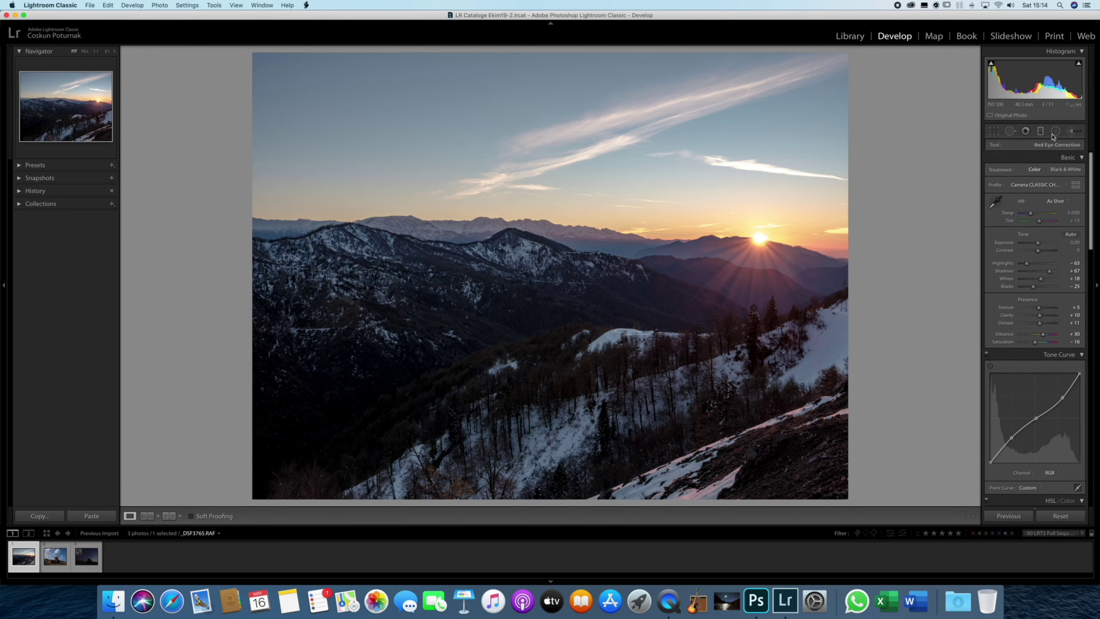
pyautogui.click(1040, 132)
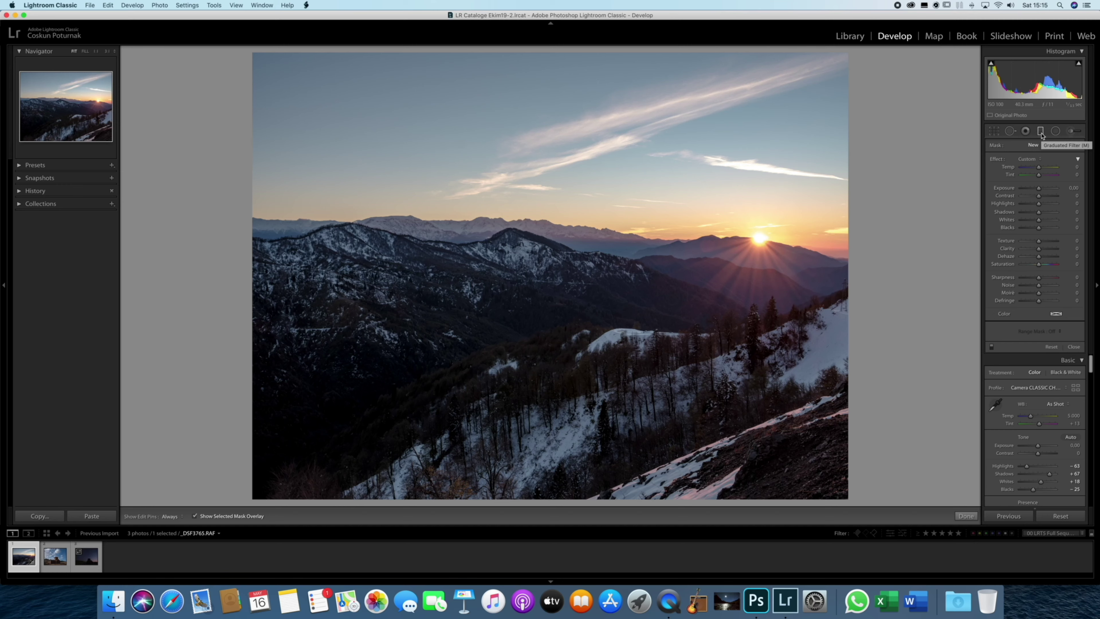
# - Draw a trial graduated filter from sky to lower slopes, delete it, and close the tool
pyautogui.click(1040, 132)
pyautogui.moveTo(542, 125); pyautogui.dragTo(537, 413)
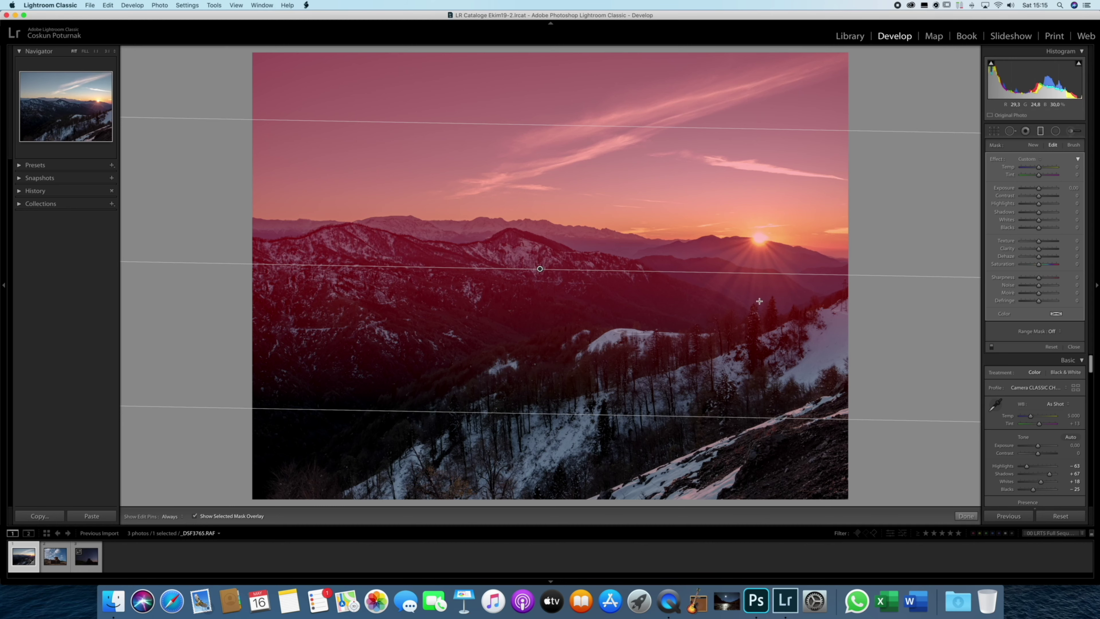
pyautogui.press('Delete')
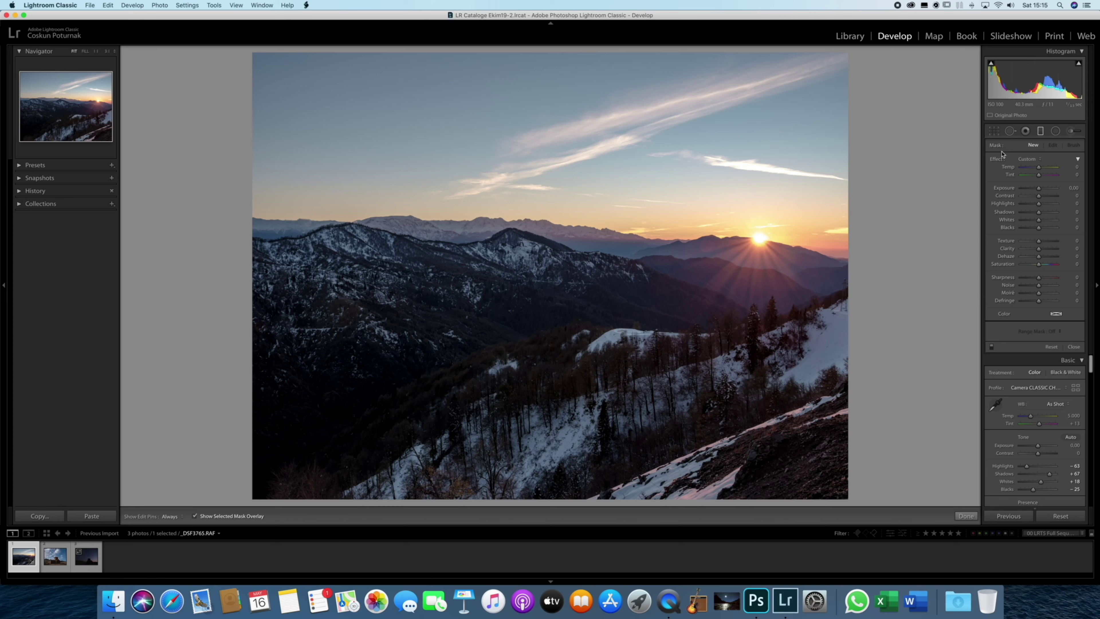
pyautogui.click(1040, 131)
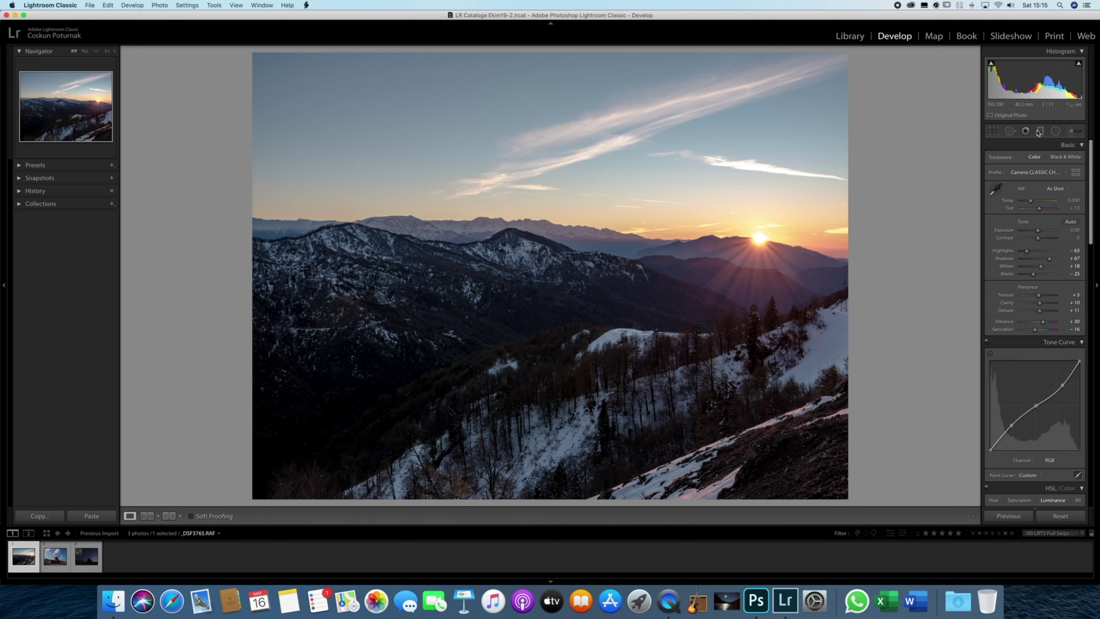
pyautogui.click(1039, 131)
pyautogui.click(1055, 131)
pyautogui.moveTo(461, 238); pyautogui.dragTo(678, 312)
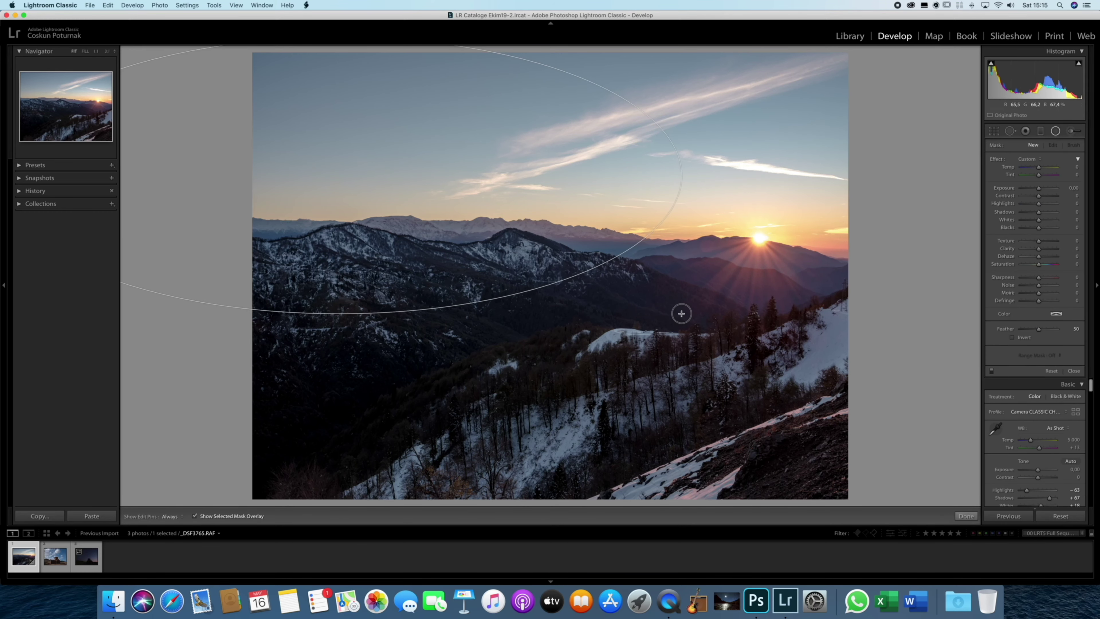
pyautogui.moveTo(460, 238); pyautogui.dragTo(567, 240)
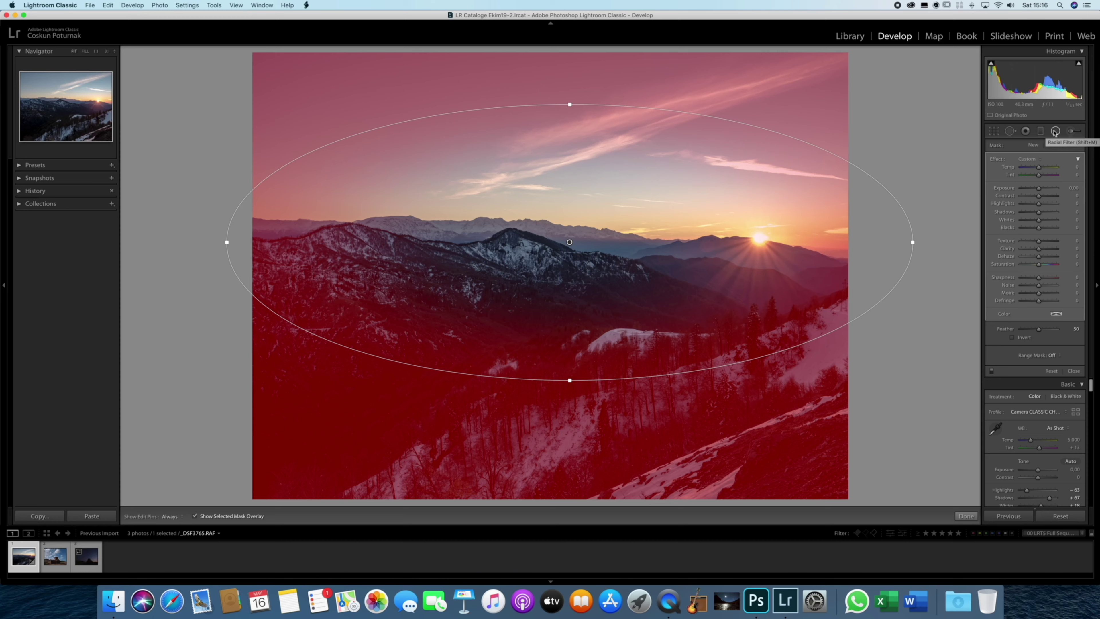
pyautogui.press('Delete')
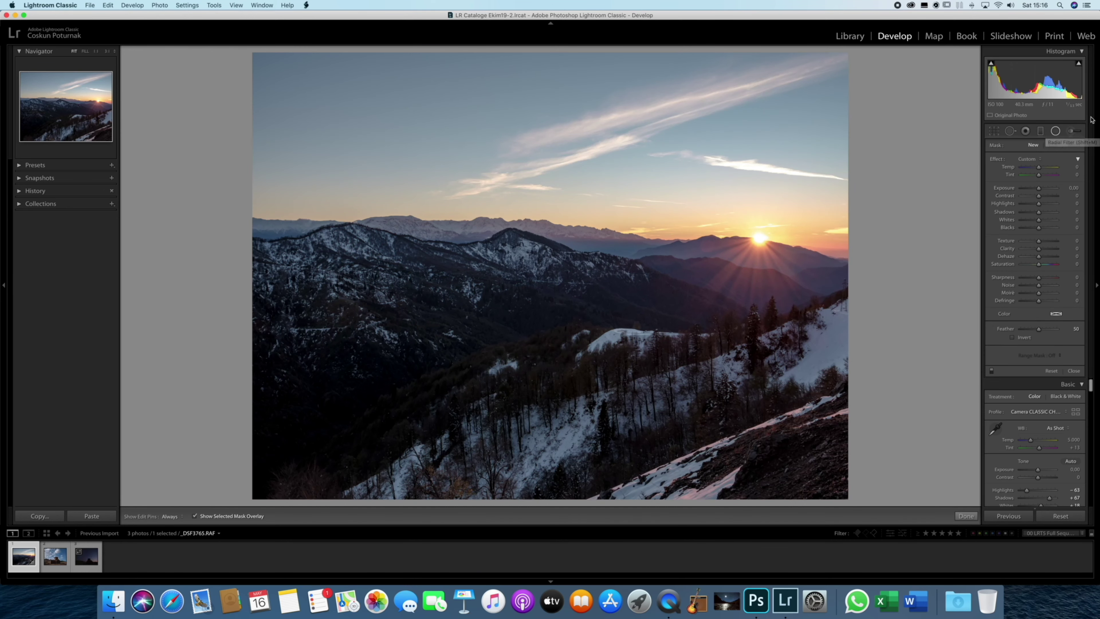
pyautogui.click(1072, 131)
pyautogui.scroll(5, 534, 202)
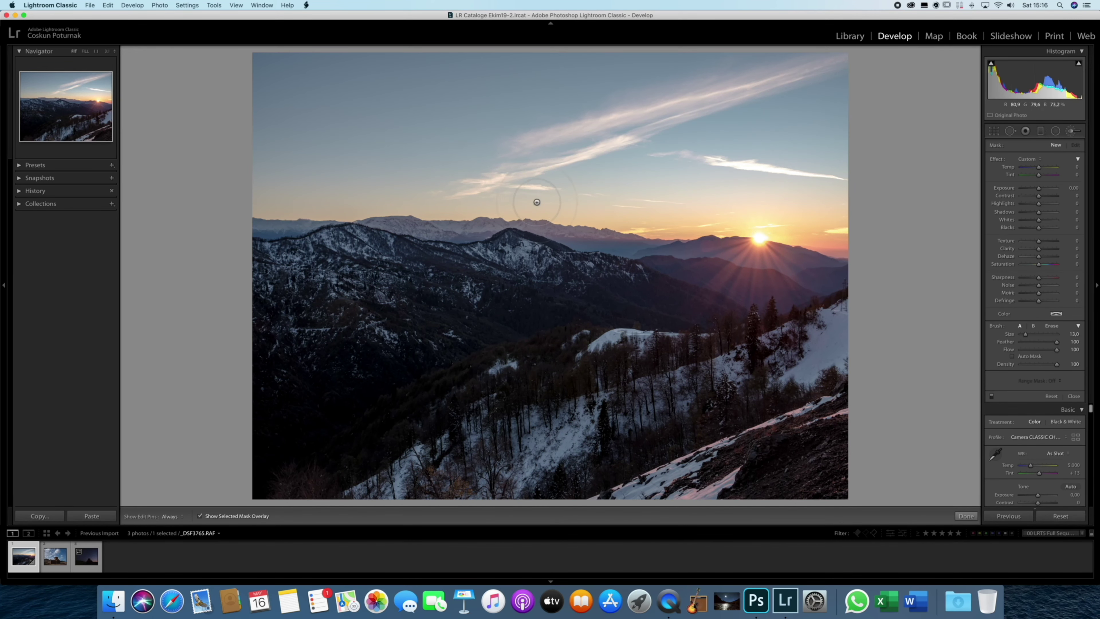
pyautogui.moveTo(693, 262)
pyautogui.mouseDown()
pyautogui.moveTo(524, 259)
pyautogui.moveTo(340, 204)
pyautogui.mouseUp()
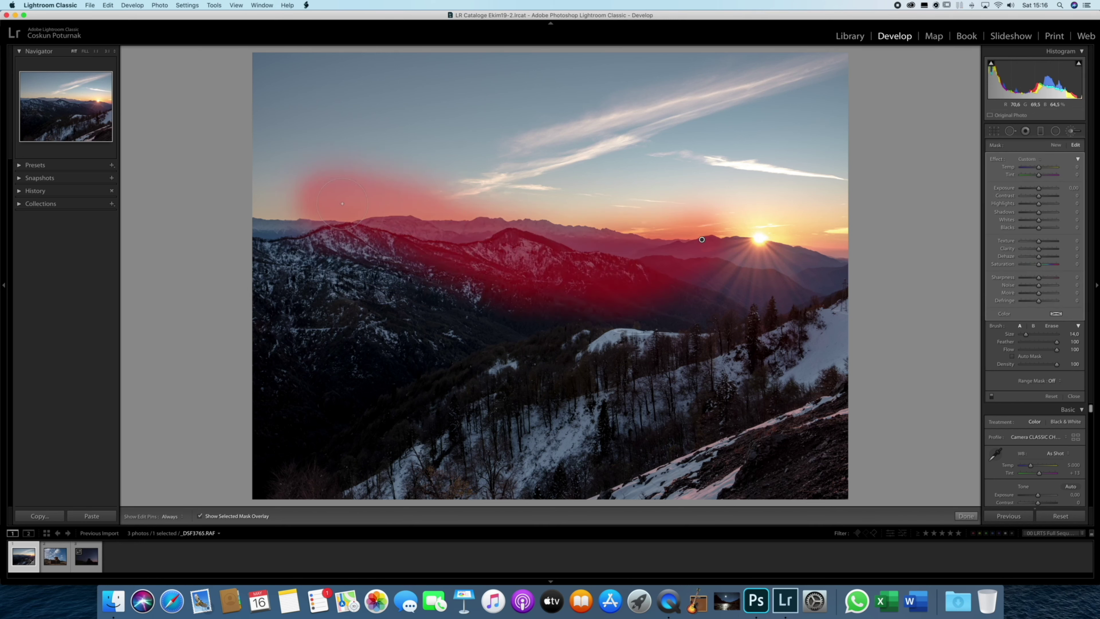
pyautogui.press('Delete')
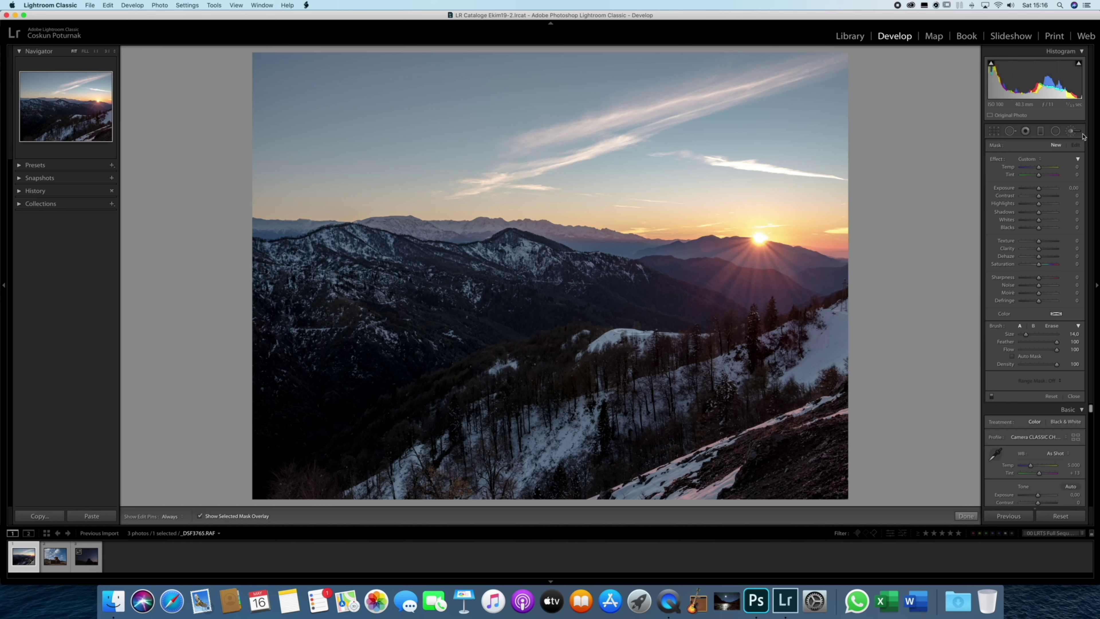
pyautogui.click(1070, 132)
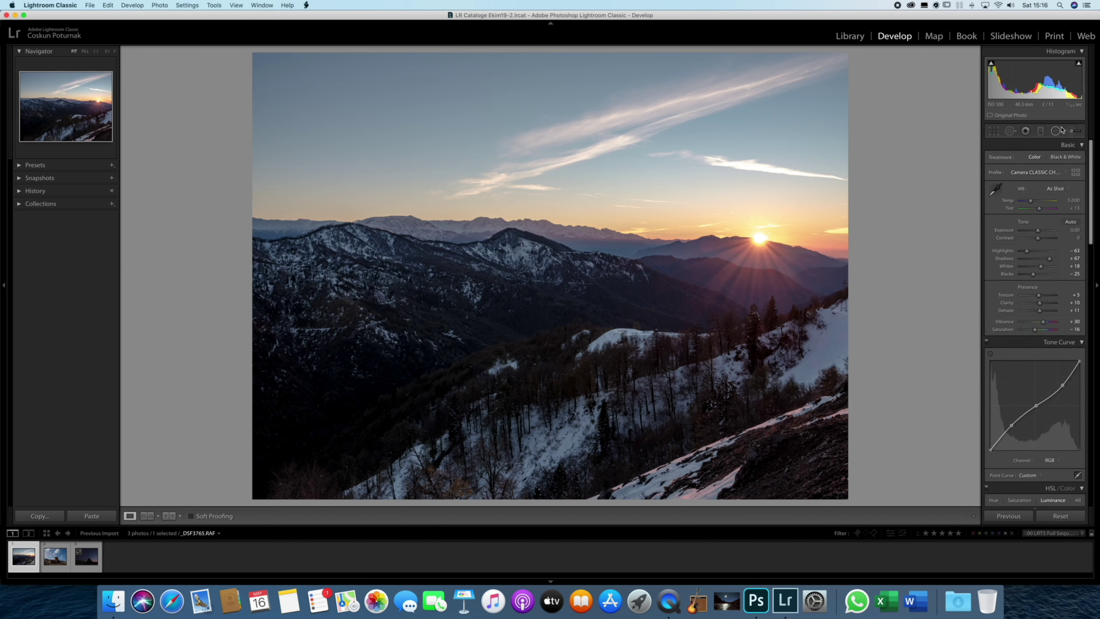
# - Draw a level graduated filter from the sky down to the ridges
pyautogui.click(1041, 132)
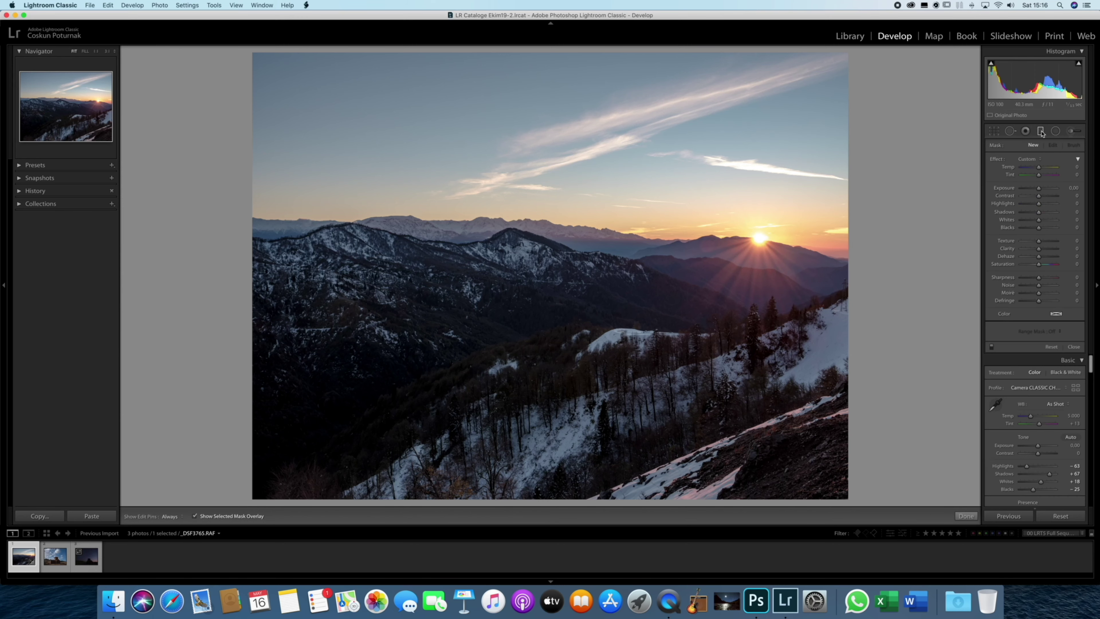
pyautogui.moveTo(520, 189); pyautogui.dragTo(526, 230)
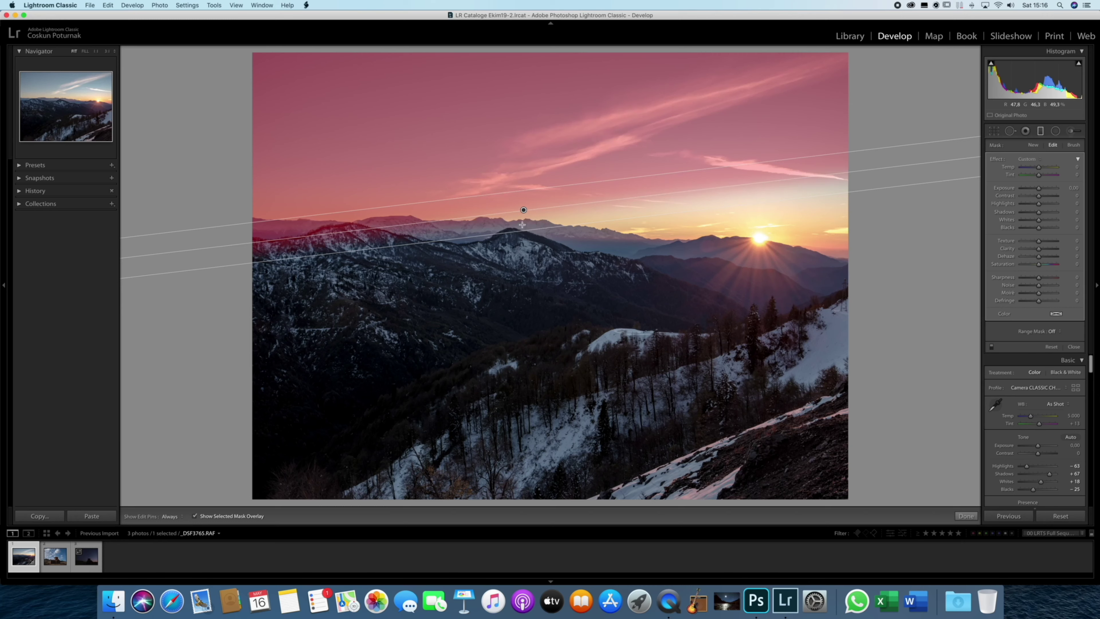
pyautogui.press('Delete')
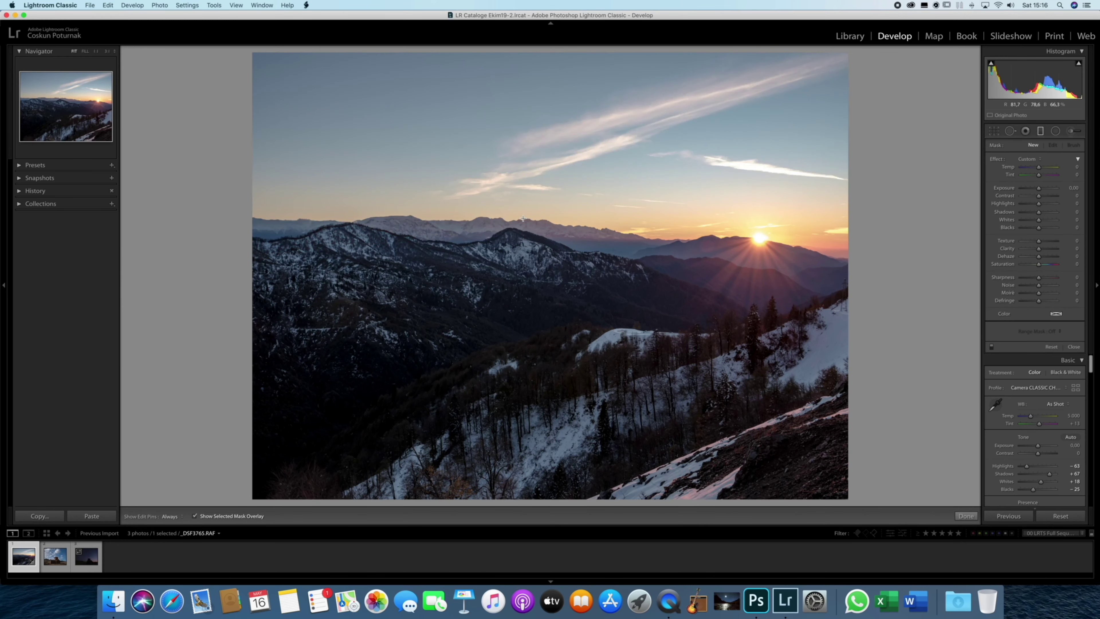
pyautogui.moveTo(526, 176); pyautogui.dragTo(528, 288)
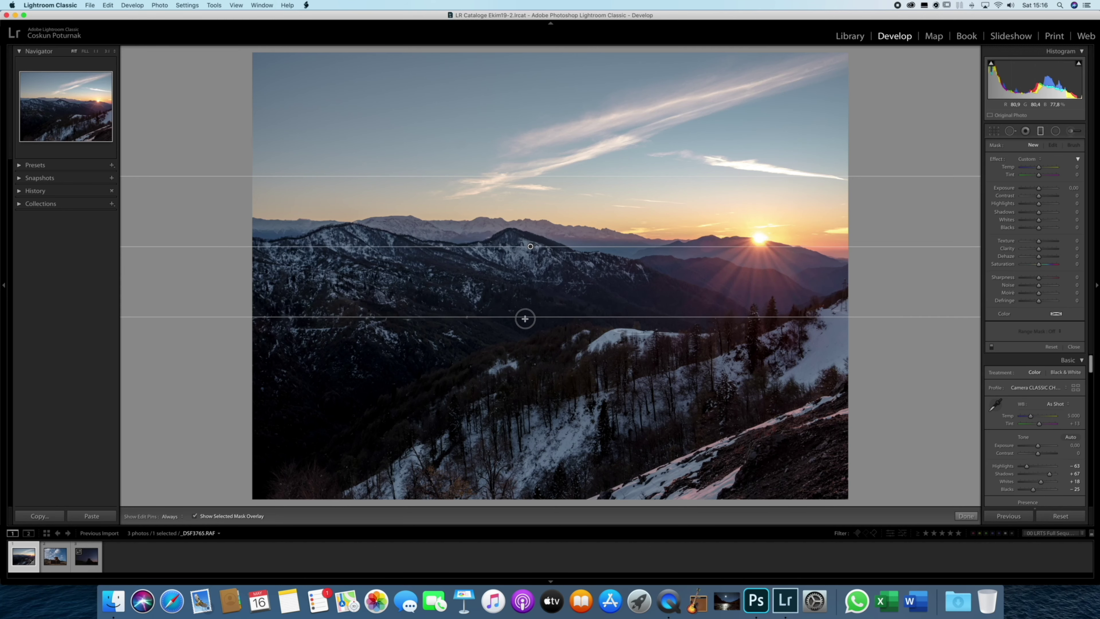
pyautogui.moveTo(528, 288); pyautogui.dragTo(537, 324)
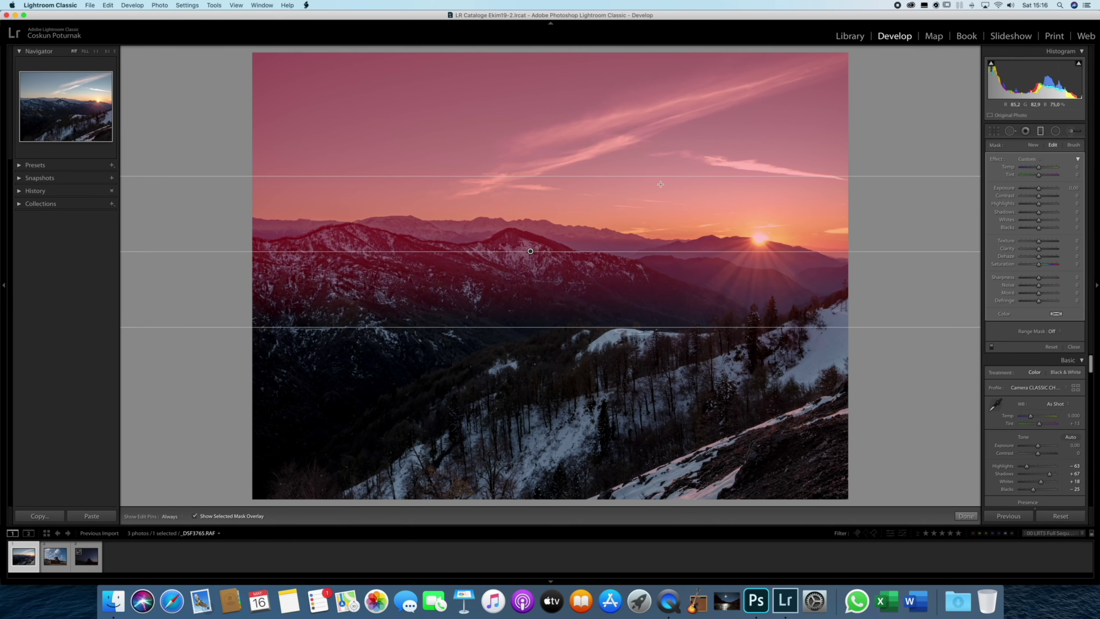
# - Lower the sky filter's Exposure to -0.50, check the mask overlay, and close the tool
pyautogui.click(195, 516)
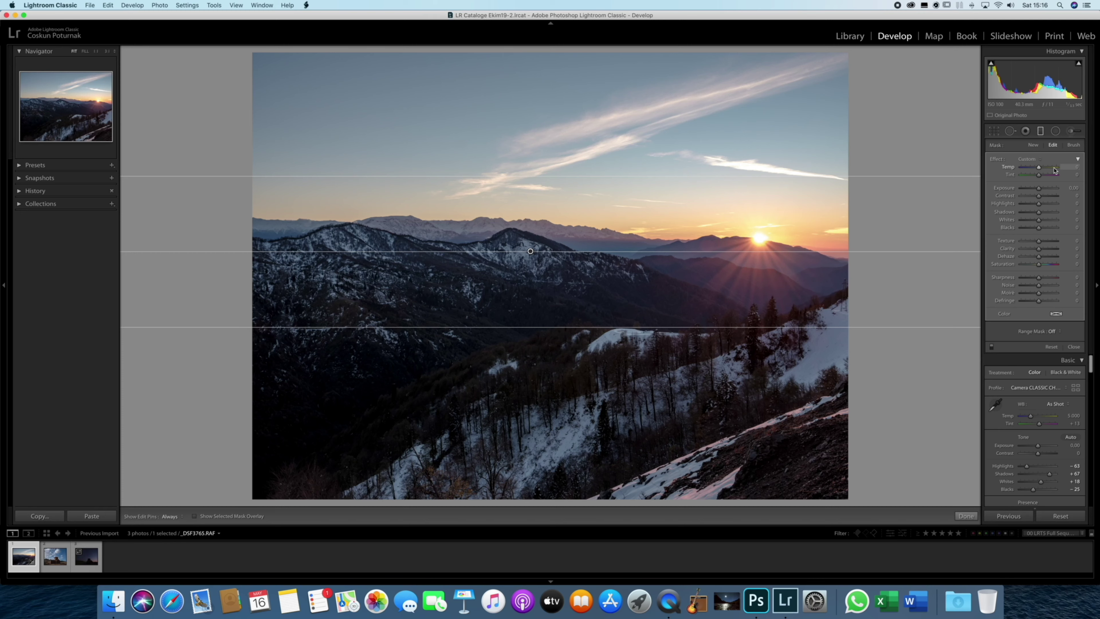
pyautogui.press('o')
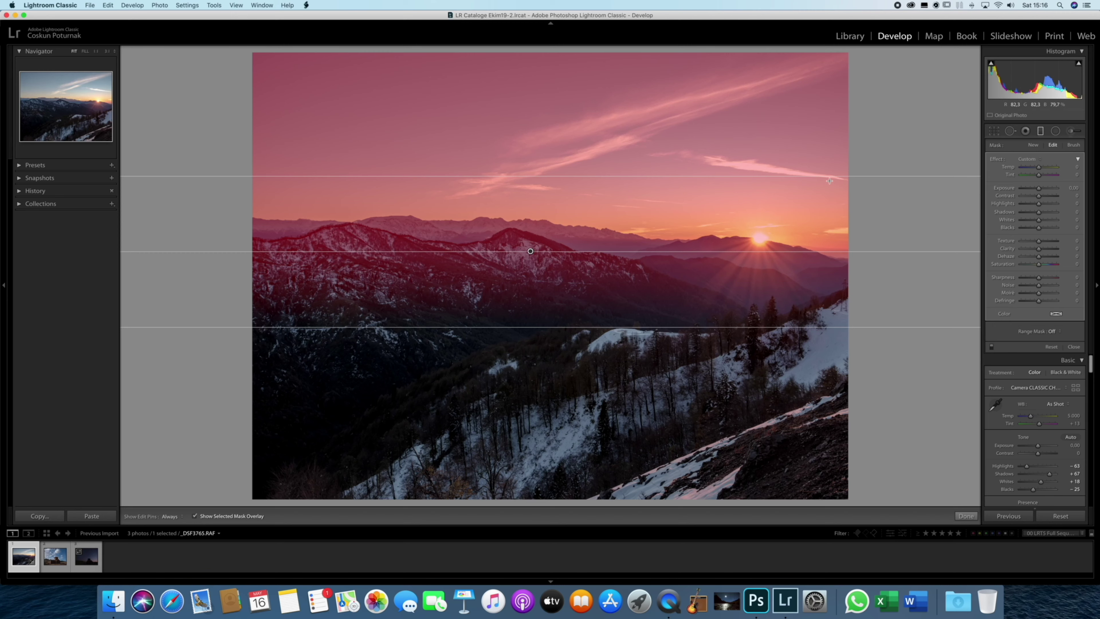
pyautogui.press('0')
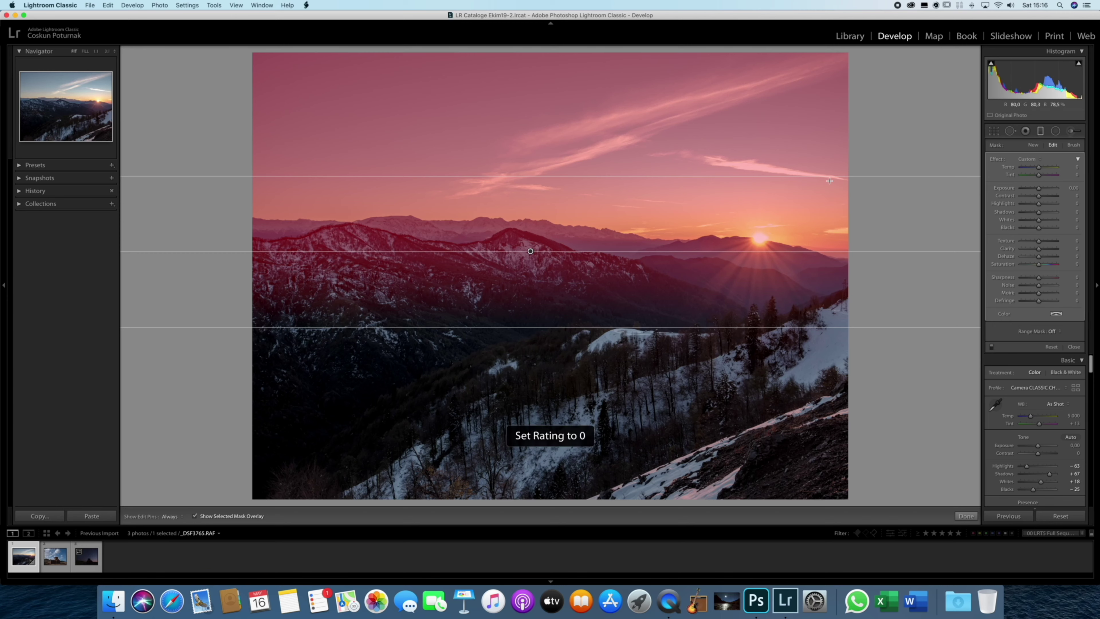
pyautogui.press('o')
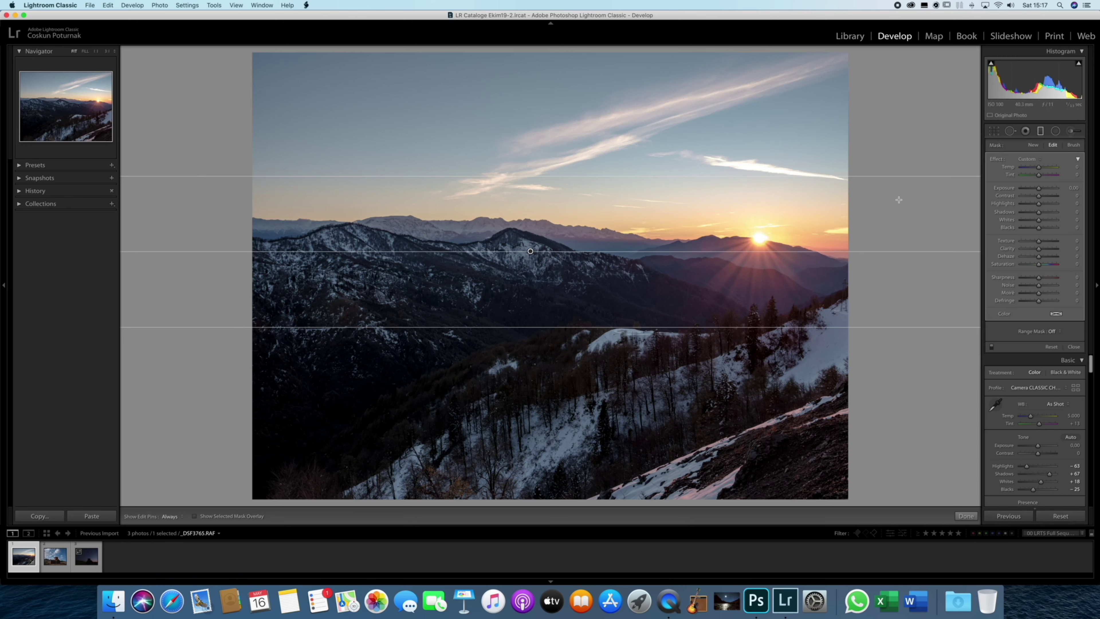
pyautogui.moveTo(1038, 189); pyautogui.dragTo(1037, 189)
pyautogui.press('o')
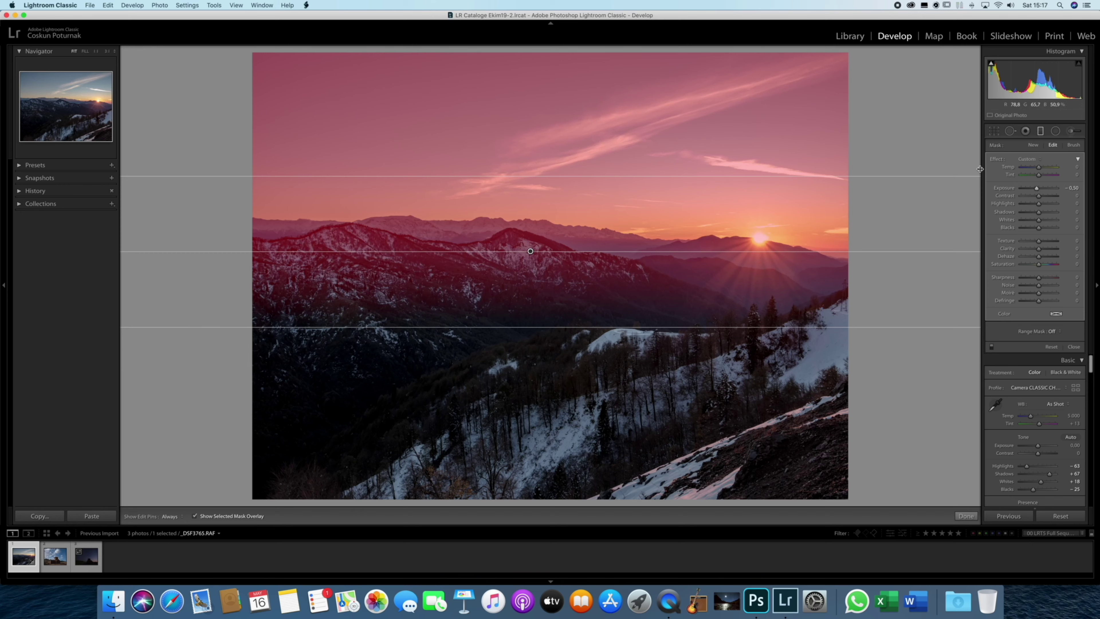
pyautogui.click(1041, 132)
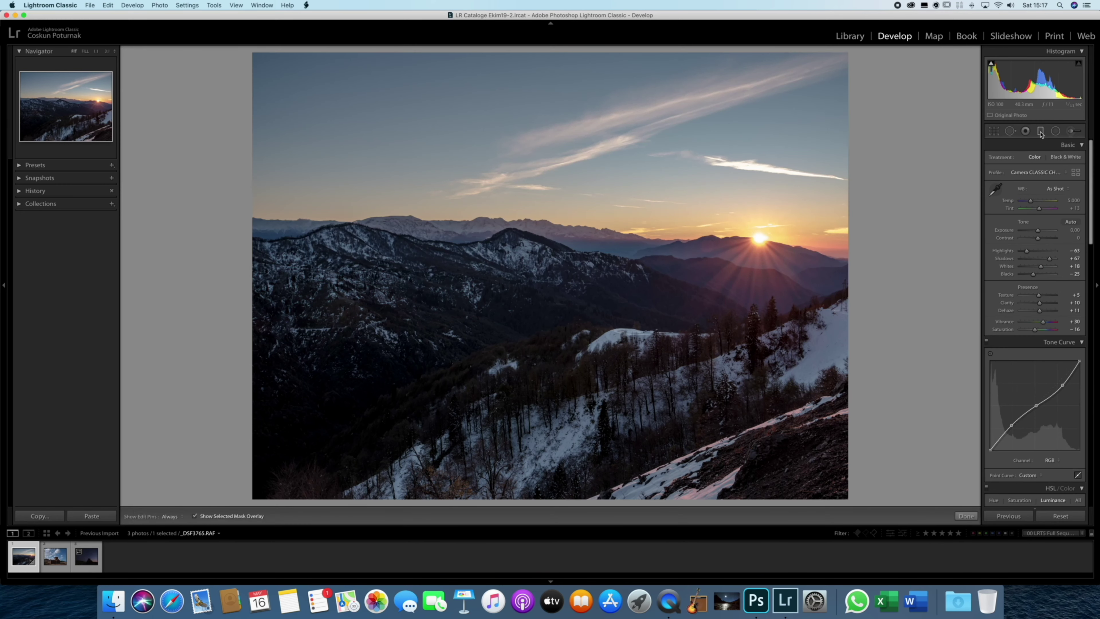
pyautogui.click(528, 250)
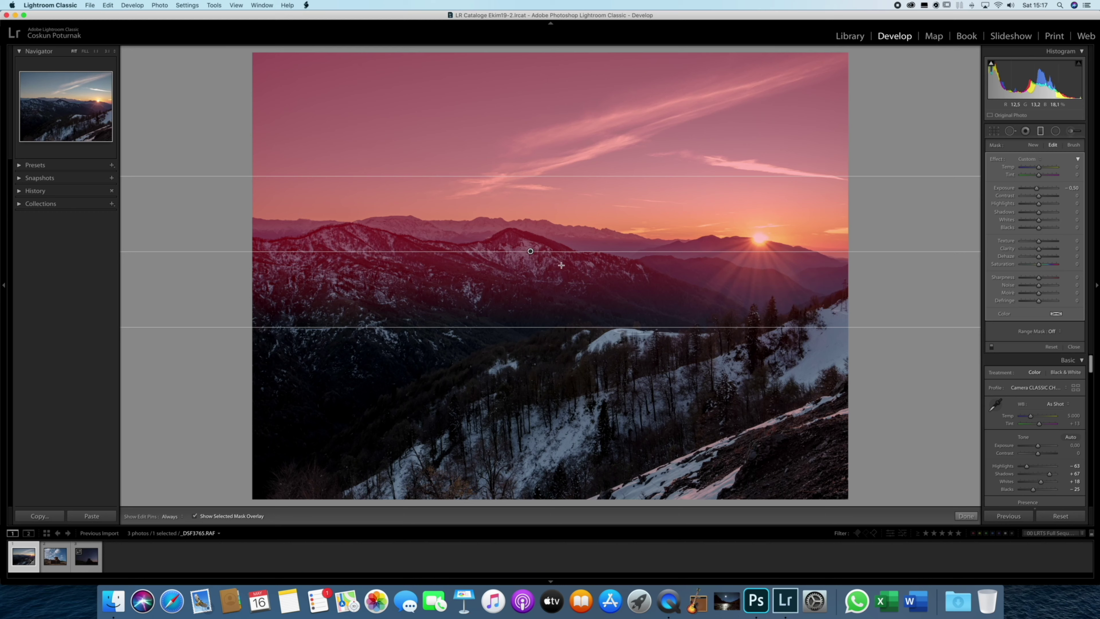
# - Darken the sky filter's Exposure further and set Highlights to -32, leaving Shadows at 0
pyautogui.press('o')
pyautogui.moveTo(1036, 188); pyautogui.dragTo(1034, 189)
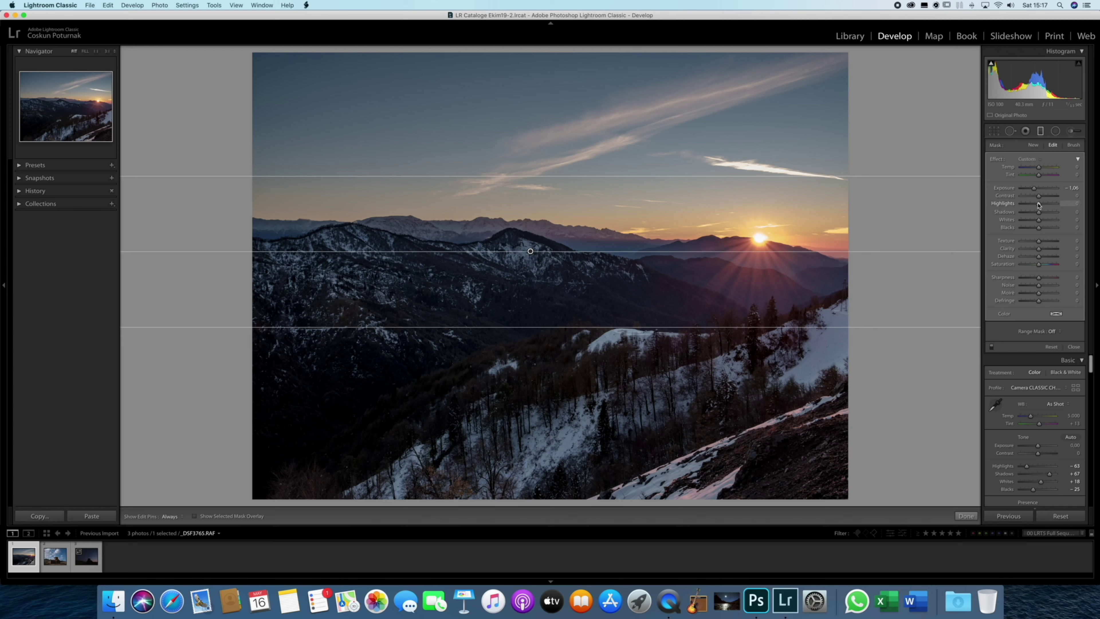
pyautogui.moveTo(1037, 204); pyautogui.dragTo(1034, 205)
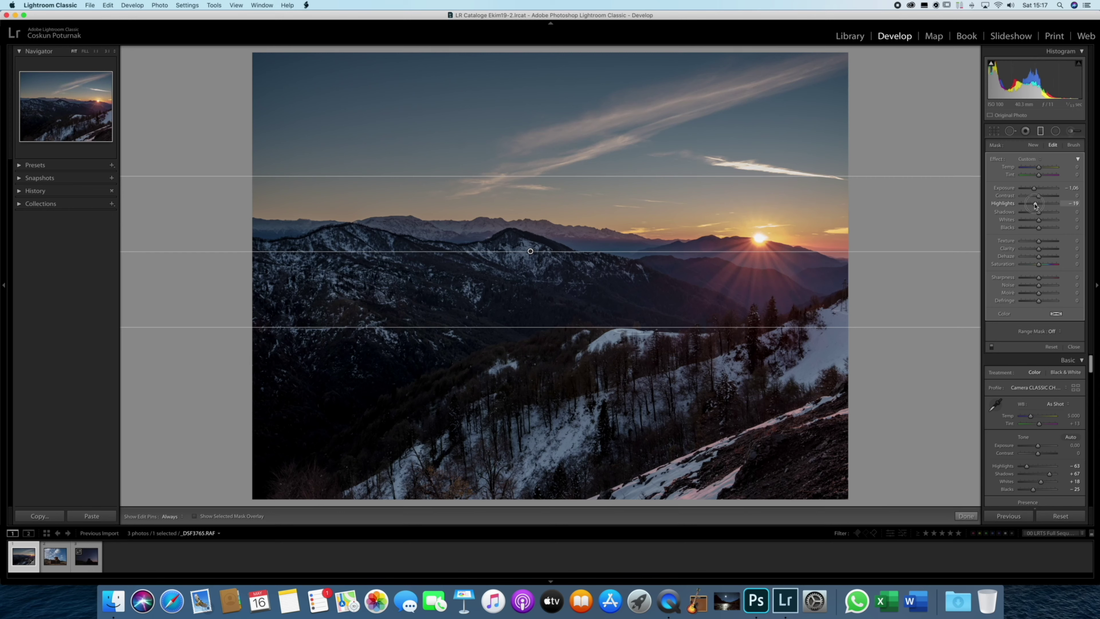
pyautogui.moveTo(1034, 205); pyautogui.dragTo(1033, 205)
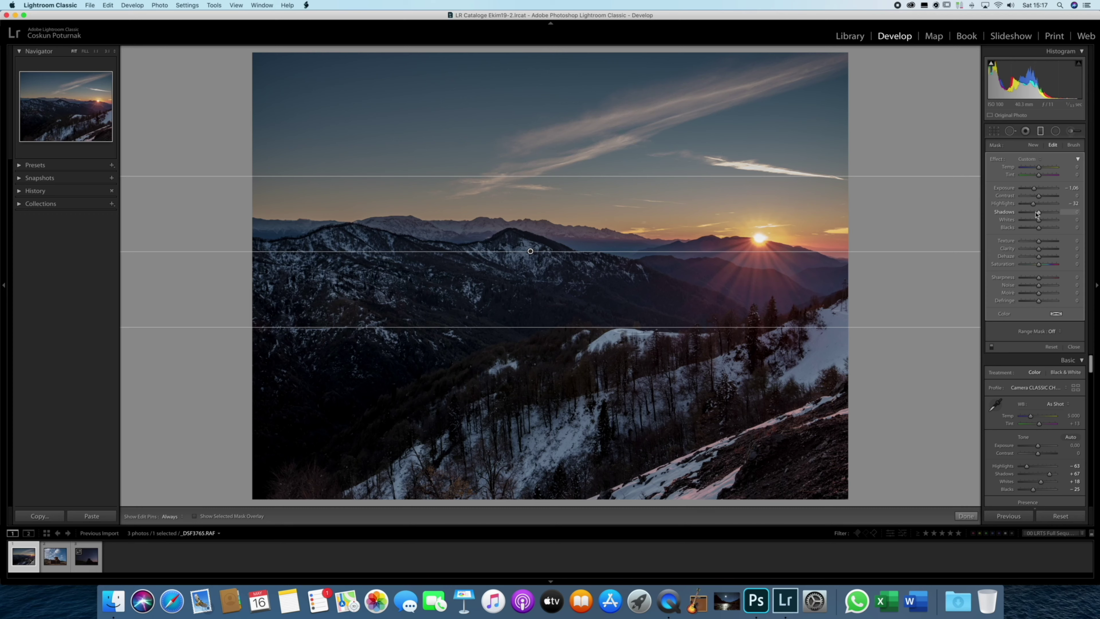
pyautogui.moveTo(1038, 213); pyautogui.dragTo(1027, 213)
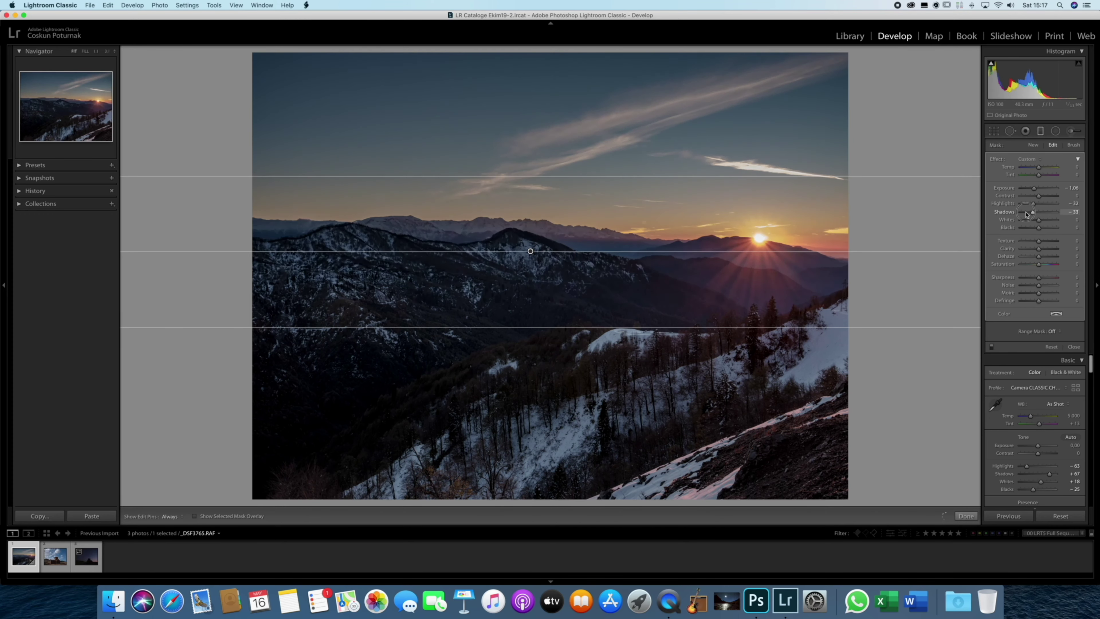
pyautogui.doubleClick(1028, 213)
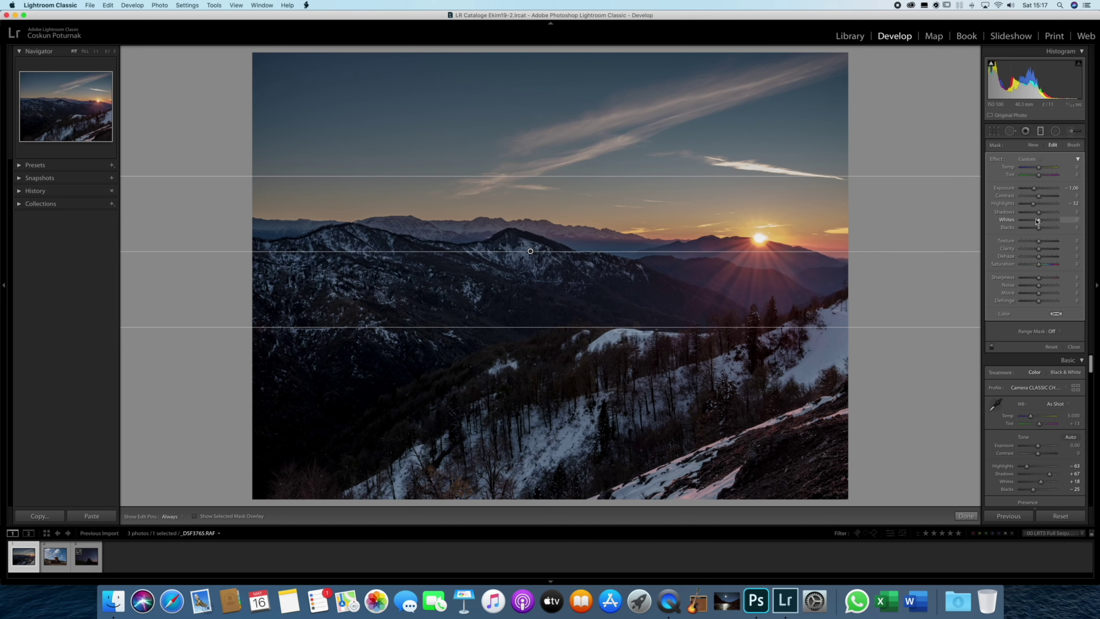
# - Give the sky filter Whites +8, Blacks -4, Clarity 22 and Dehaze 8
pyautogui.moveTo(1039, 221); pyautogui.dragTo(1040, 220)
pyautogui.moveTo(1039, 229); pyautogui.dragTo(1037, 230)
pyautogui.moveTo(1038, 248); pyautogui.dragTo(1061, 248)
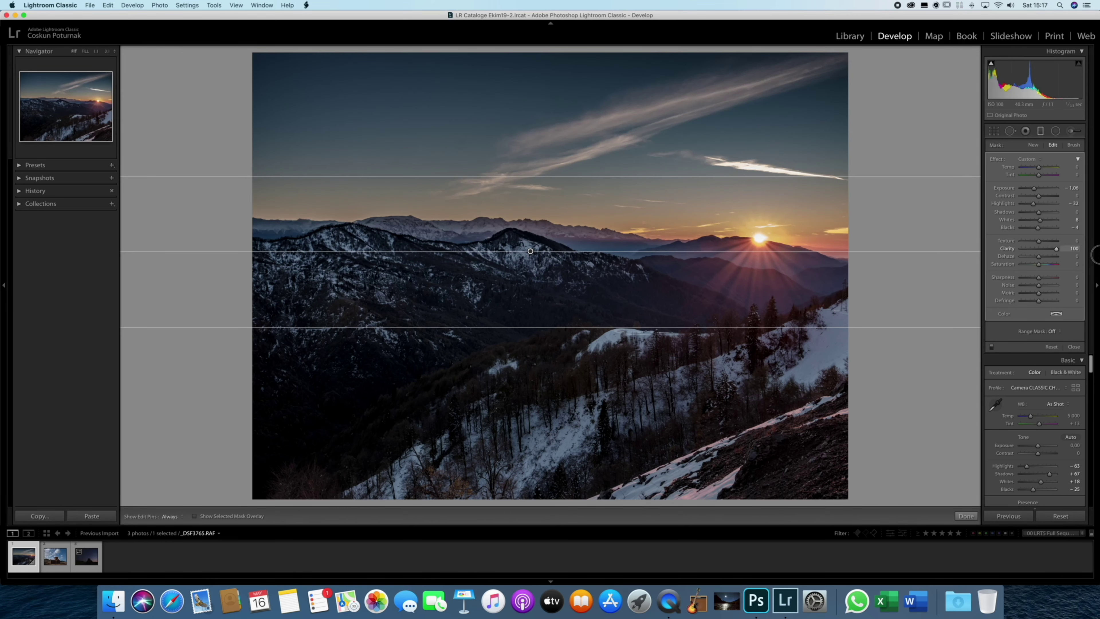
pyautogui.moveTo(1094, 256); pyautogui.dragTo(975, 254)
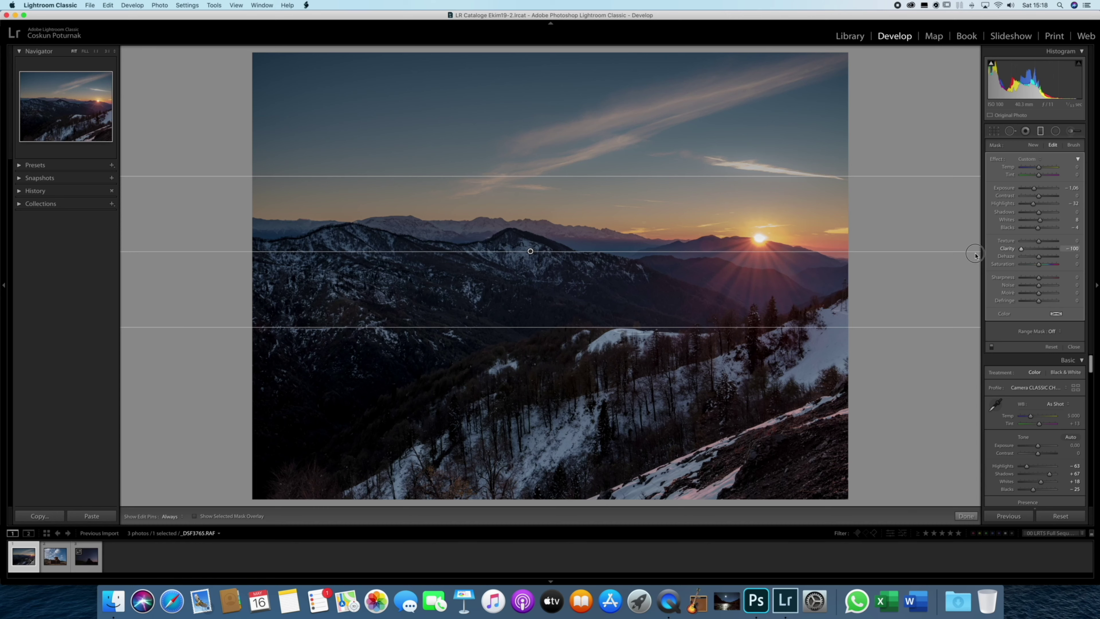
pyautogui.doubleClick(1006, 248)
pyautogui.moveTo(1038, 249); pyautogui.dragTo(1044, 249)
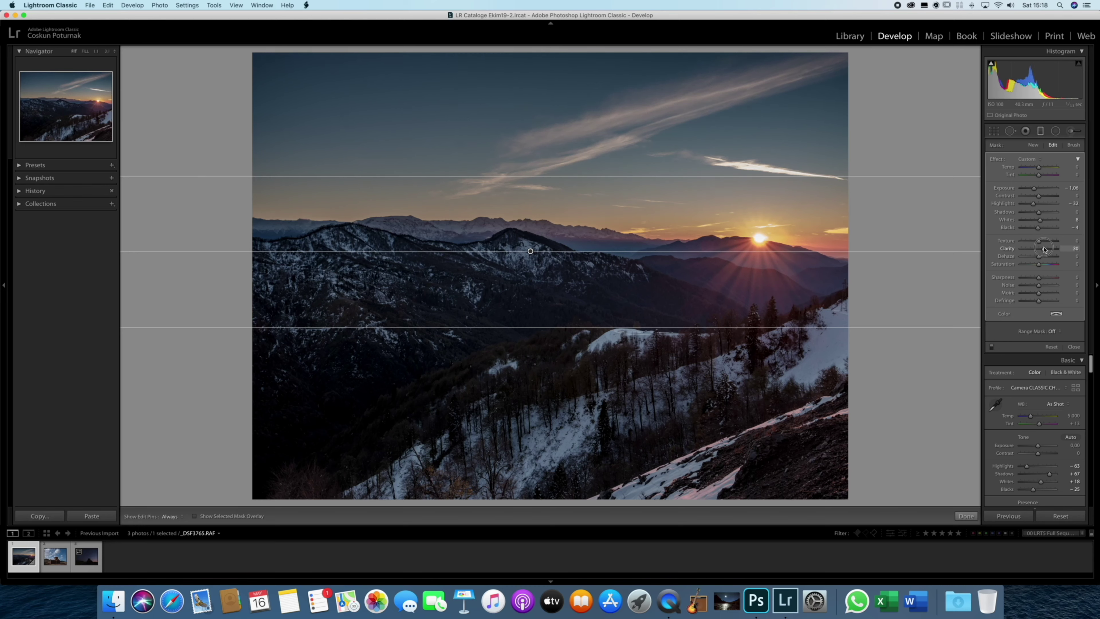
pyautogui.moveTo(1044, 249); pyautogui.dragTo(1042, 249)
pyautogui.moveTo(1039, 258); pyautogui.dragTo(1041, 258)
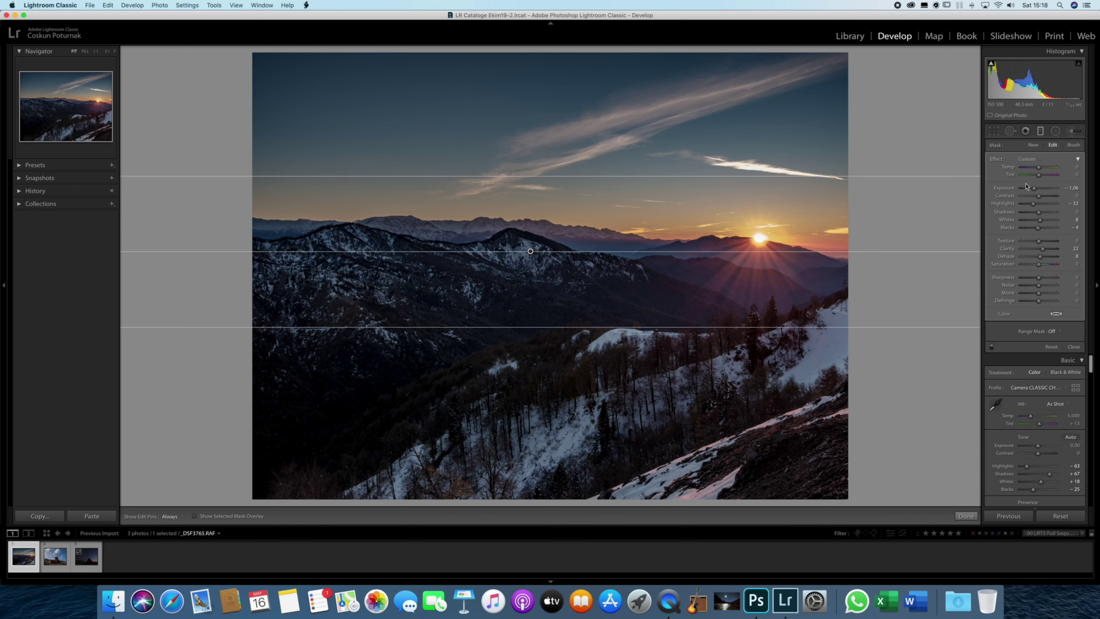
# - Restrict the sky filter with a Luminance range mask
pyautogui.press('o')
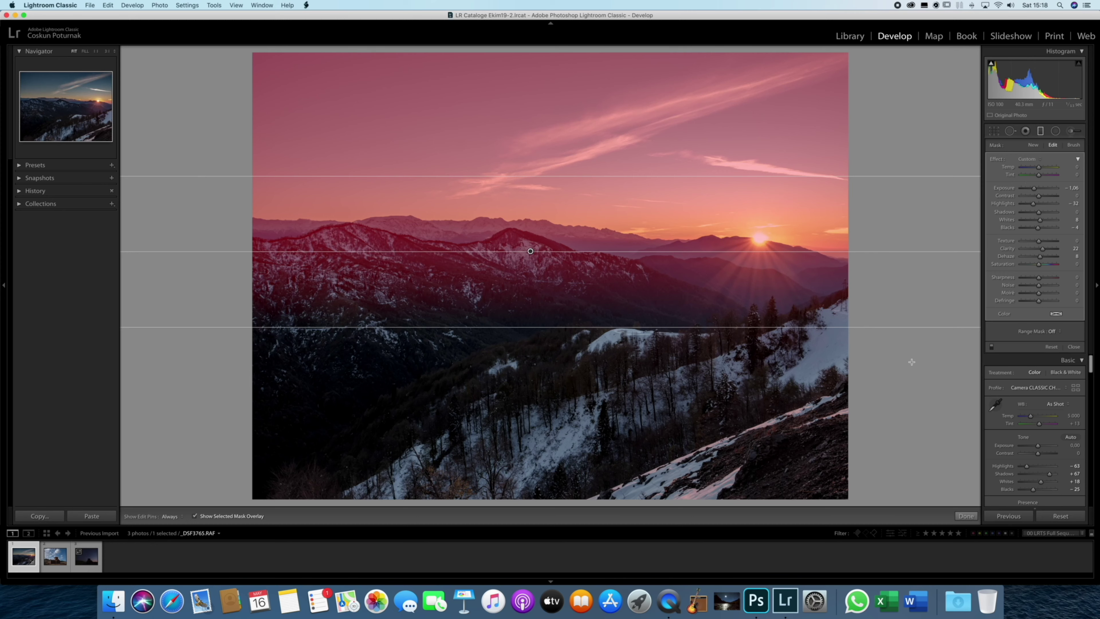
pyautogui.click(1060, 332)
pyautogui.click(1060, 333)
pyautogui.click(1059, 333)
pyautogui.click(1058, 342)
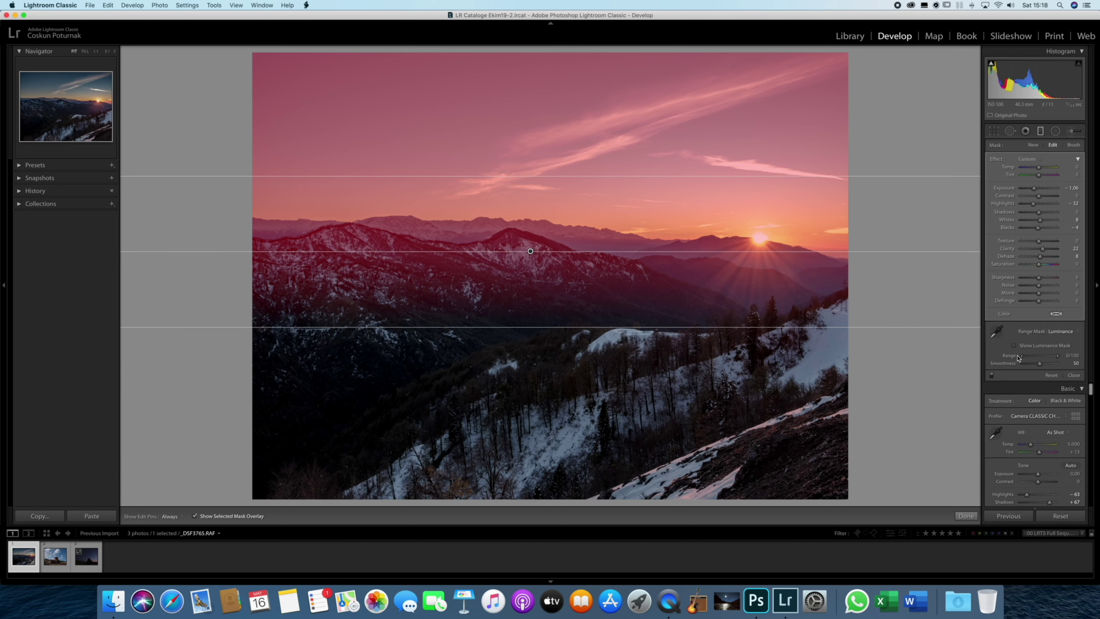
# - Set the luminance Range to 84/100 and compare the photo with and without the filter
pyautogui.moveTo(1023, 359); pyautogui.dragTo(1033, 358)
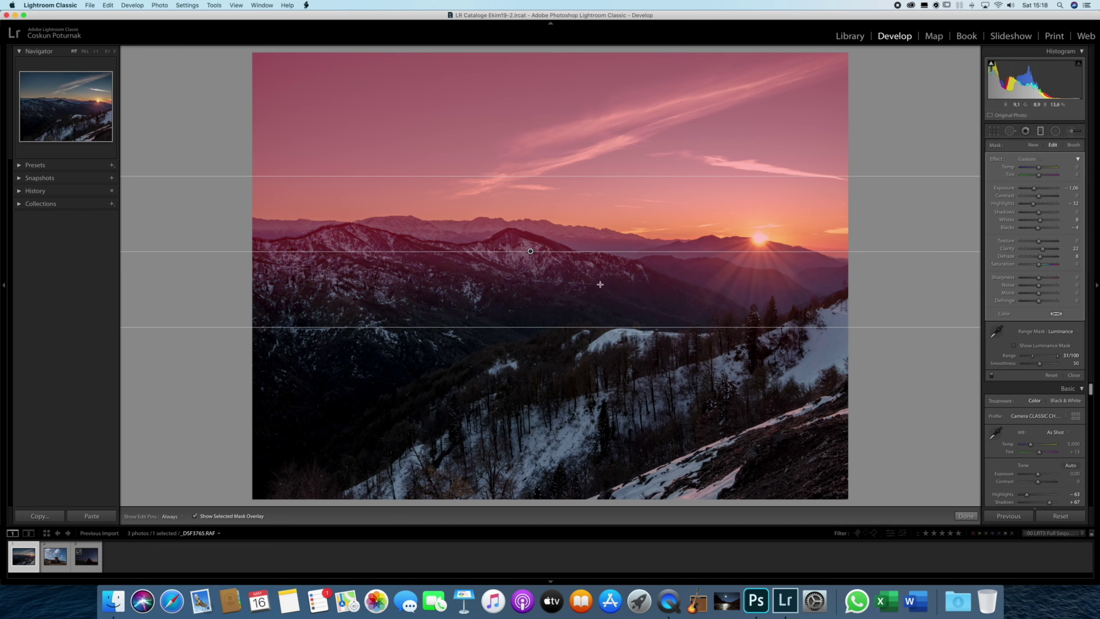
pyautogui.moveTo(1033, 356); pyautogui.dragTo(1045, 356)
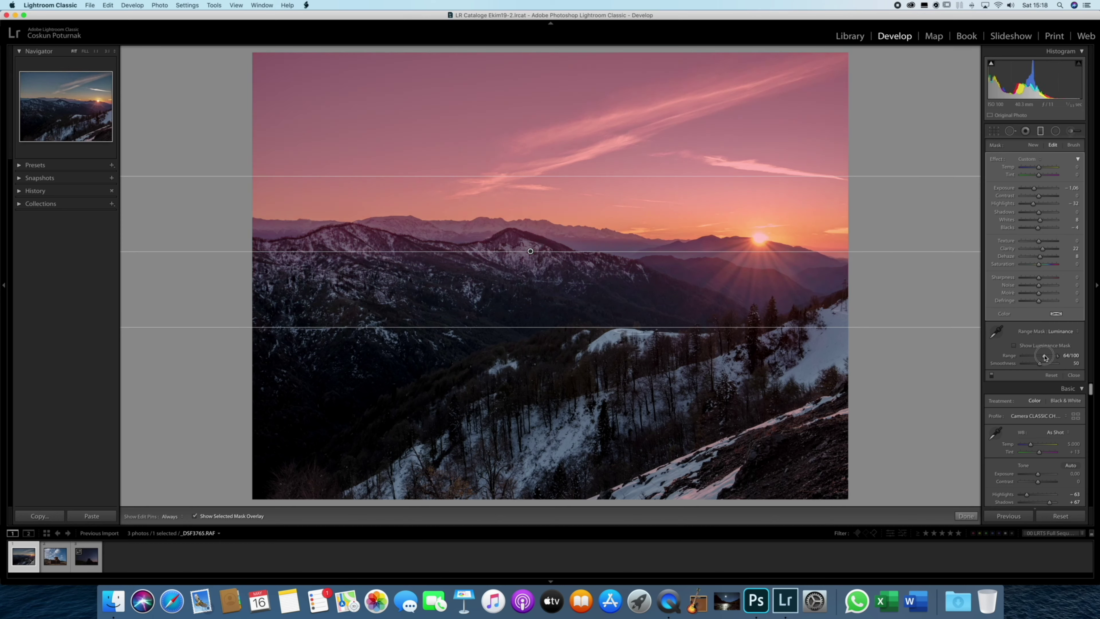
pyautogui.moveTo(1047, 356); pyautogui.dragTo(1049, 357)
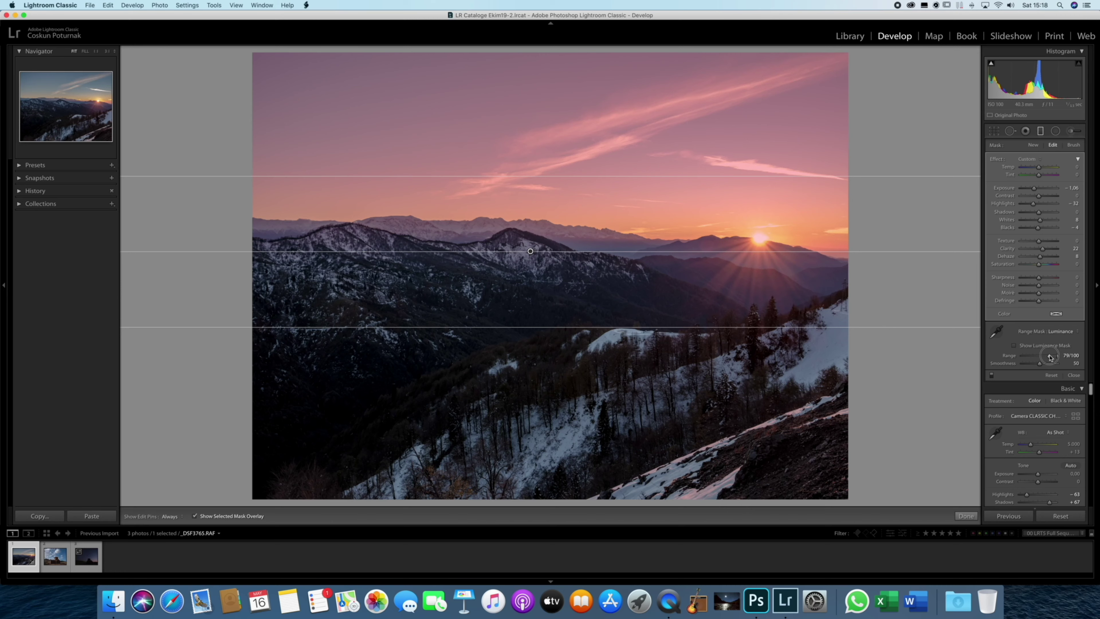
pyautogui.moveTo(1050, 356)
pyautogui.mouseDown()
pyautogui.moveTo(1031, 357)
pyautogui.moveTo(1053, 357)
pyautogui.mouseUp()
pyautogui.press('o')
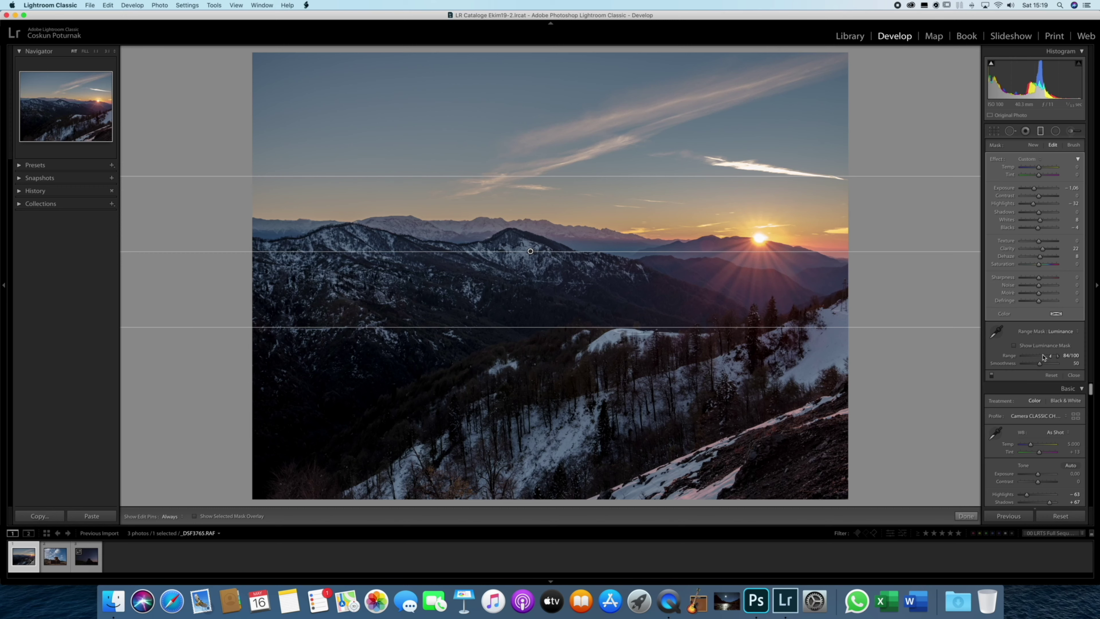
pyautogui.click(991, 375)
pyautogui.click(991, 376)
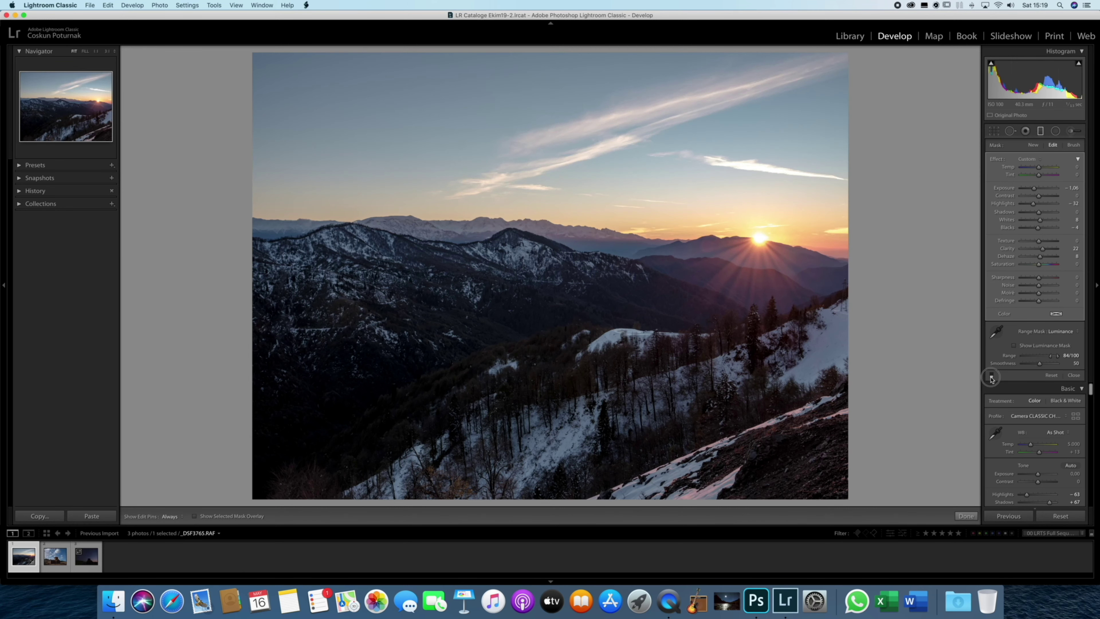
pyautogui.click(991, 376)
# - Tint the sky filter yellow (H 45, S 74) and finish editing the graduated filter
pyautogui.click(990, 376)
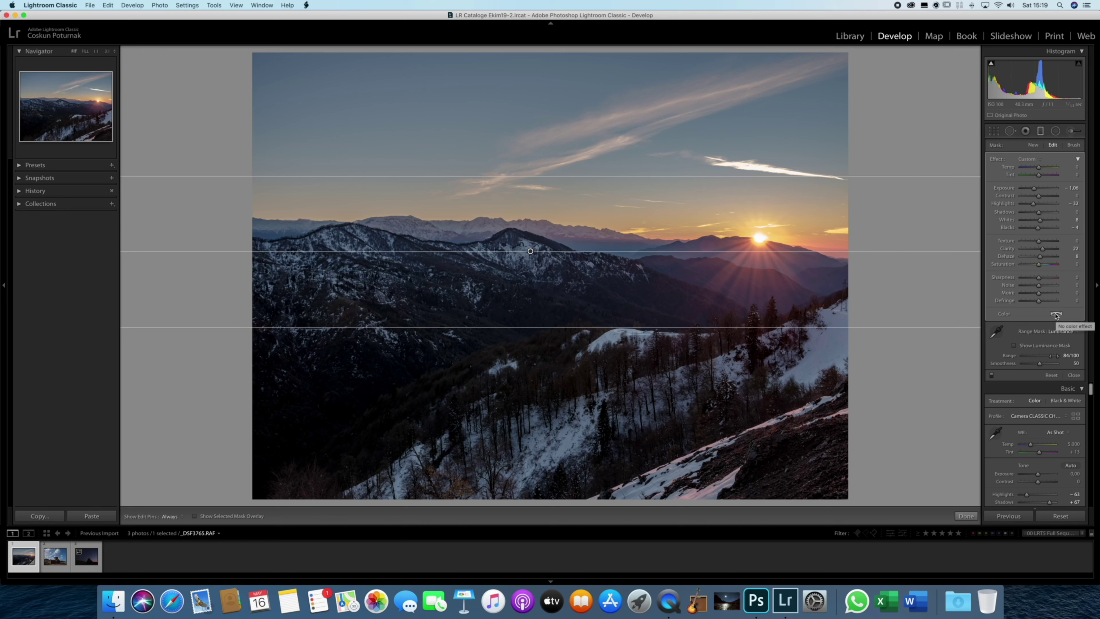
pyautogui.click(1056, 315)
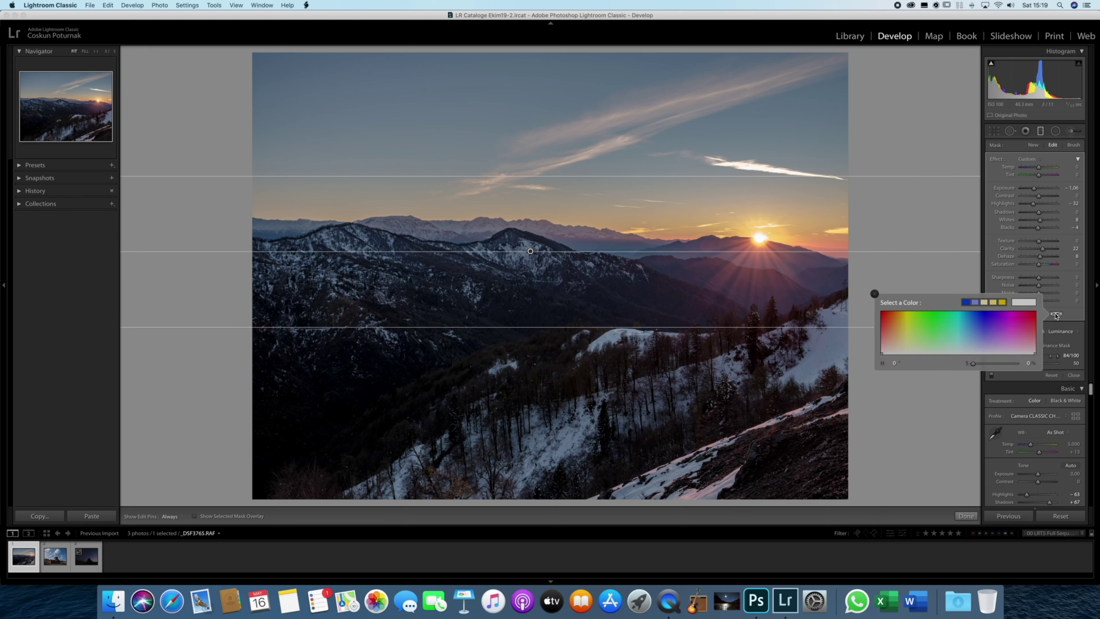
pyautogui.click(974, 317)
pyautogui.click(889, 320)
pyautogui.click(900, 323)
pyautogui.click(874, 293)
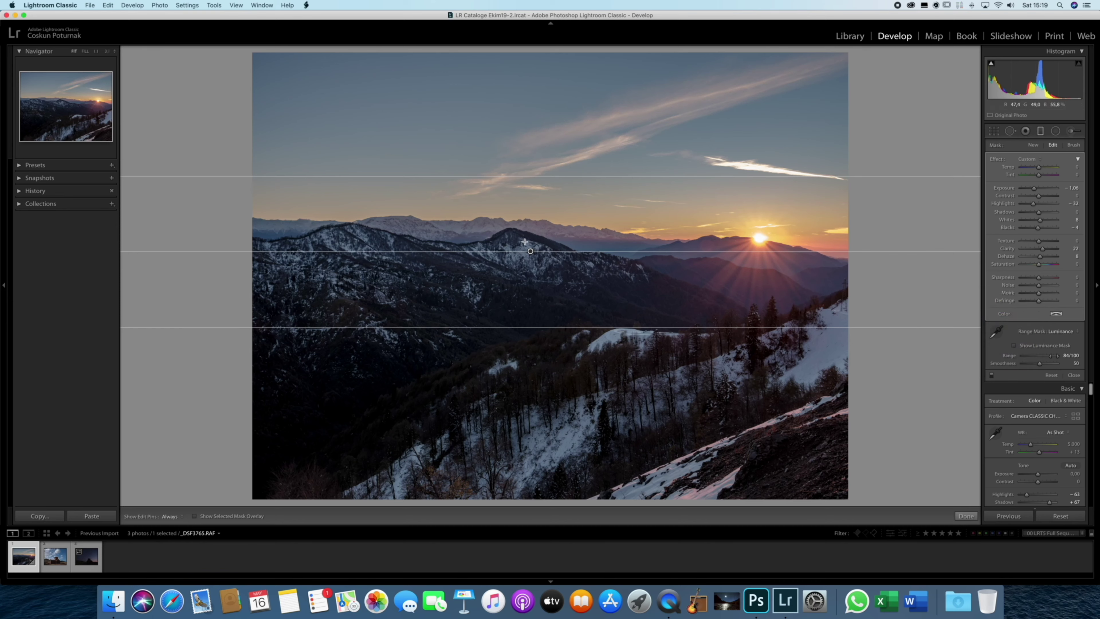
pyautogui.press('o')
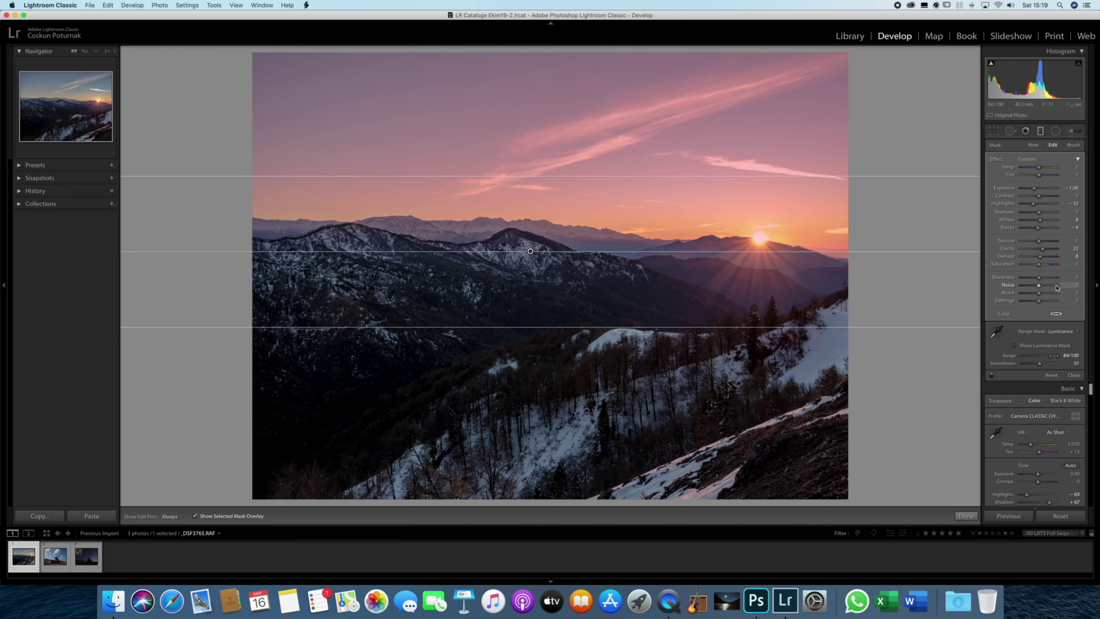
pyautogui.click(1040, 131)
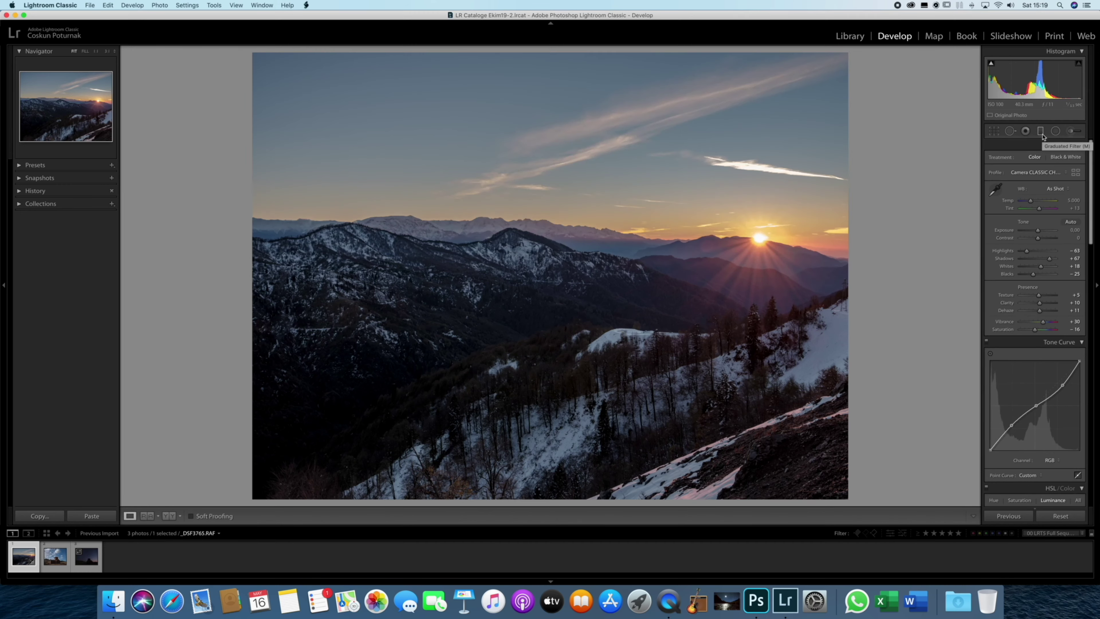
# - Place a radial filter ellipse over the snowy slope in the lower centre
pyautogui.click(1055, 131)
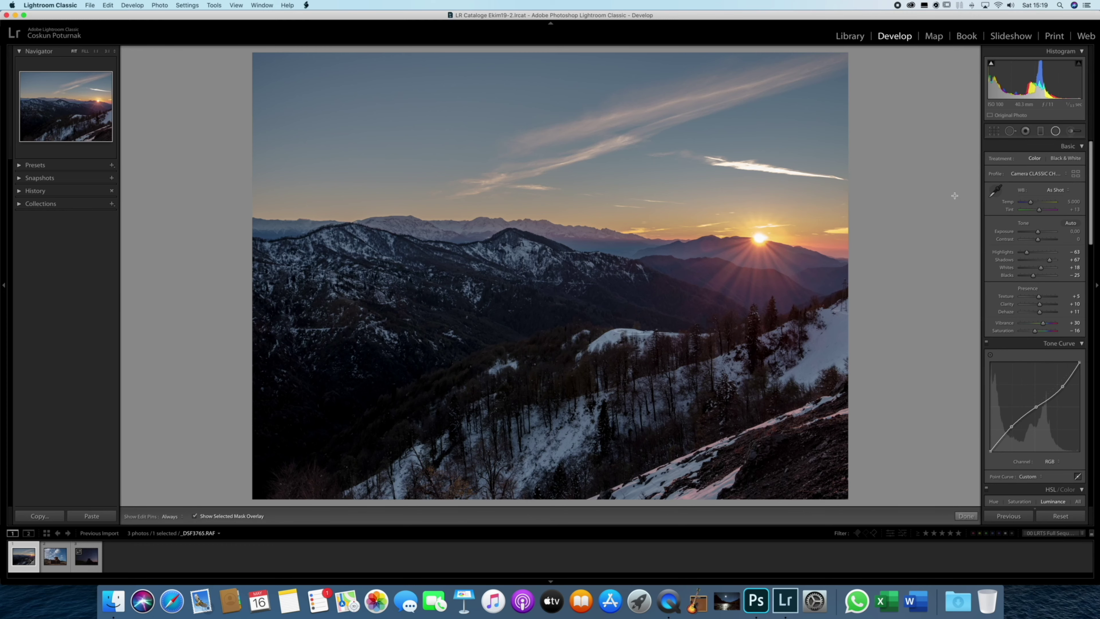
pyautogui.moveTo(606, 364)
pyautogui.mouseDown()
pyautogui.moveTo(779, 445)
pyautogui.moveTo(771, 366)
pyautogui.mouseUp()
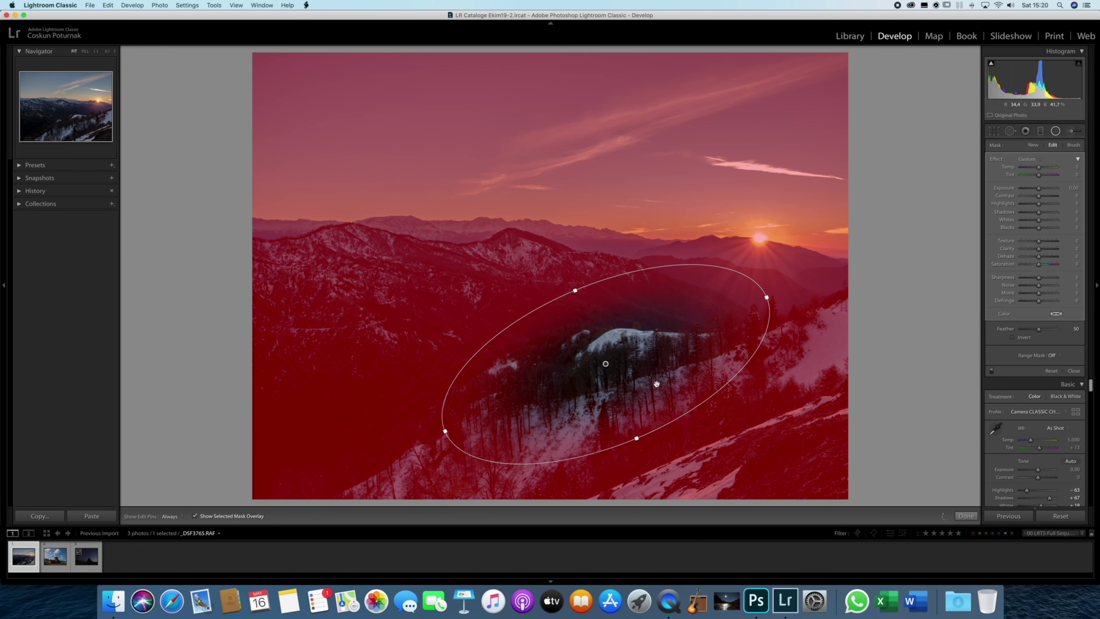
pyautogui.moveTo(598, 362); pyautogui.dragTo(620, 397)
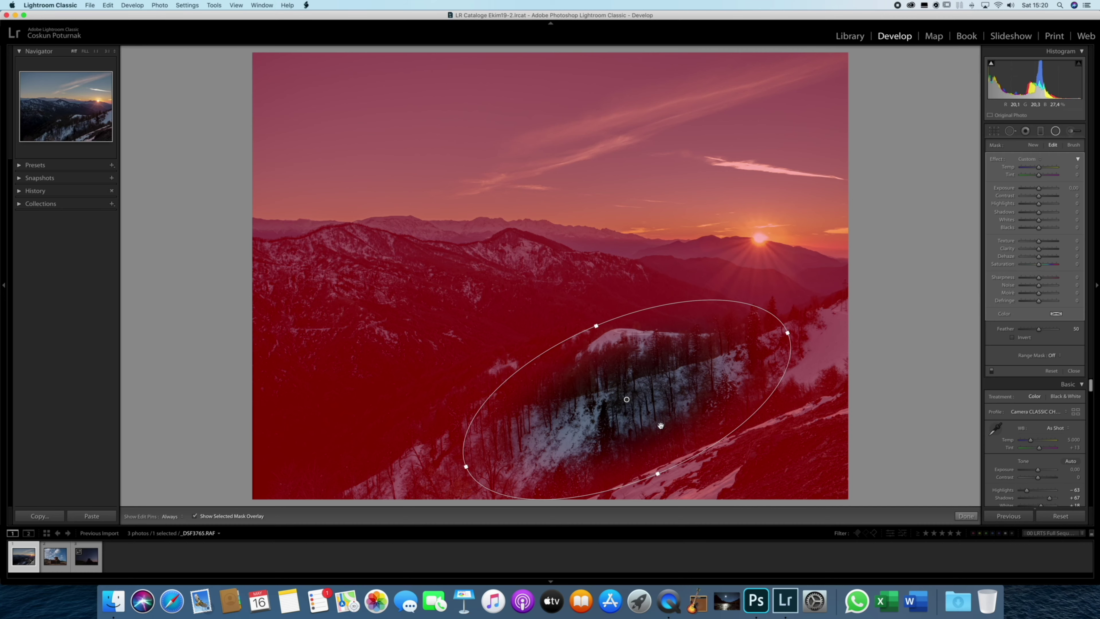
pyautogui.press('o')
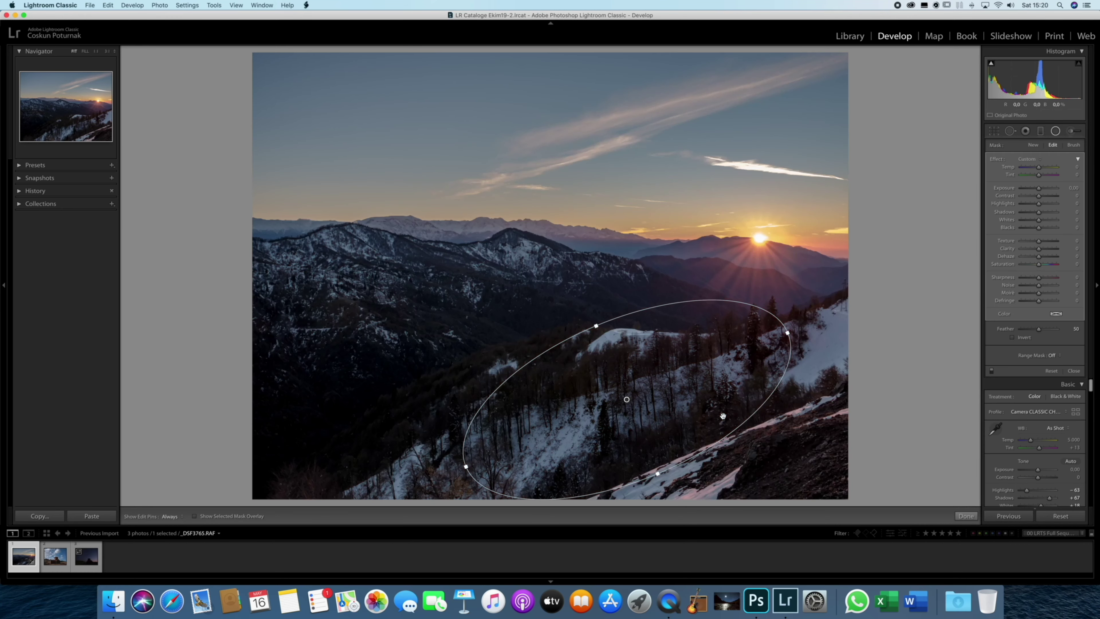
# - Check the radial mask coverage and set the slope's Exposure to about +0.79
pyautogui.moveTo(1038, 188); pyautogui.dragTo(994, 189)
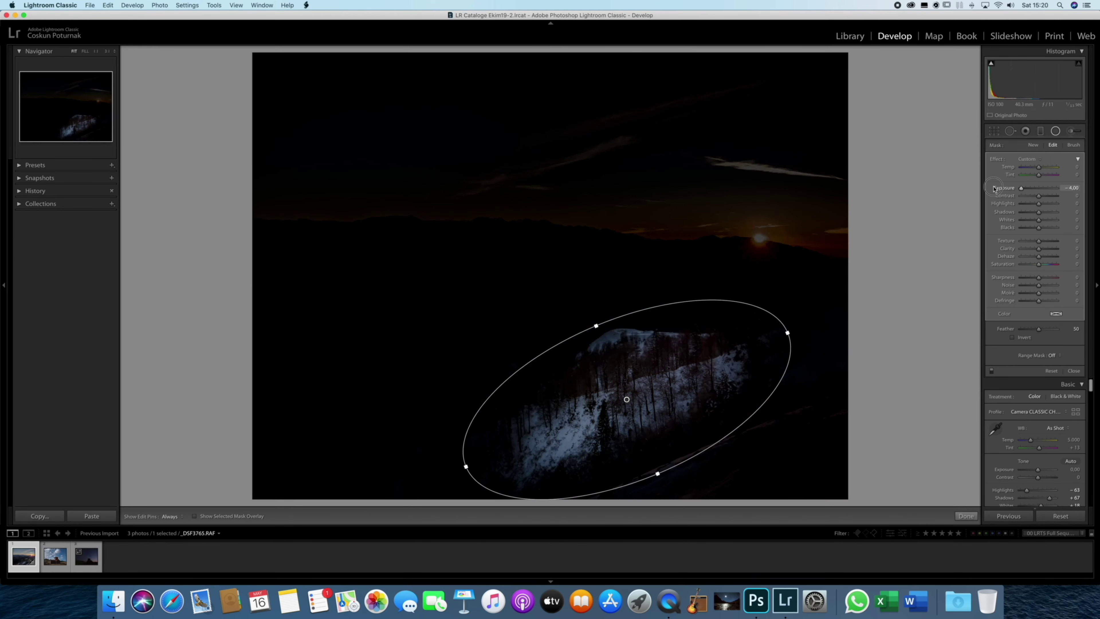
pyautogui.doubleClick(994, 189)
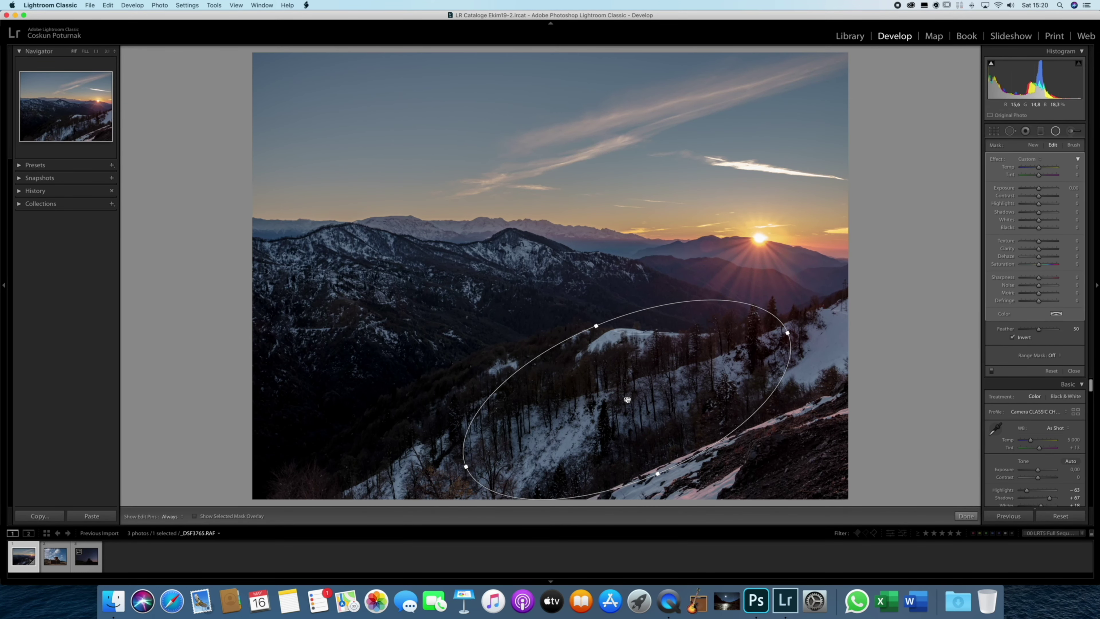
pyautogui.press('o')
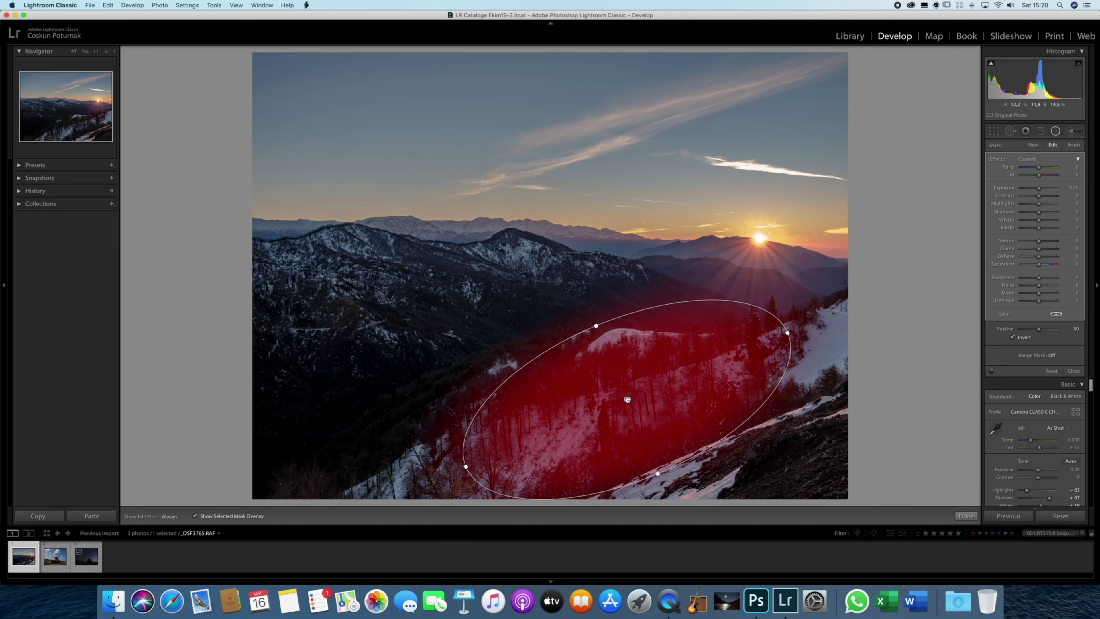
pyautogui.press('o')
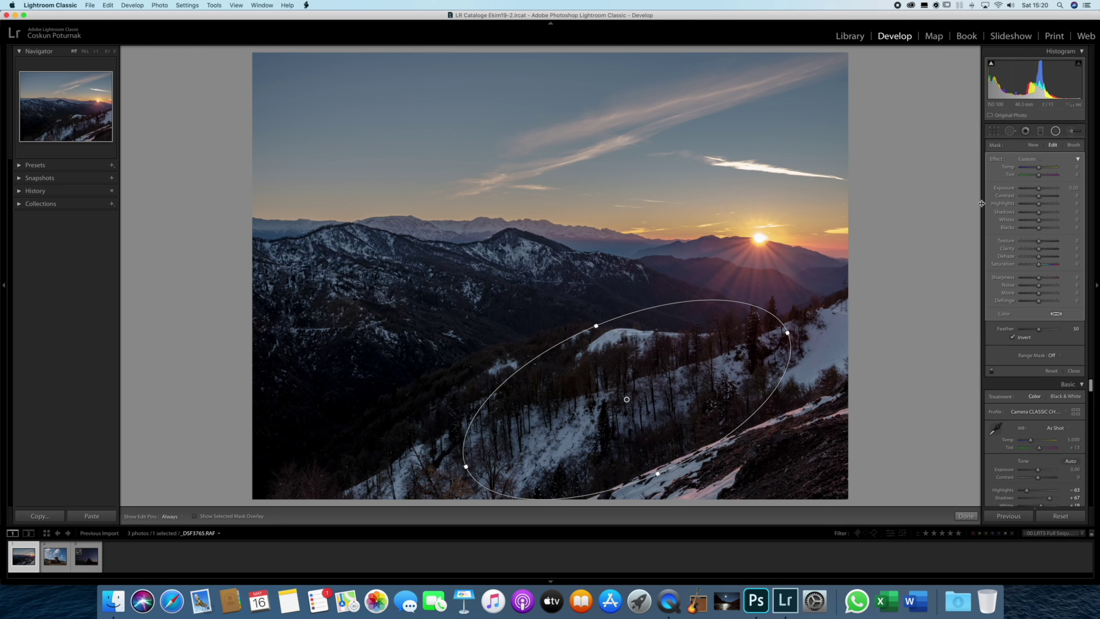
pyautogui.moveTo(1039, 188); pyautogui.dragTo(1043, 189)
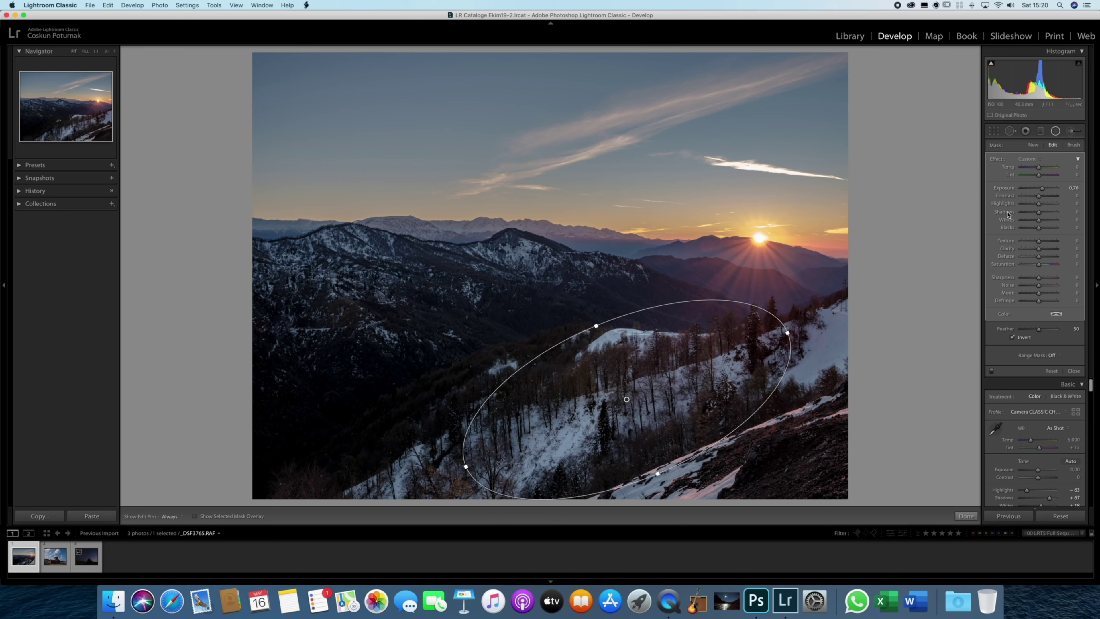
# - Warm the slope, enlarge the ellipse upward, and add Clarity +13, Dehaze +7, Whites +25
pyautogui.moveTo(1038, 169)
pyautogui.mouseDown()
pyautogui.moveTo(1047, 166)
pyautogui.moveTo(1040, 175)
pyautogui.mouseUp()
pyautogui.moveTo(594, 325); pyautogui.dragTo(589, 309)
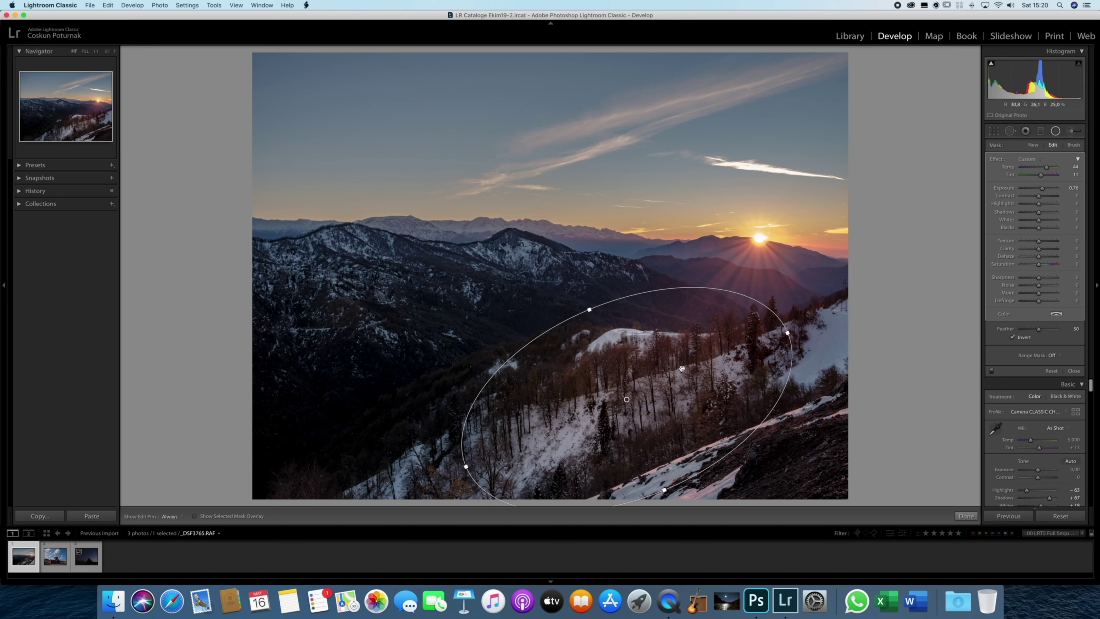
pyautogui.moveTo(1038, 248); pyautogui.dragTo(1041, 250)
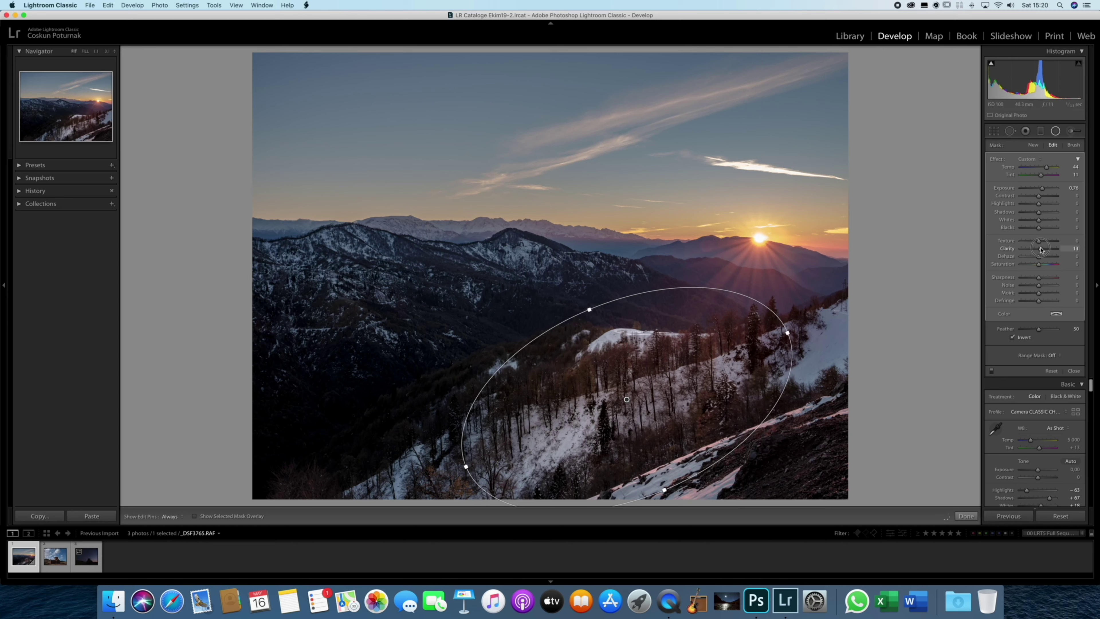
pyautogui.moveTo(1038, 256); pyautogui.dragTo(1041, 257)
pyautogui.moveTo(1038, 220); pyautogui.dragTo(1037, 229)
# - Reopen the radial filter and compare the slope with the filter off and on
pyautogui.click(1055, 131)
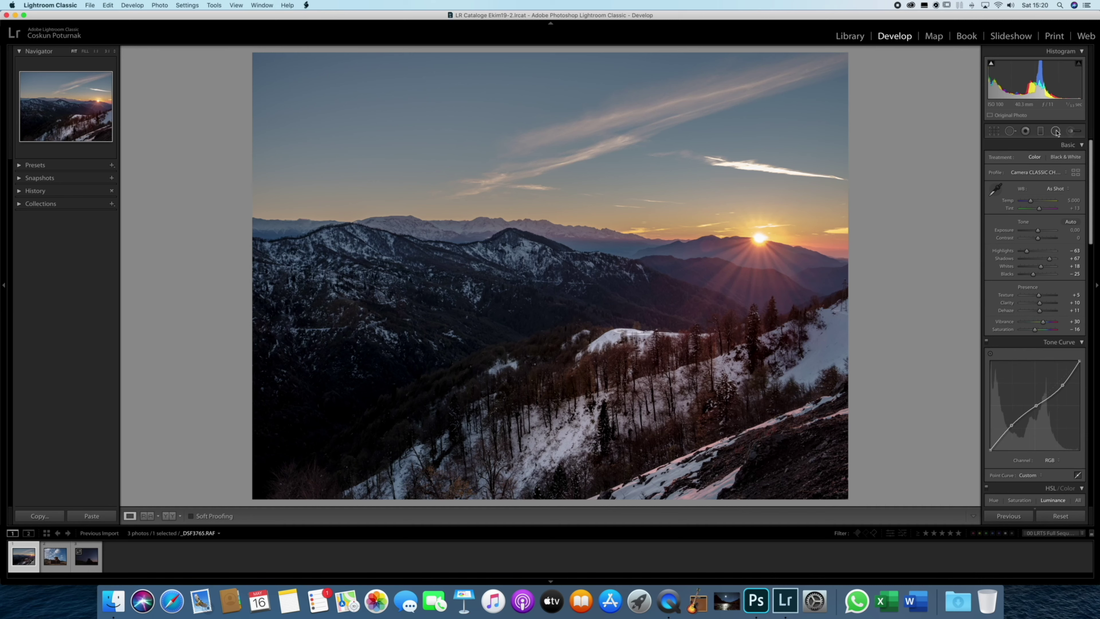
pyautogui.click(1056, 131)
pyautogui.click(992, 372)
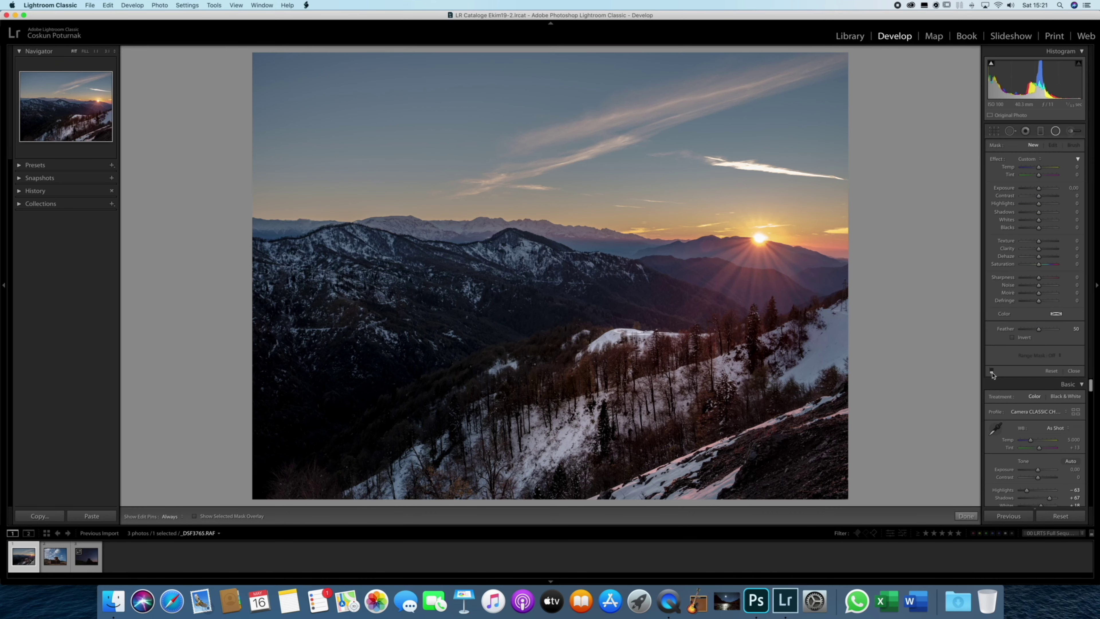
pyautogui.click(992, 373)
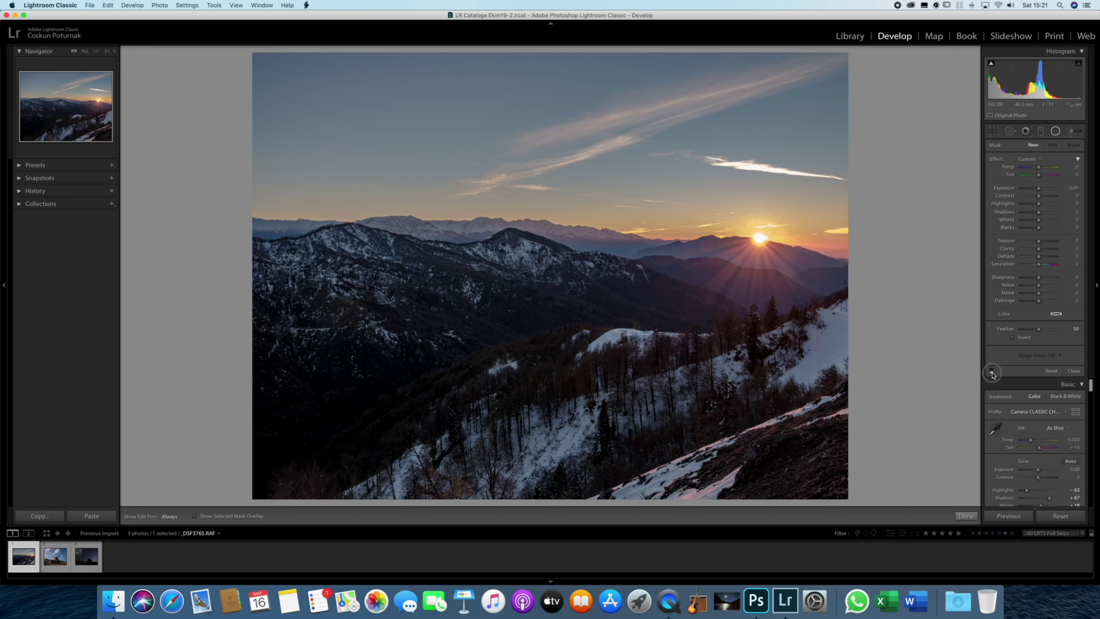
# - Stretch the slope's radial ellipse wider across the hillside and open its mask Brush
pyautogui.click(626, 398)
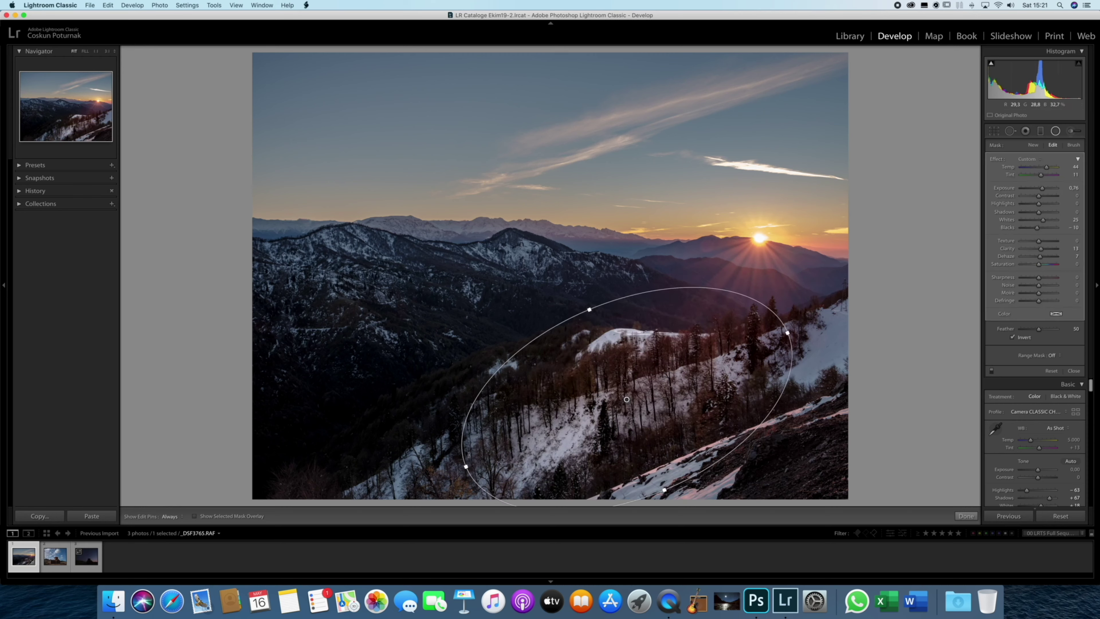
pyautogui.moveTo(466, 466); pyautogui.dragTo(376, 481)
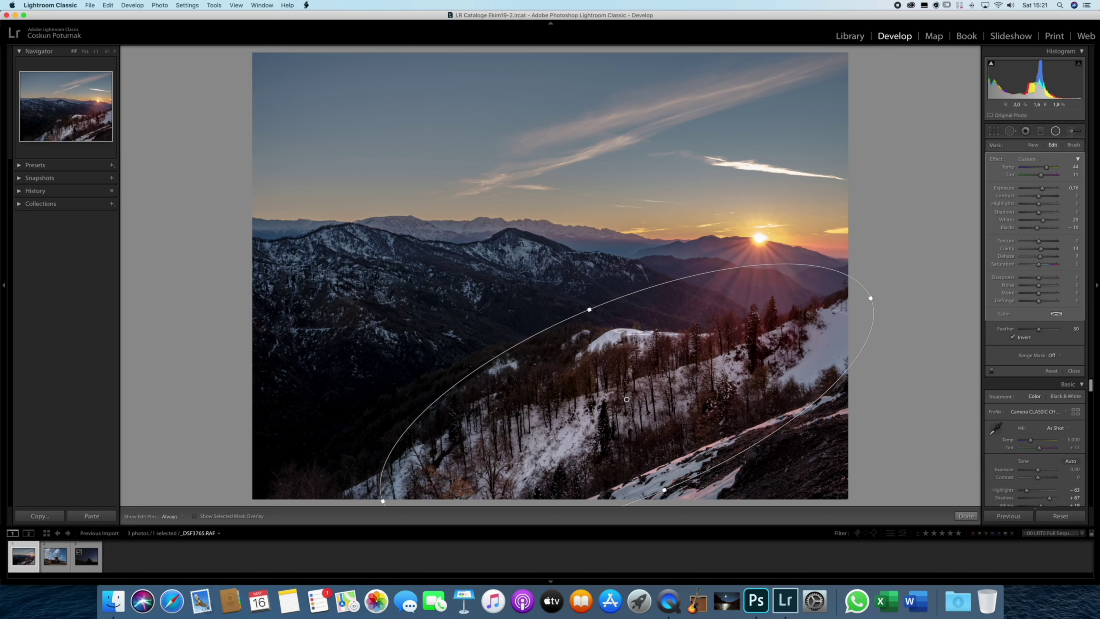
pyautogui.moveTo(664, 488); pyautogui.dragTo(661, 482)
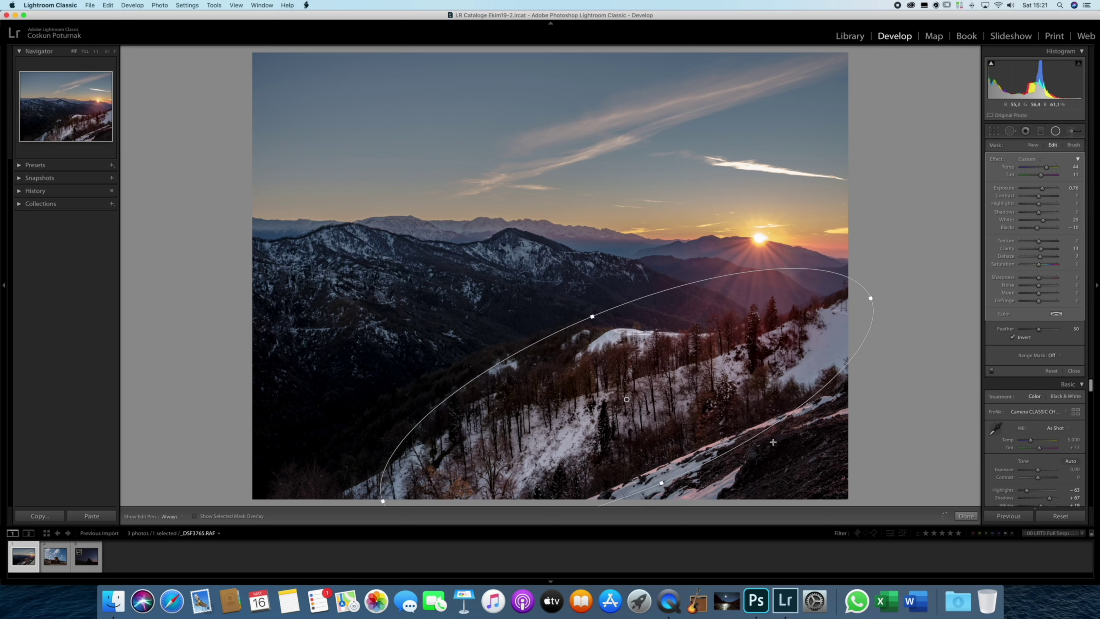
pyautogui.click(1073, 146)
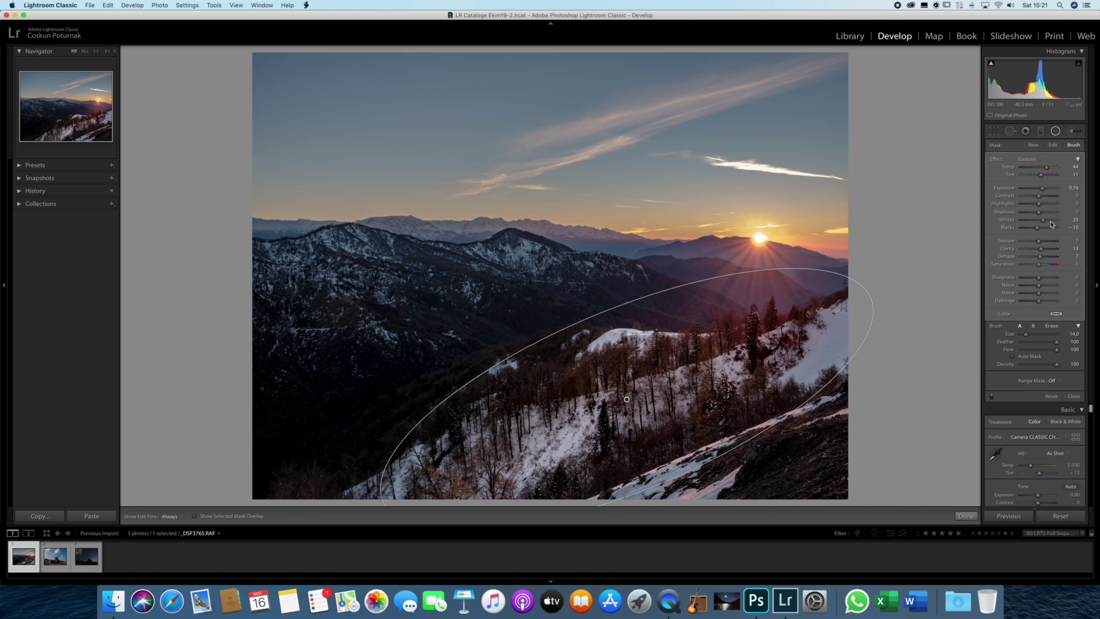
# - Trial-erase the slope mask over the right-hand trees at Size 21.7, then undo it and close radial editing
pyautogui.click(1052, 325)
pyautogui.moveTo(1031, 334); pyautogui.dragTo(1028, 334)
pyautogui.moveTo(801, 351); pyautogui.dragTo(797, 307)
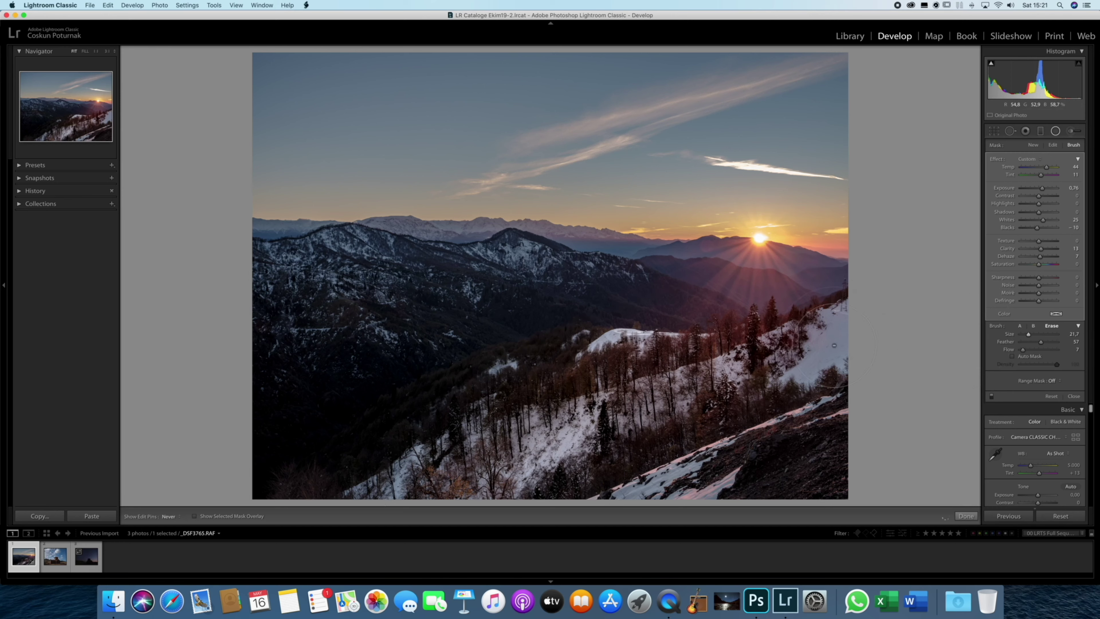
pyautogui.press('h')
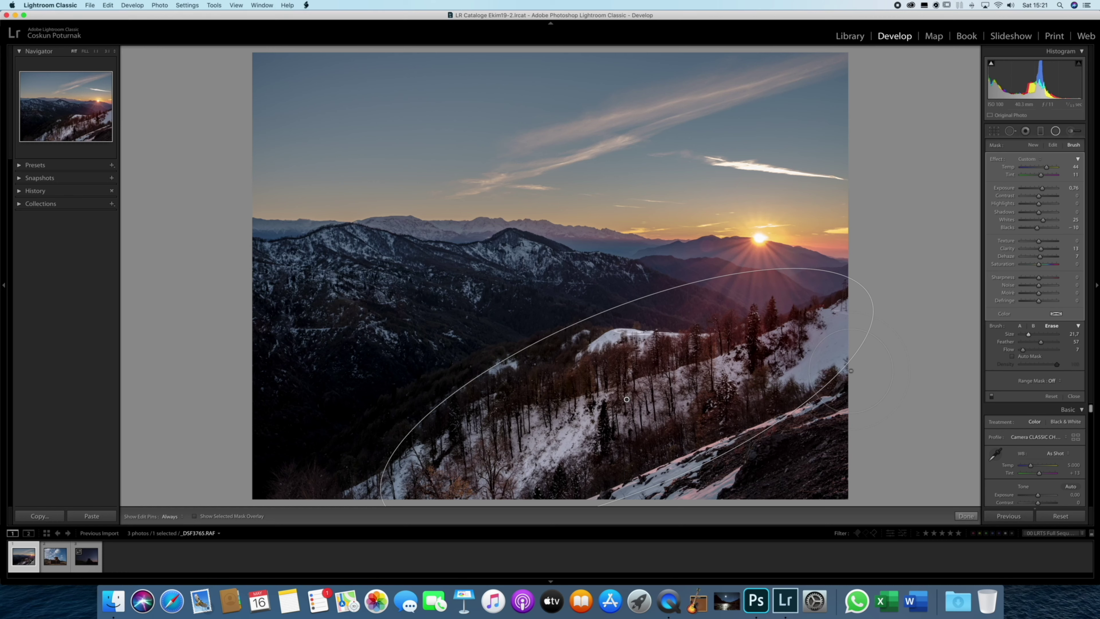
pyautogui.press('super+z')
pyautogui.click(1056, 131)
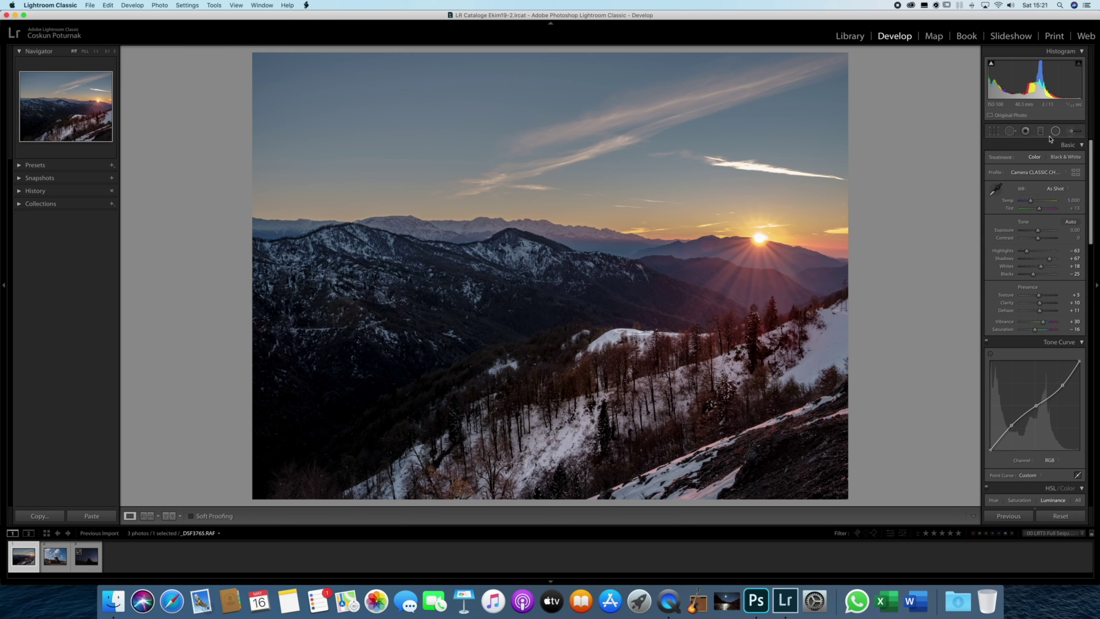
pyautogui.click(1071, 131)
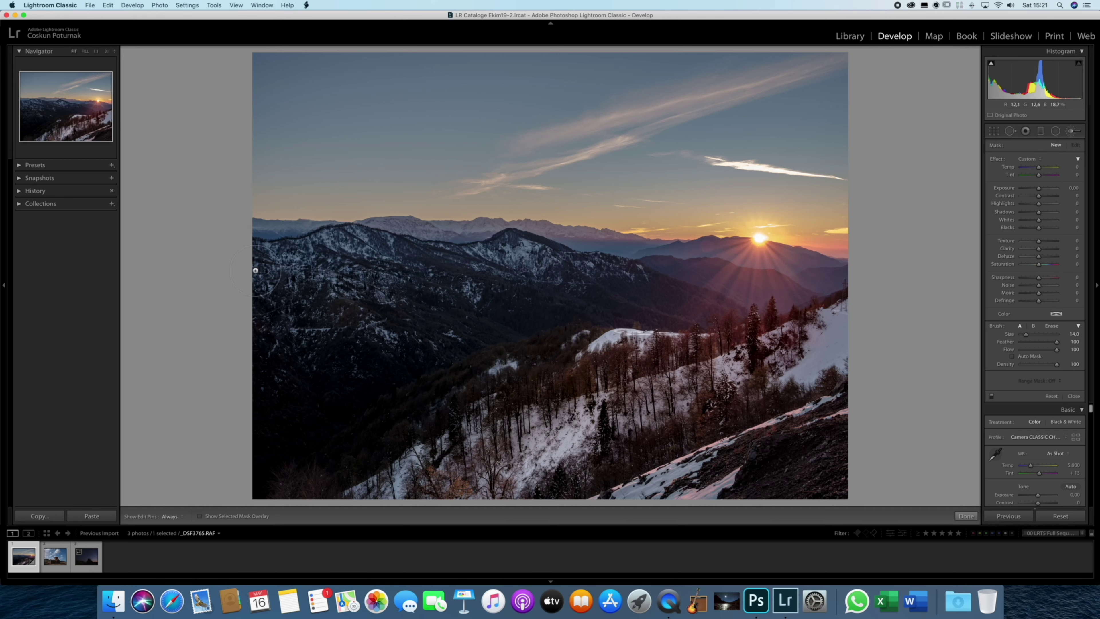
# - Paint a trial brush mask over the left ridge and brighten it, keeping Contrast at 0
pyautogui.press('h')
pyautogui.moveTo(261, 264); pyautogui.dragTo(231, 291)
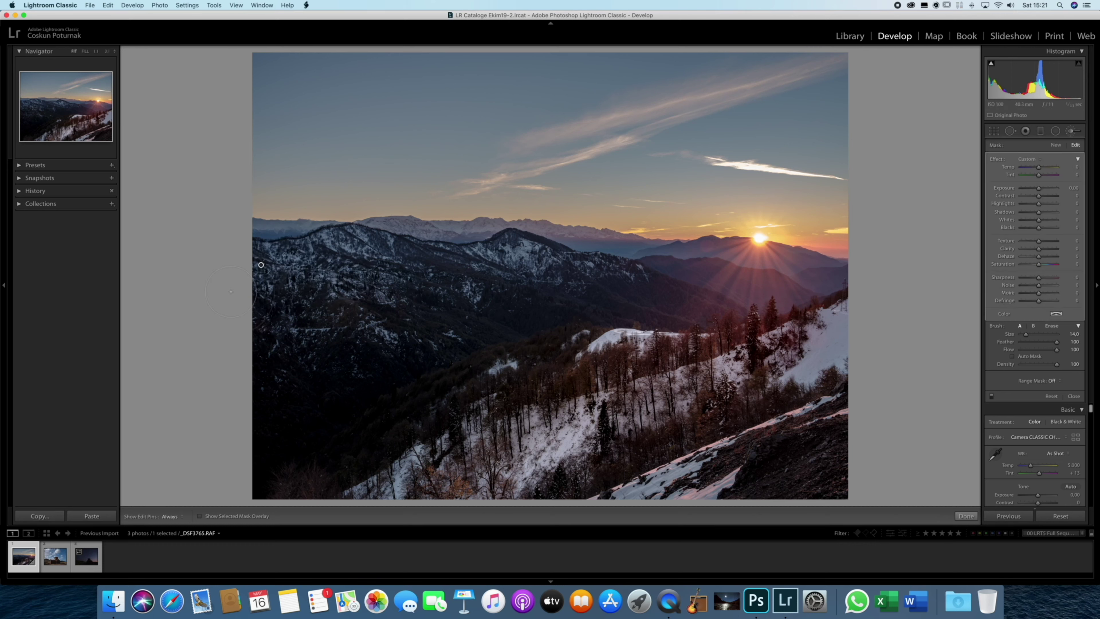
pyautogui.press('o')
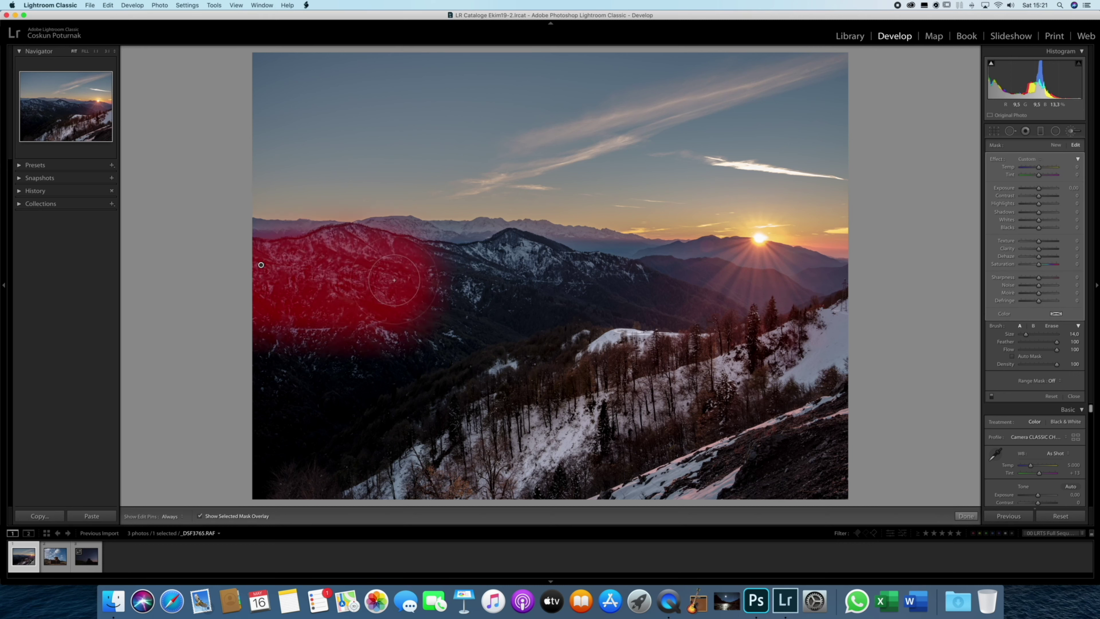
pyautogui.press('o')
pyautogui.press('o')
pyautogui.press('o')
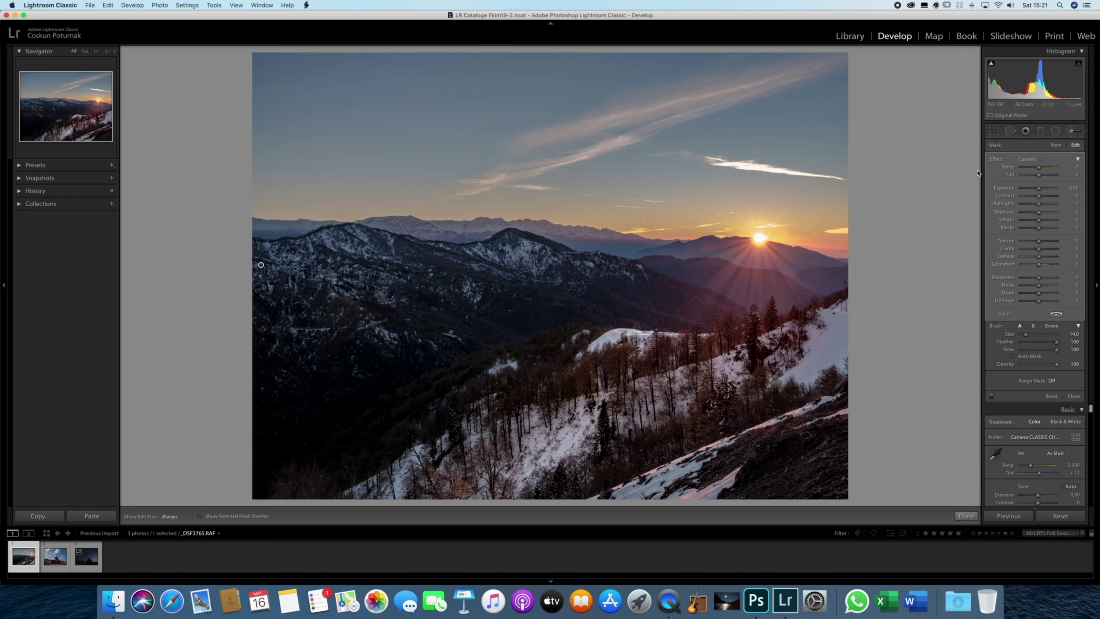
pyautogui.moveTo(1039, 188)
pyautogui.mouseDown()
pyautogui.moveTo(1049, 188)
pyautogui.moveTo(1024, 195)
pyautogui.mouseUp()
pyautogui.doubleClick(1006, 195)
# - Move the brushed mask up and left over the ridge, then delete it entirely
pyautogui.press('h')
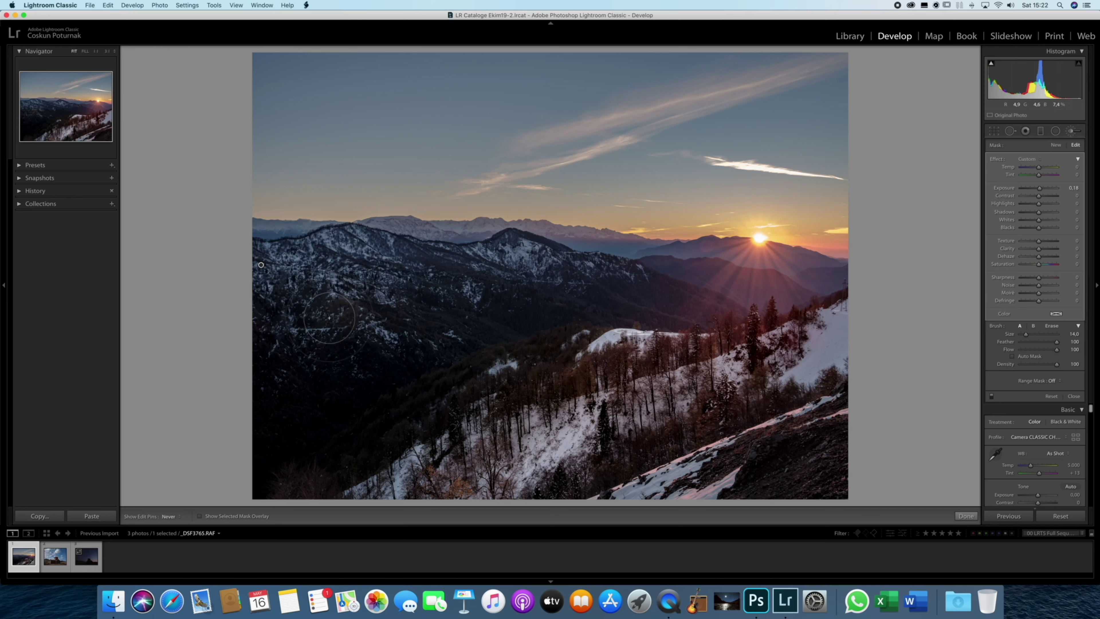
pyautogui.press('h')
pyautogui.press('Delete')
pyautogui.press('o')
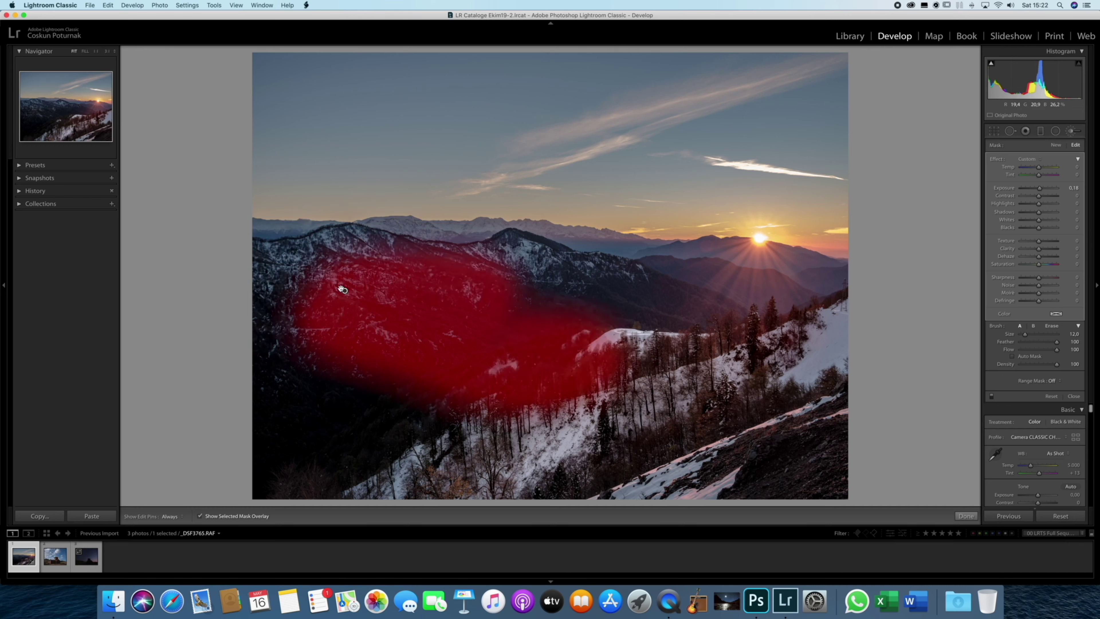
pyautogui.moveTo(345, 291); pyautogui.dragTo(271, 269)
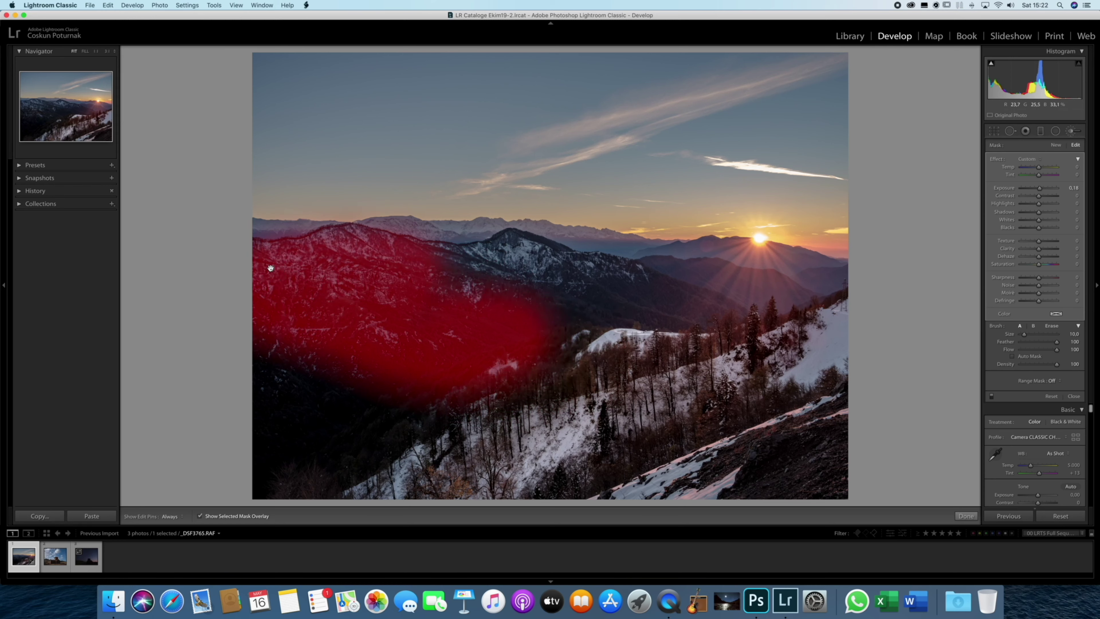
pyautogui.press('Delete')
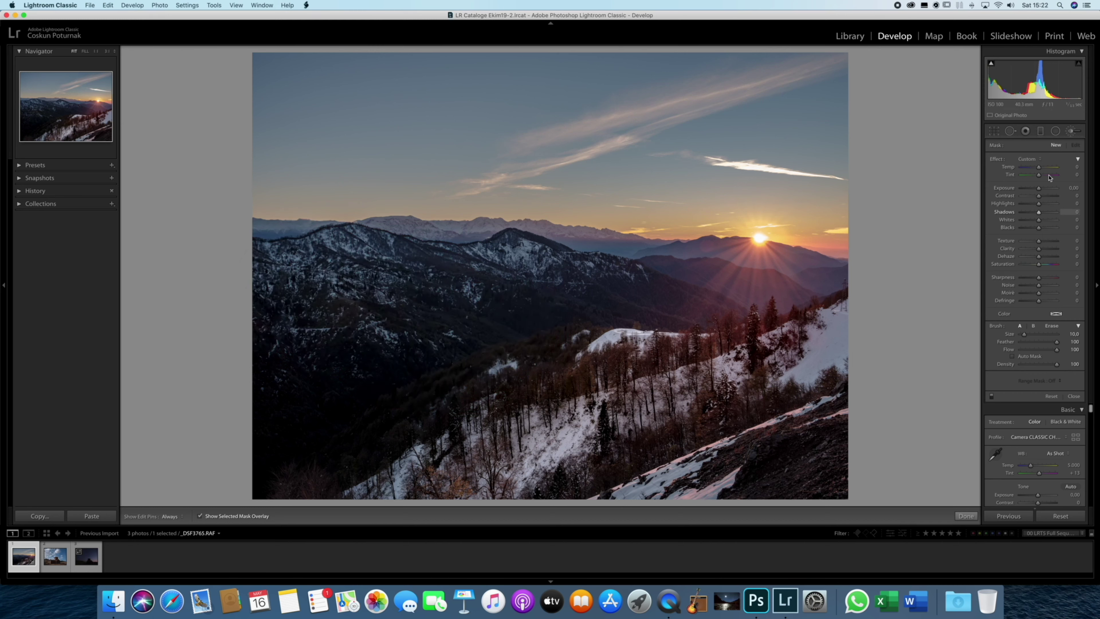
pyautogui.scroll(3, 578, 248)
# - Brush a mask across the central dark ridge with slightly raised exposure, hiding the red overlay
pyautogui.moveTo(1039, 188); pyautogui.dragTo(1042, 212)
pyautogui.moveTo(479, 330); pyautogui.dragTo(416, 315)
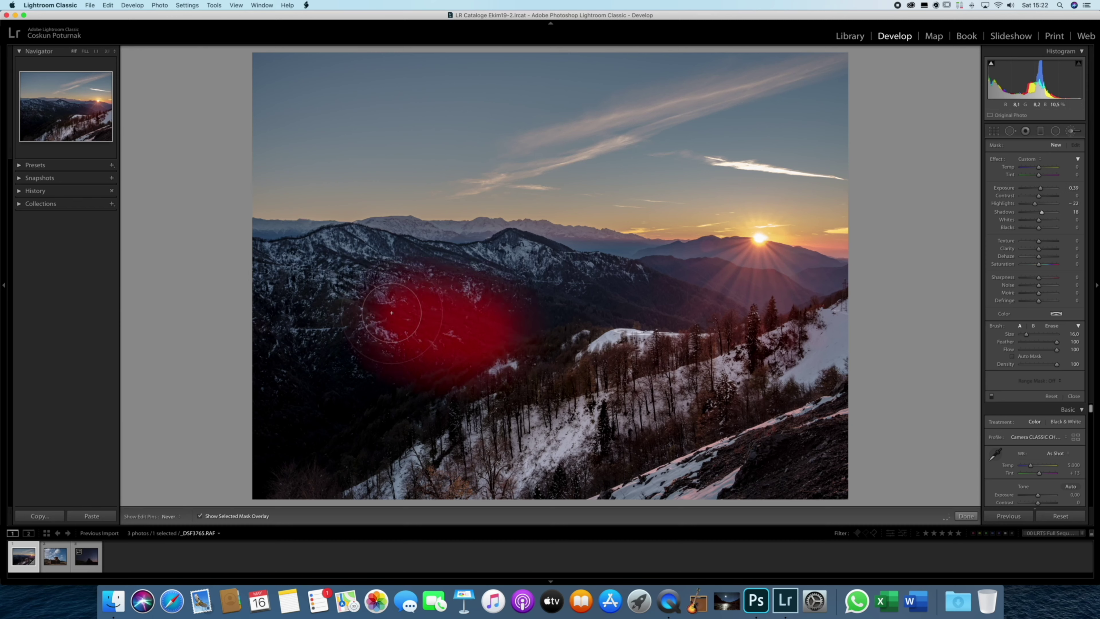
pyautogui.press('o')
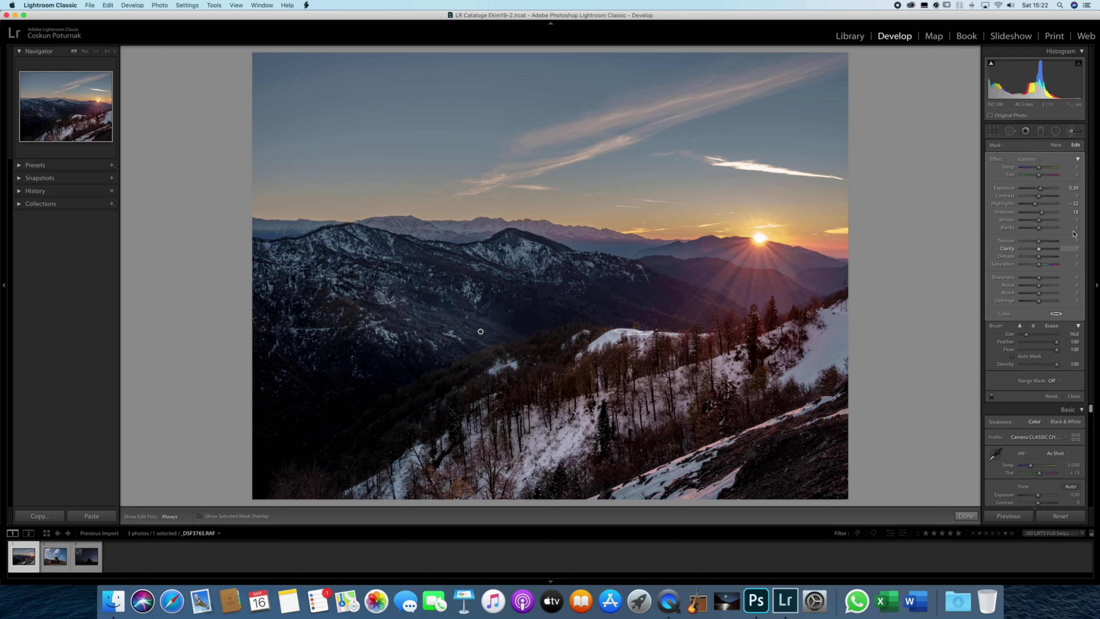
# - Warm the brushed ridge to Temp 20, set its Exposure to 0.20, and hide the pins
pyautogui.moveTo(1038, 168); pyautogui.dragTo(1042, 169)
pyautogui.moveTo(1039, 190); pyautogui.dragTo(1040, 213)
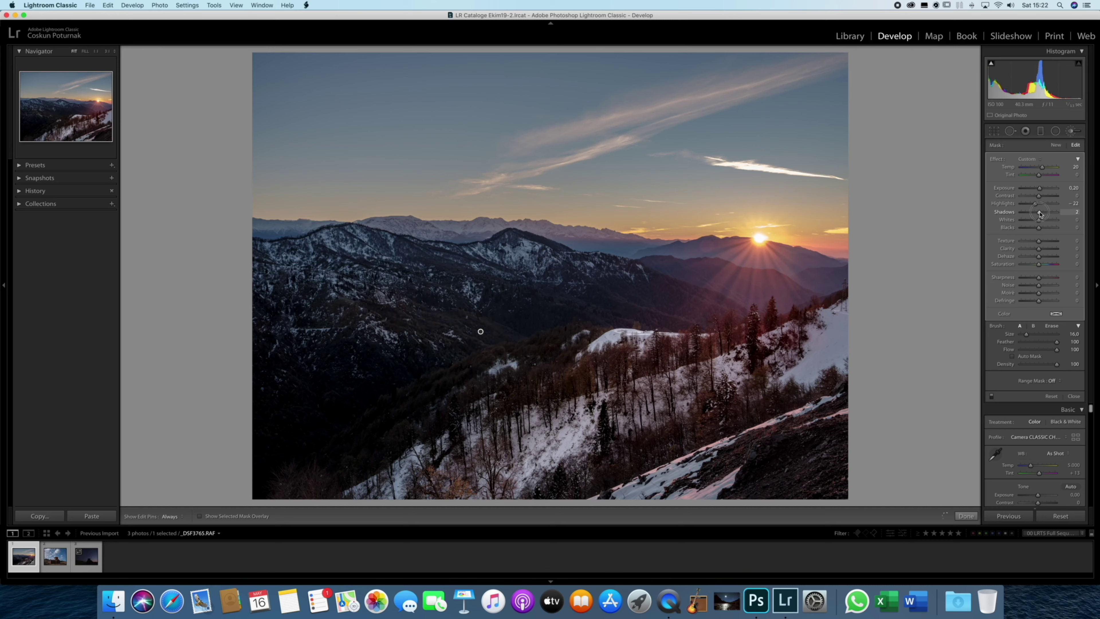
pyautogui.press('h')
pyautogui.press('h')
pyautogui.click(1072, 132)
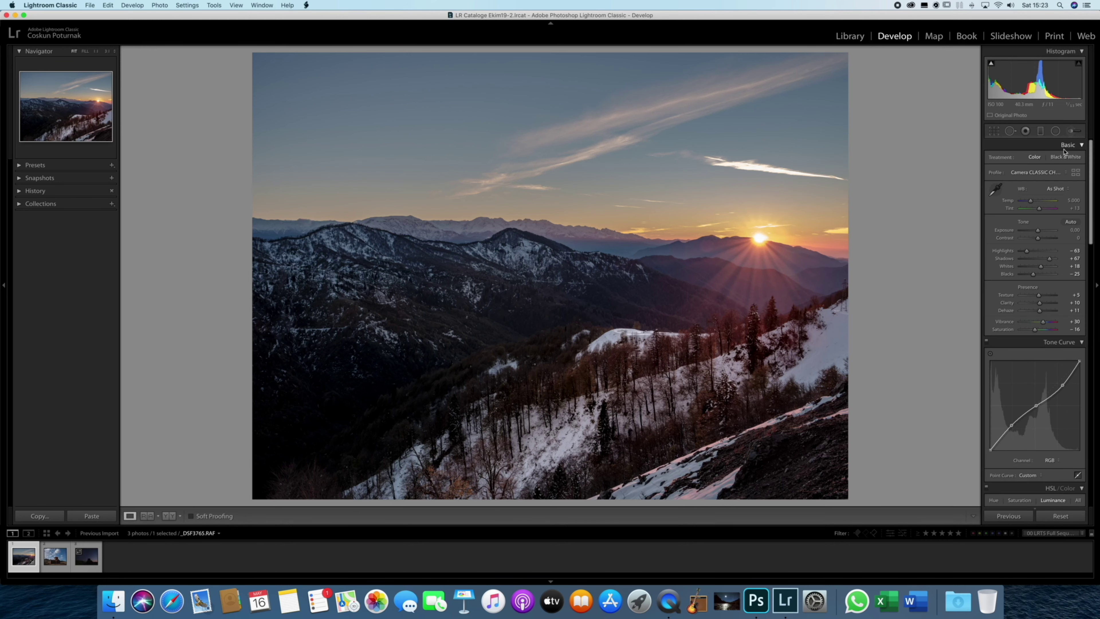
pyautogui.click(777, 264)
pyautogui.click(778, 264)
pyautogui.click(1056, 132)
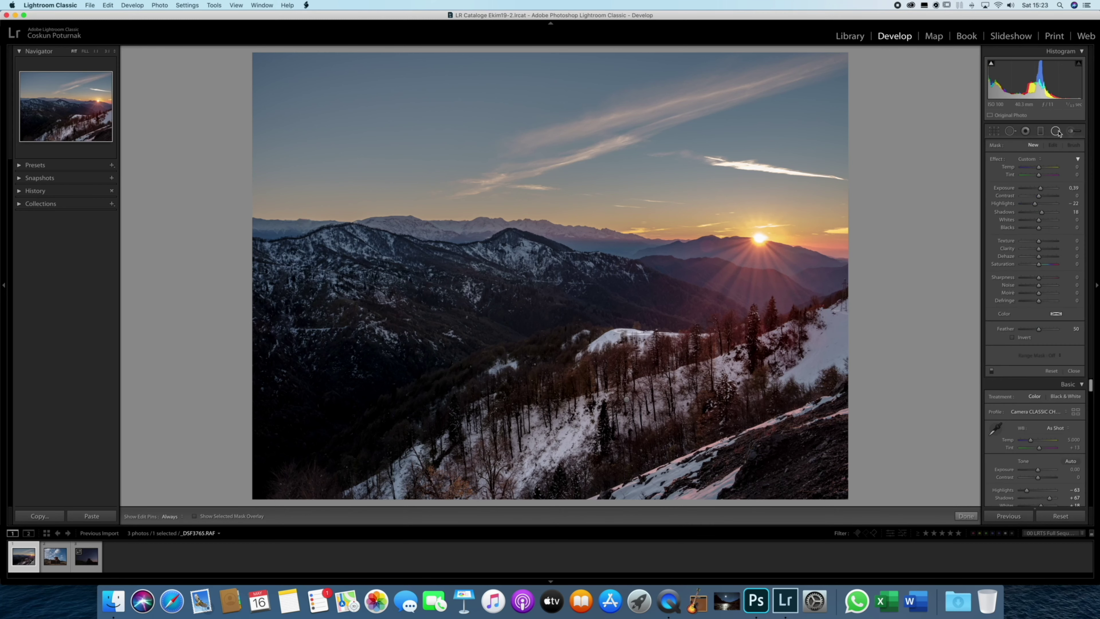
pyautogui.click(1041, 136)
pyautogui.click(1055, 131)
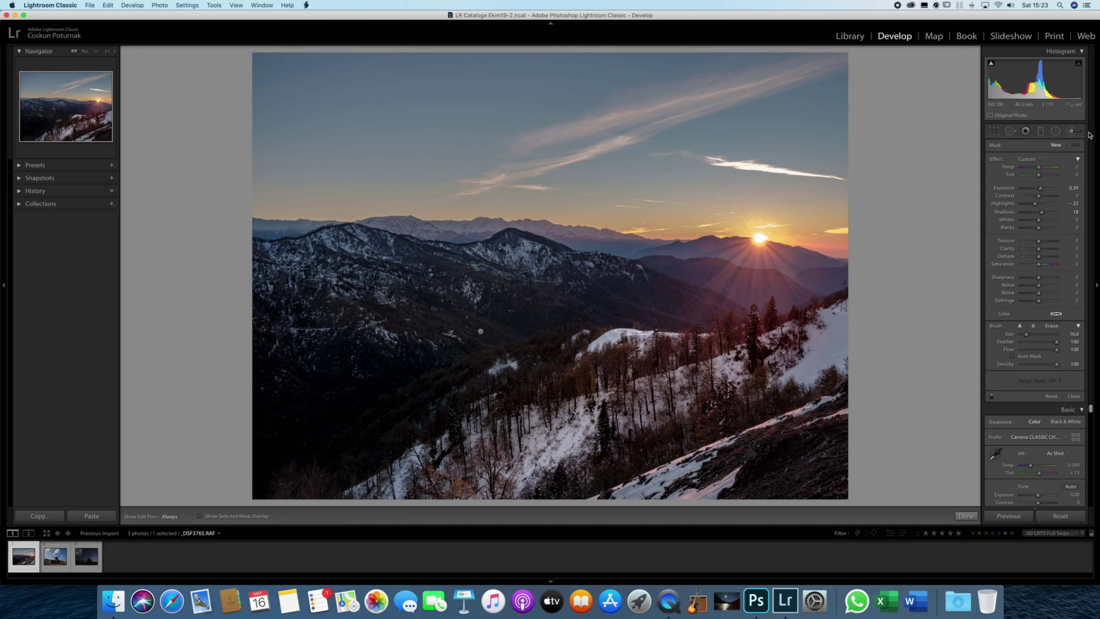
pyautogui.click(1039, 131)
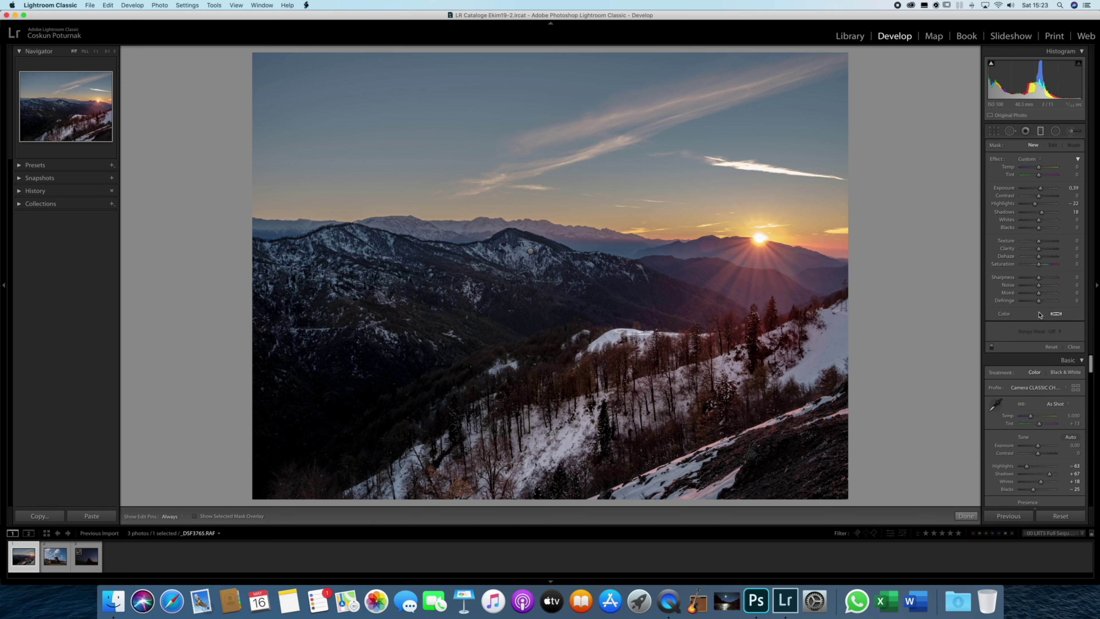
pyautogui.click(1040, 131)
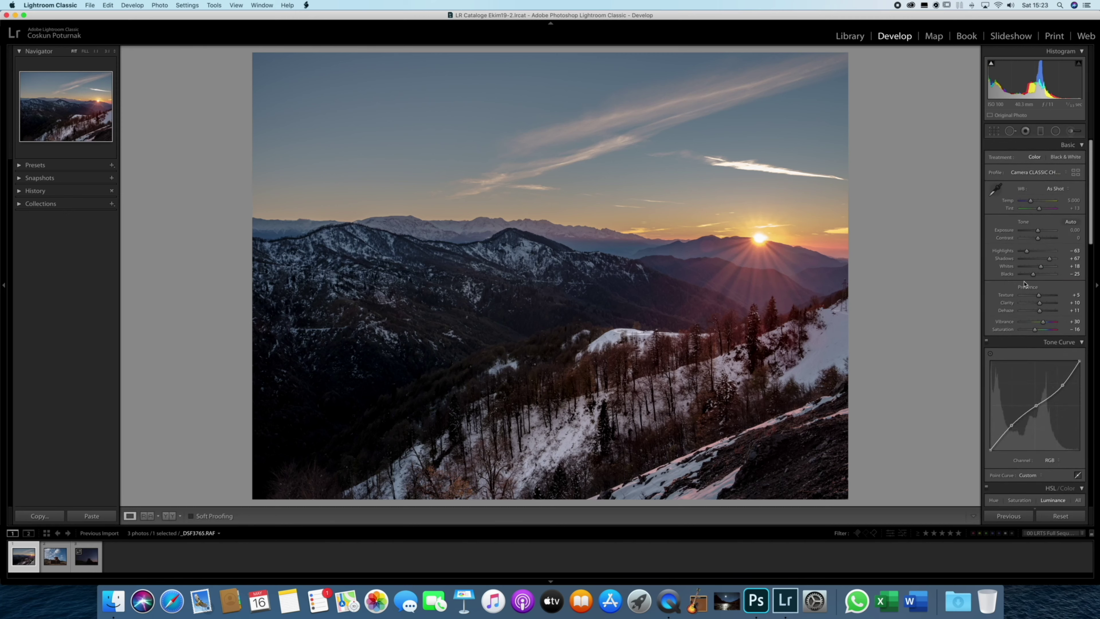
pyautogui.click(1070, 521)
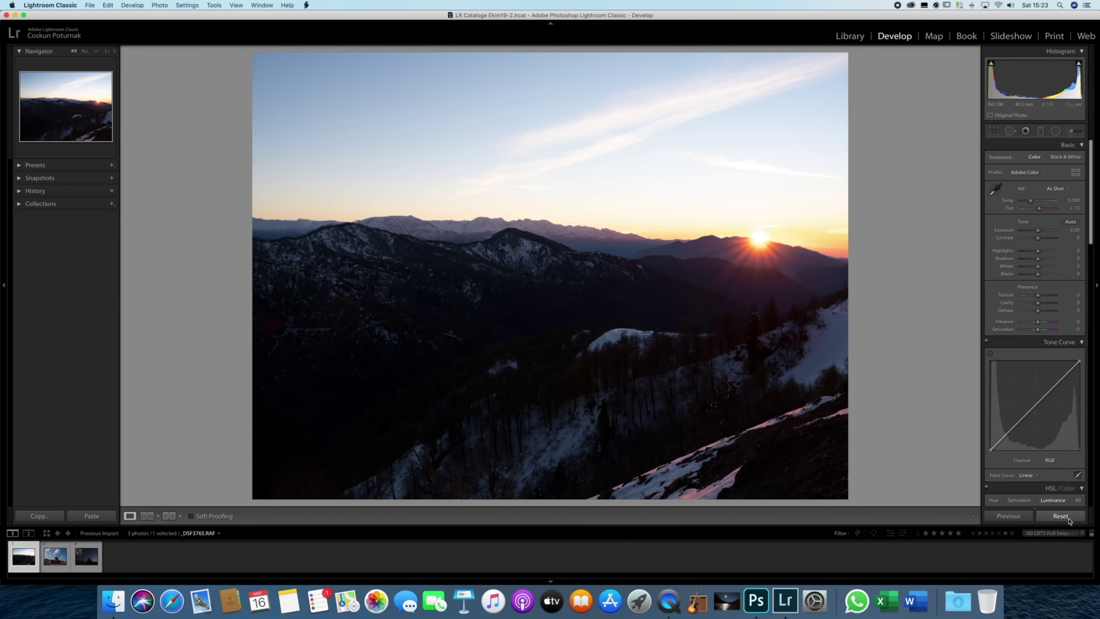
pyautogui.press('super+z')
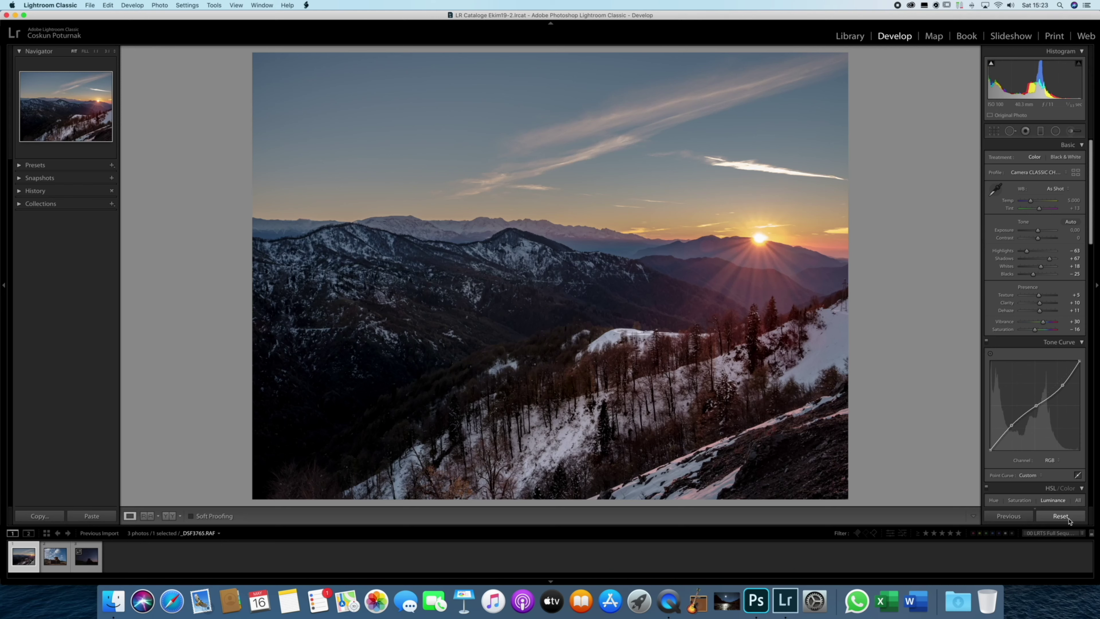